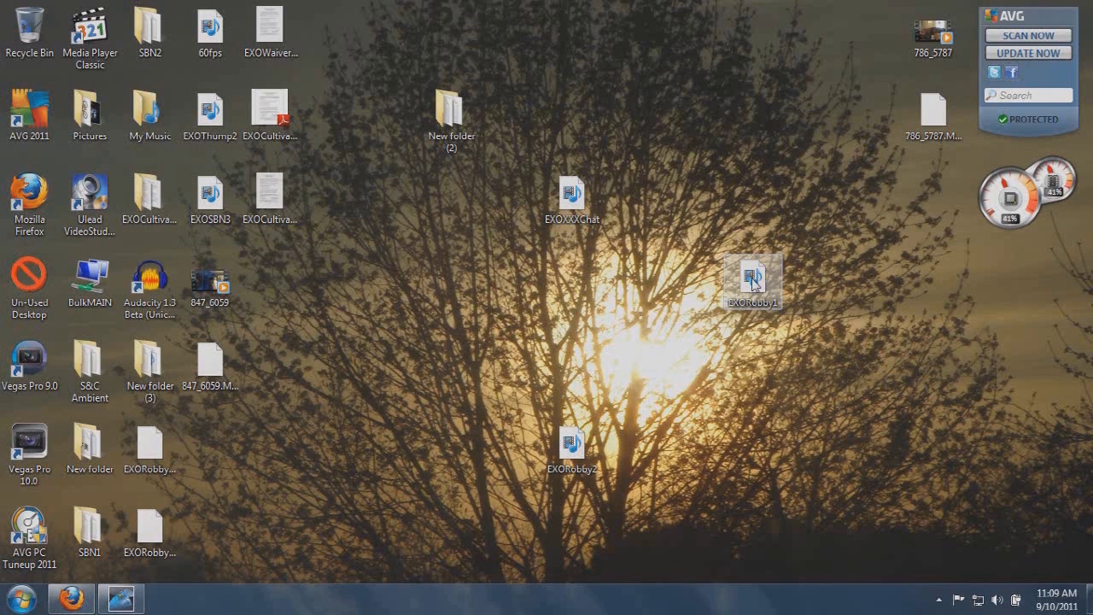
Step: Open the desktop video EXORobby1 in Vegas Pro 10.0 and close Firefox
{"action": "left_click_drag", "start_coordinate": [753, 284], "coordinate": [31, 459]}
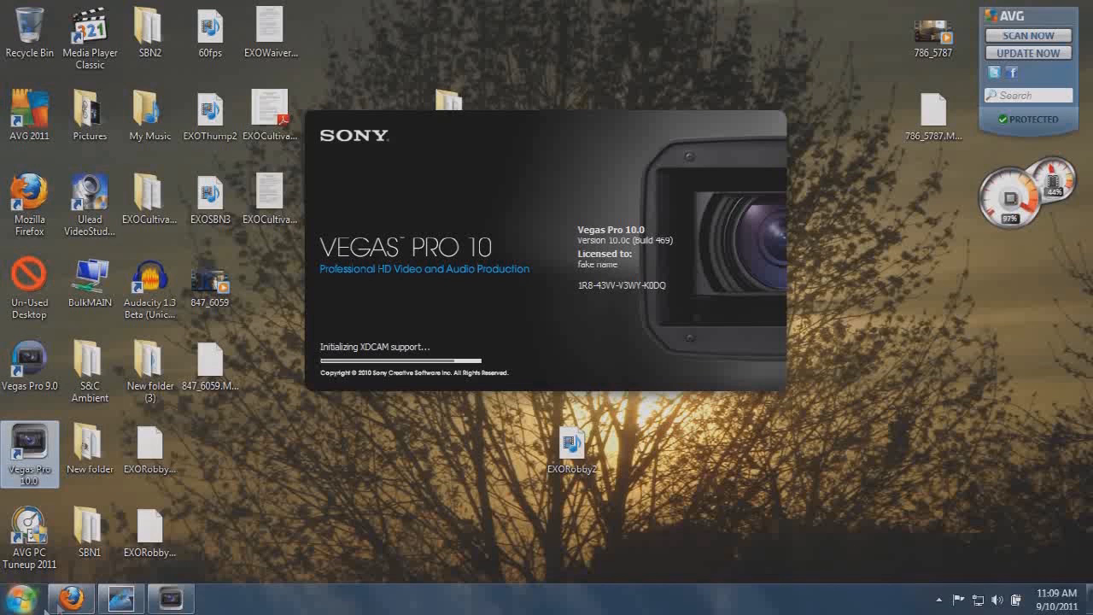
{"action": "right_click", "coordinate": [72, 599]}
{"action": "left_click", "coordinate": [82, 562]}
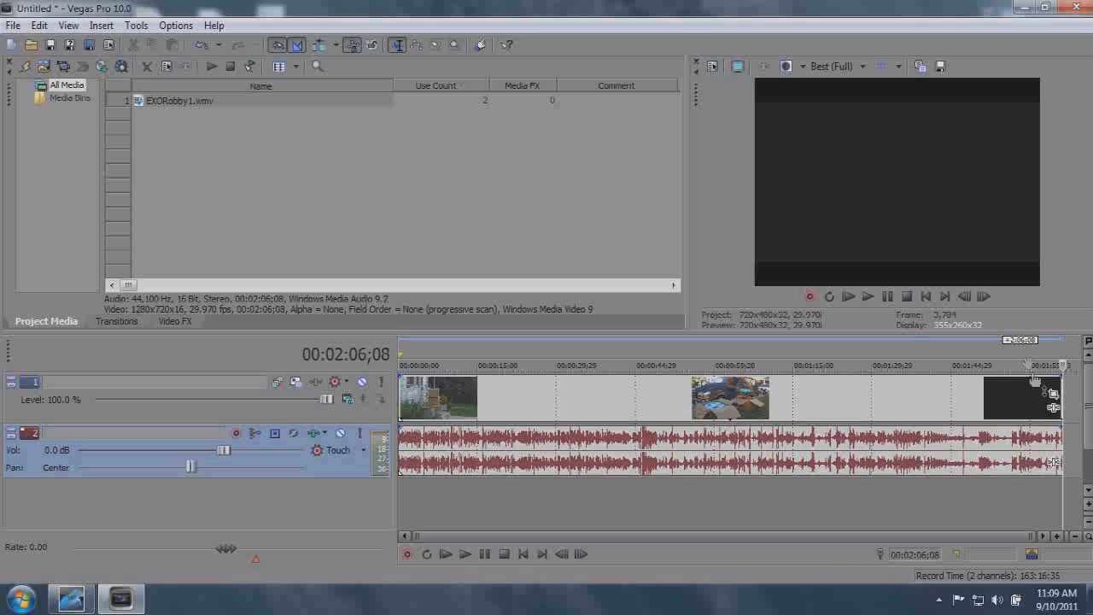
Step: Crop the EXORobby1 video event with the 4:3 Standard TV aspect ratio preset in Event Pan/Crop
{"action": "left_click", "coordinate": [1053, 394]}
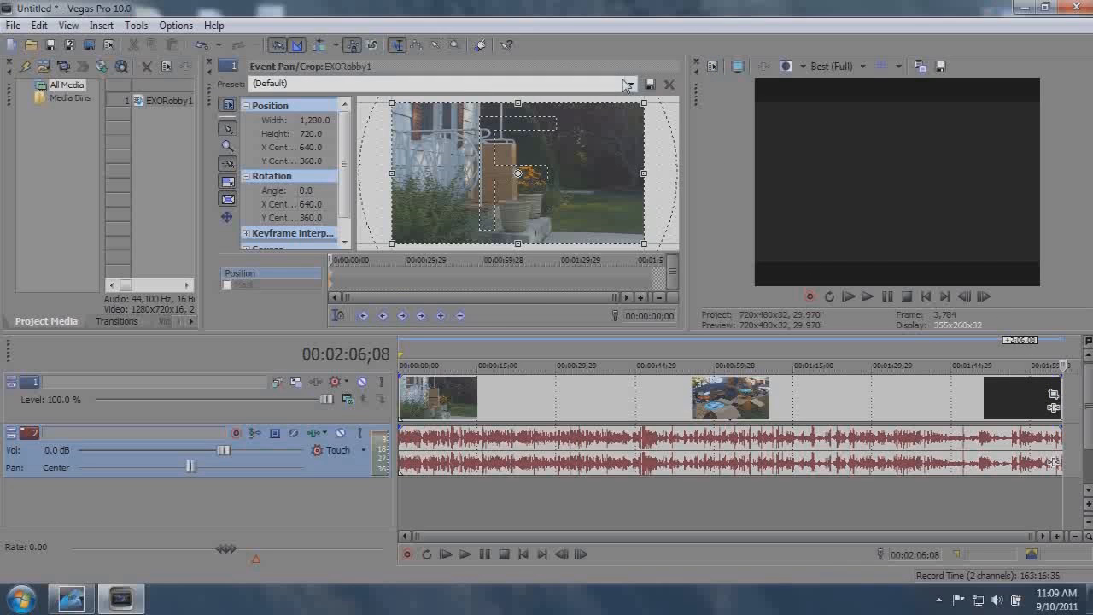
{"action": "left_click", "coordinate": [631, 83]}
{"action": "left_click", "coordinate": [598, 121]}
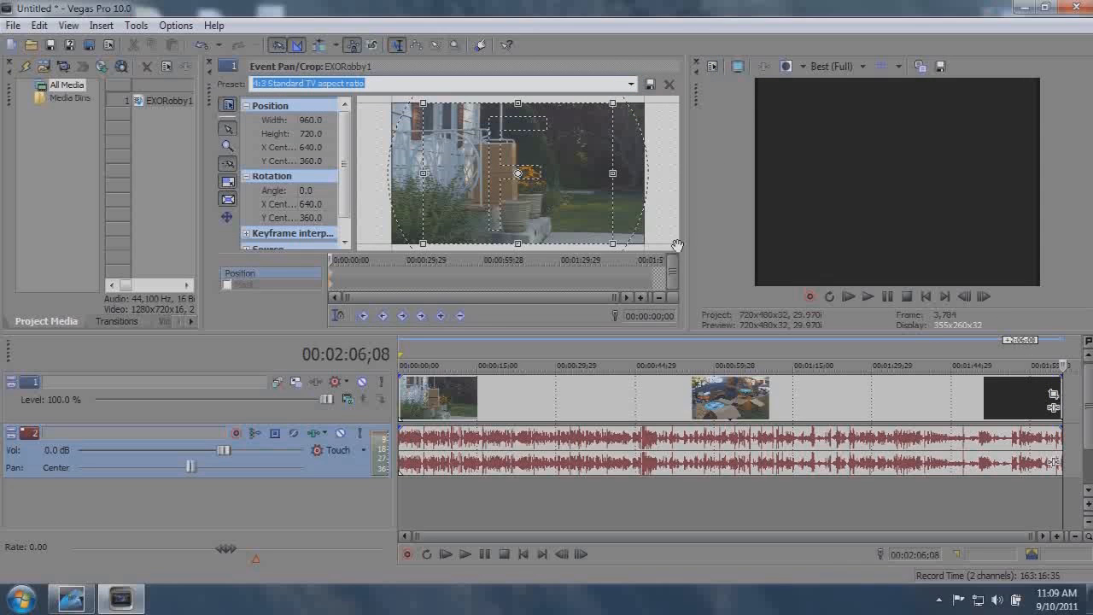
Step: Find the frame at 00:01:03;06 with the man behind the open boxes and save a preview snapshot as Image1.jpg
{"action": "left_click", "coordinate": [694, 363]}
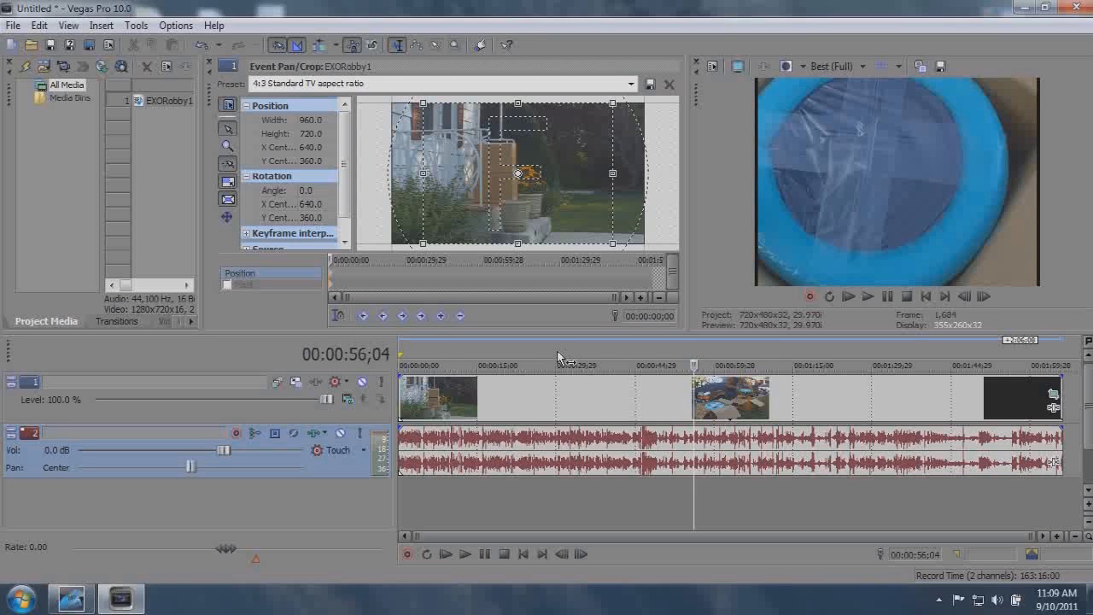
{"action": "left_click", "coordinate": [558, 358]}
{"action": "left_click", "coordinate": [638, 351]}
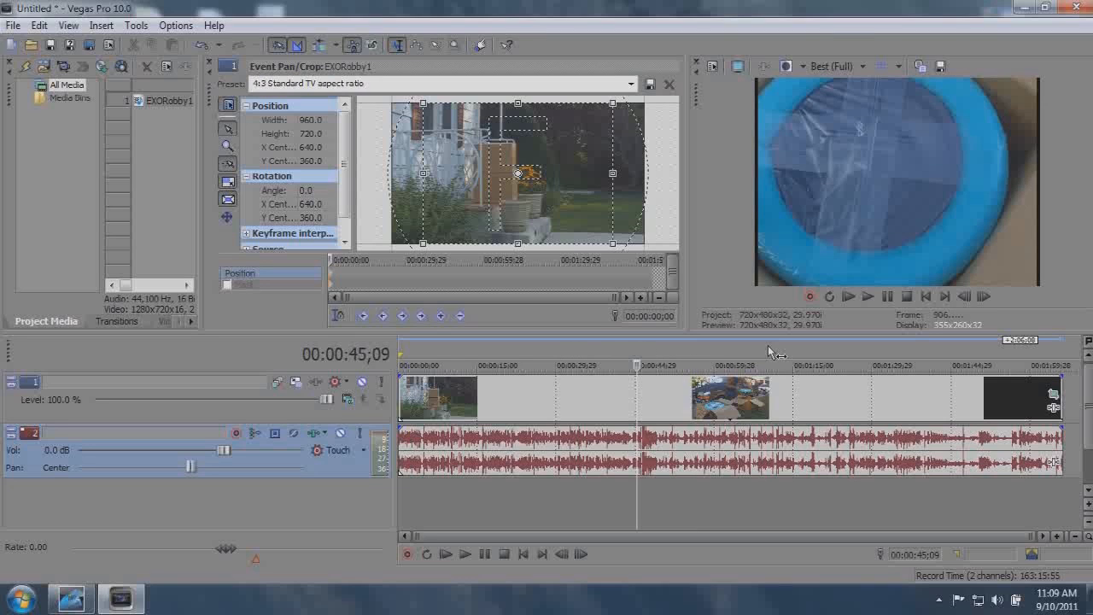
{"action": "left_click", "coordinate": [837, 358]}
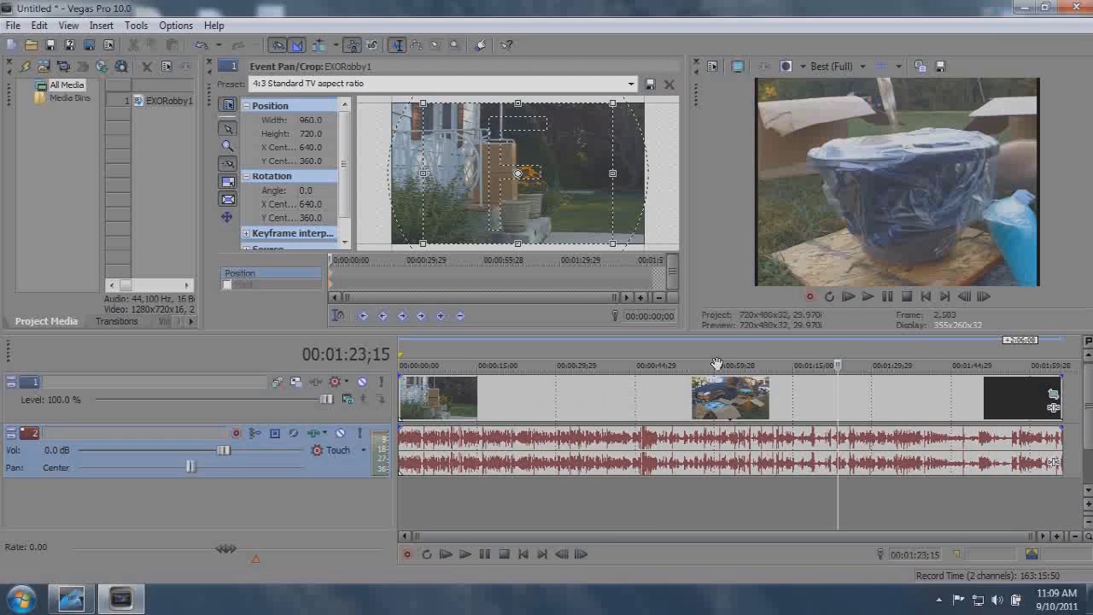
{"action": "left_click", "coordinate": [743, 359]}
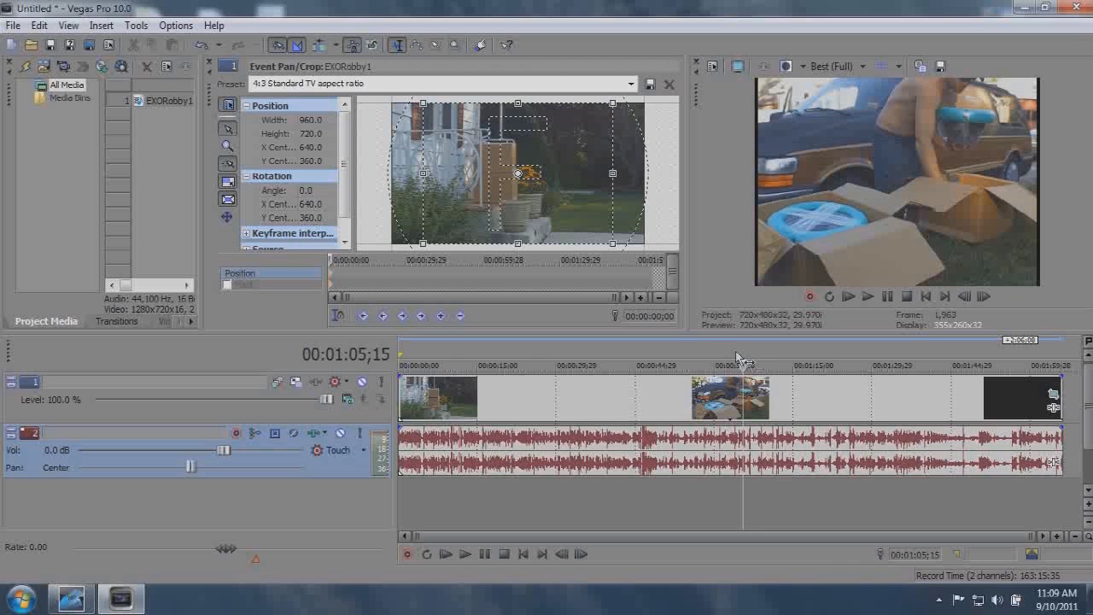
{"action": "scroll", "coordinate": [726, 393], "scroll_direction": "up", "scroll_amount": 3}
{"action": "left_click", "coordinate": [683, 357]}
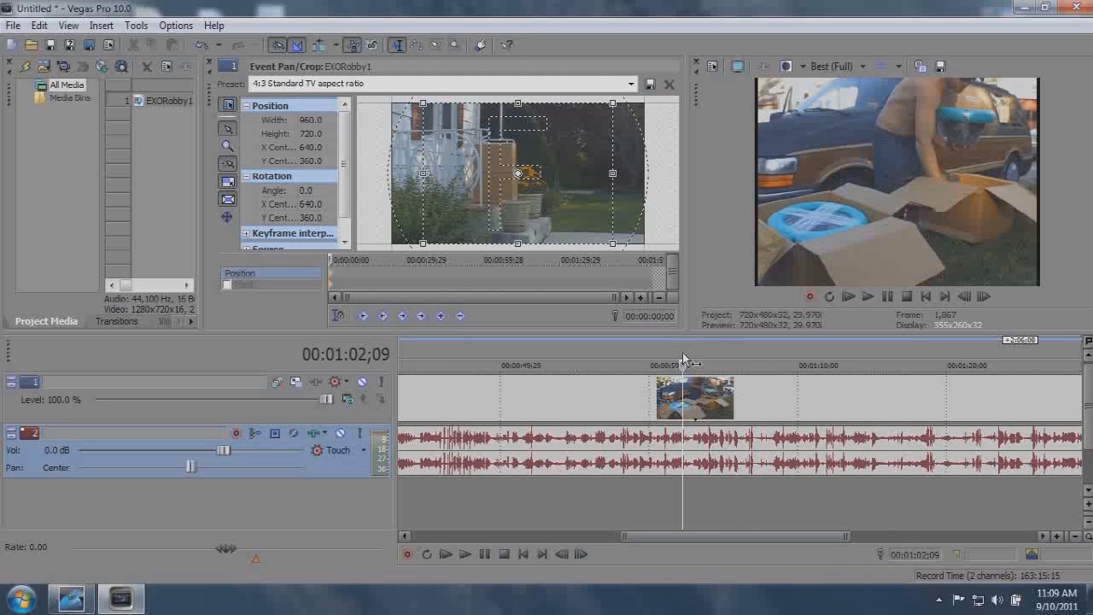
{"action": "left_click", "coordinate": [636, 357]}
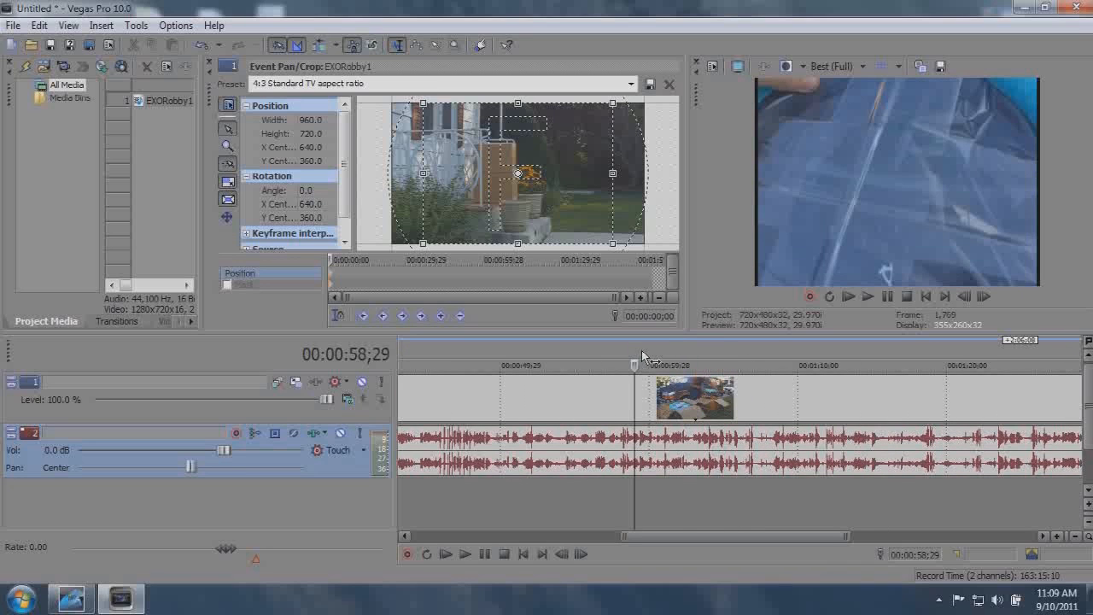
{"action": "left_click", "coordinate": [681, 348]}
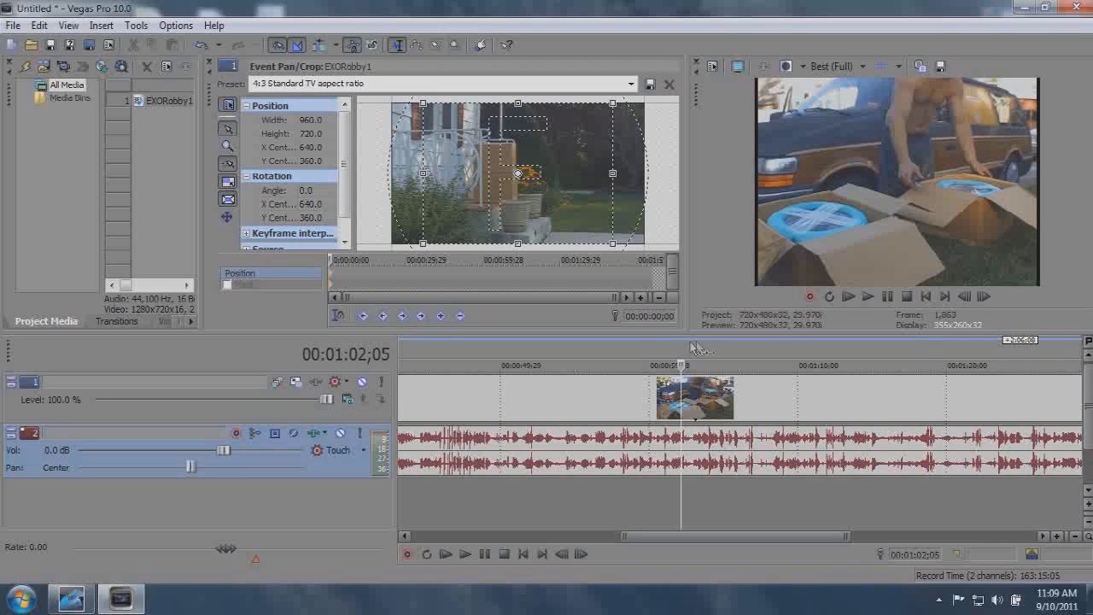
{"action": "left_click", "coordinate": [685, 348]}
{"action": "left_click", "coordinate": [696, 349]}
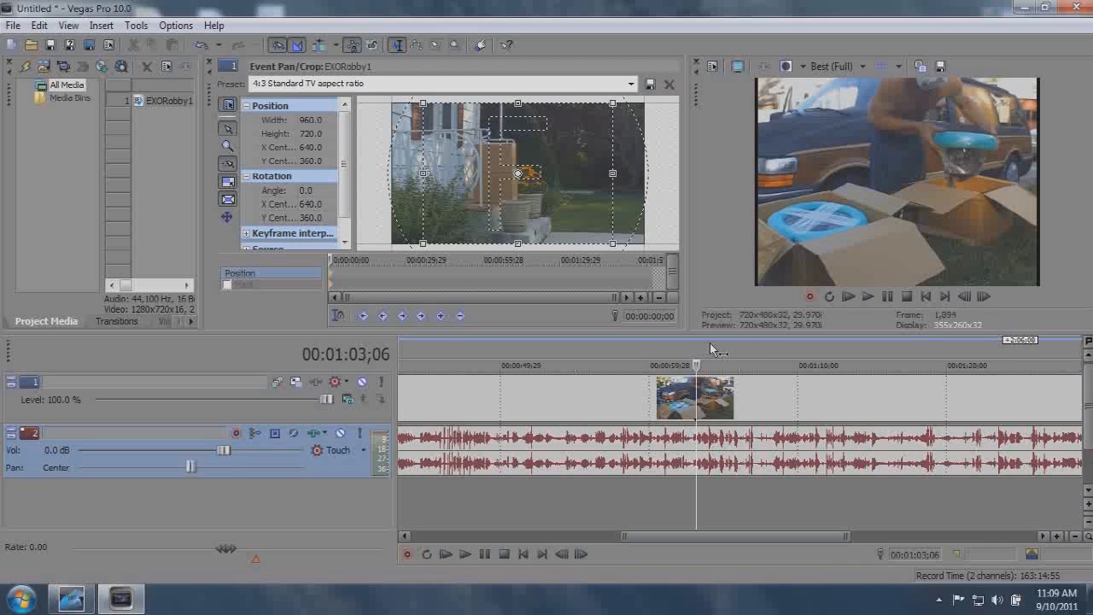
Step: Find the frame at 00:01:32;16 showing the subwoofer from above and save a preview snapshot as Image2.jpg
{"action": "left_click_drag", "start_coordinate": [638, 538], "coordinate": [543, 509]}
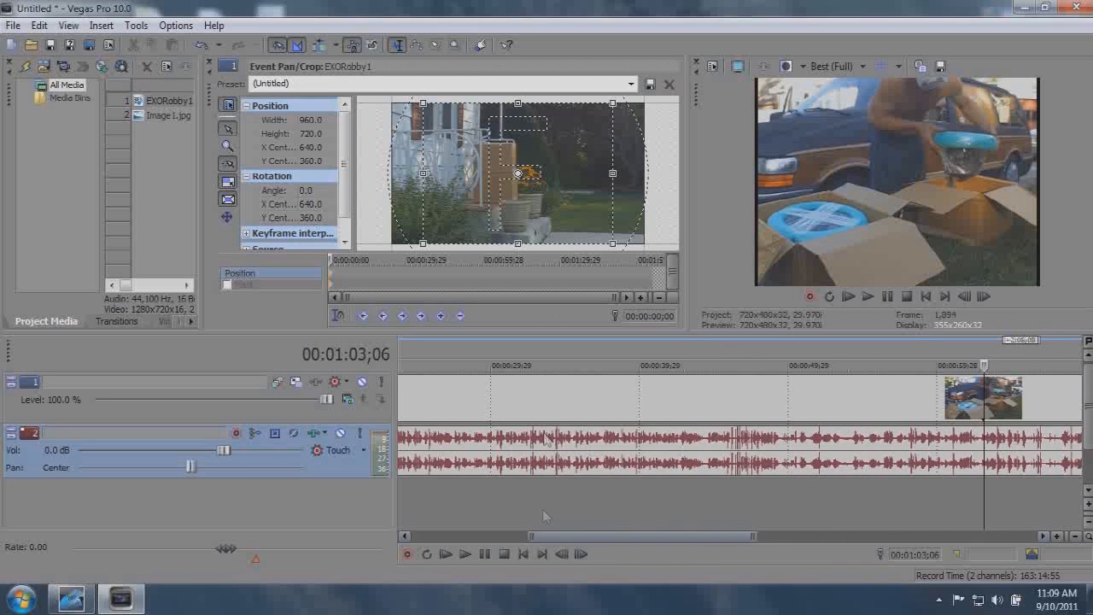
{"action": "left_click", "coordinate": [531, 345]}
{"action": "scroll", "coordinate": [539, 380], "scroll_direction": "down", "scroll_amount": 1}
{"action": "scroll", "coordinate": [540, 380], "scroll_direction": "down", "scroll_amount": 1}
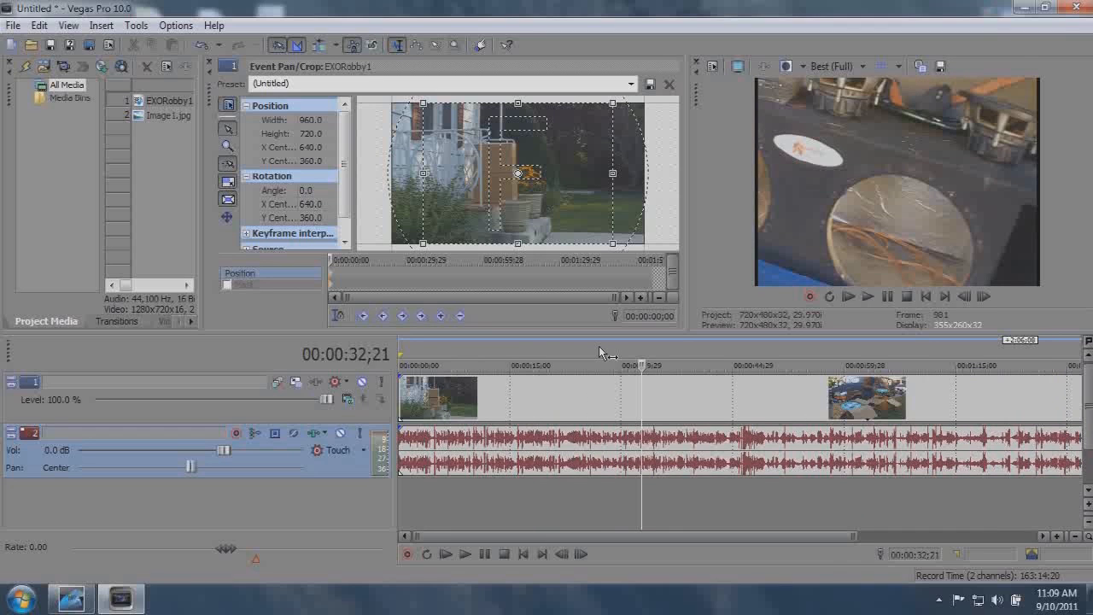
{"action": "left_click", "coordinate": [598, 346]}
{"action": "left_click", "coordinate": [549, 346]}
{"action": "left_click", "coordinate": [564, 346]}
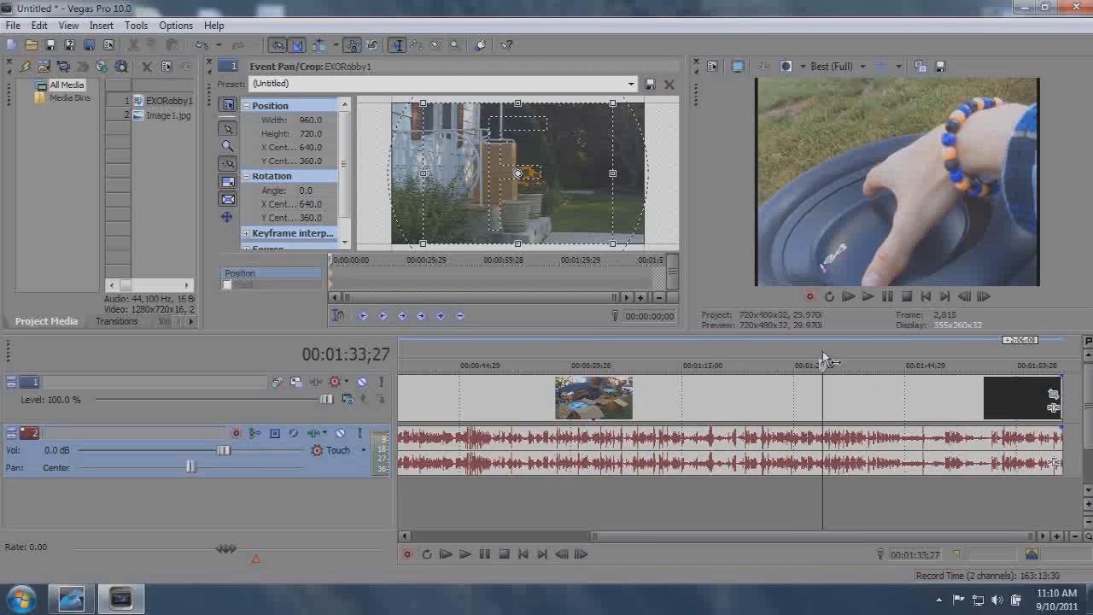
{"action": "scroll", "coordinate": [826, 361], "scroll_direction": "up", "scroll_amount": 2}
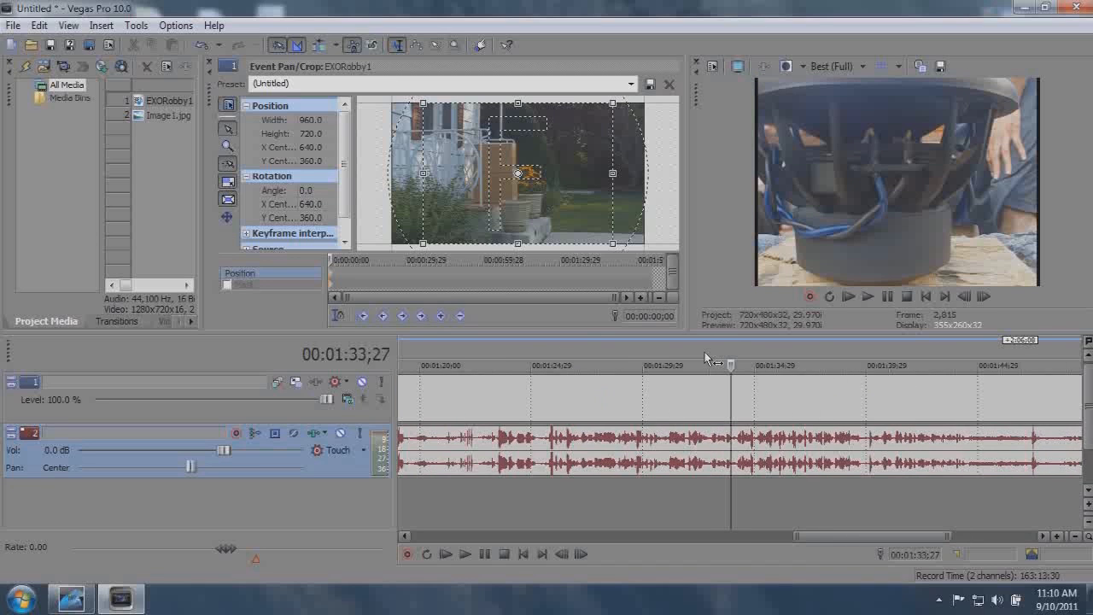
{"action": "left_click", "coordinate": [705, 352]}
{"action": "scroll", "coordinate": [752, 359], "scroll_direction": "up", "scroll_amount": 2}
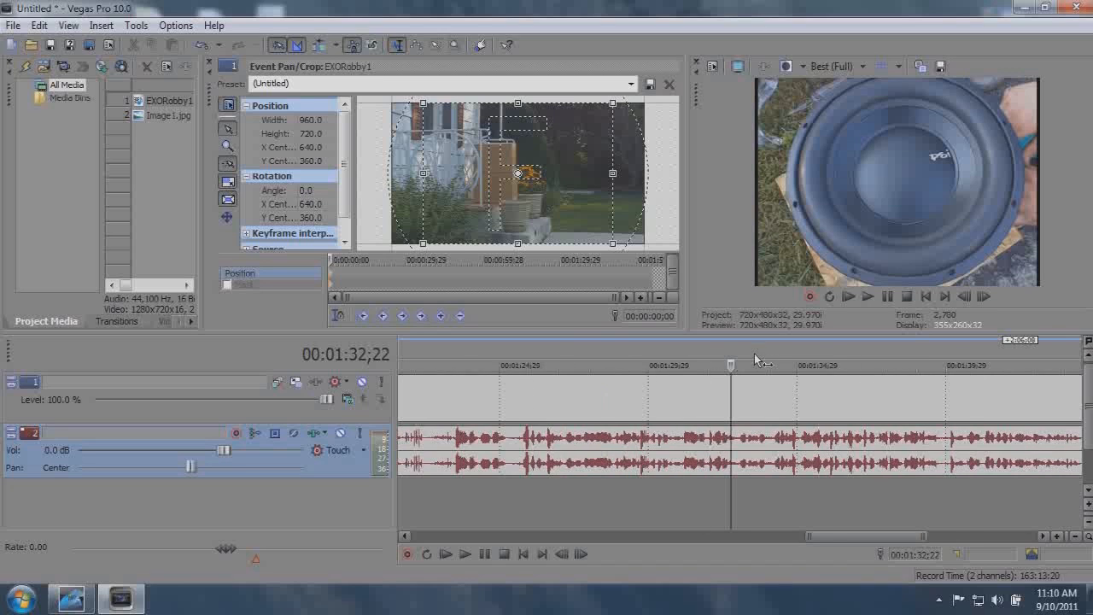
{"action": "left_click", "coordinate": [721, 351]}
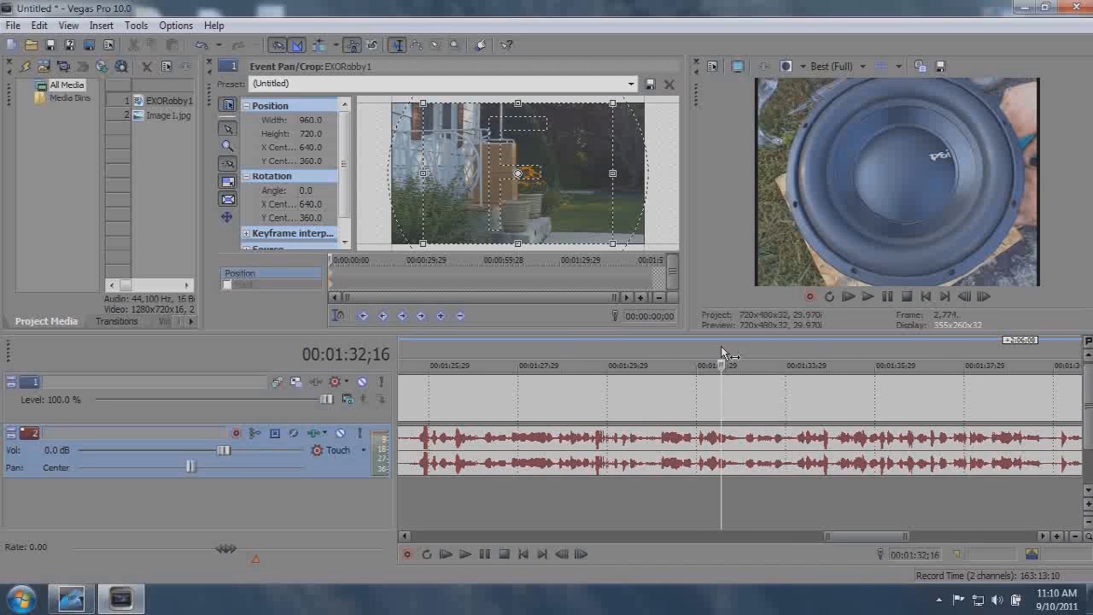
Step: Place the playhead at 00:01:34;14, close to the side view of the subwoofer on the board
{"action": "left_click", "coordinate": [859, 358]}
{"action": "scroll", "coordinate": [791, 354], "scroll_direction": "down", "scroll_amount": 5}
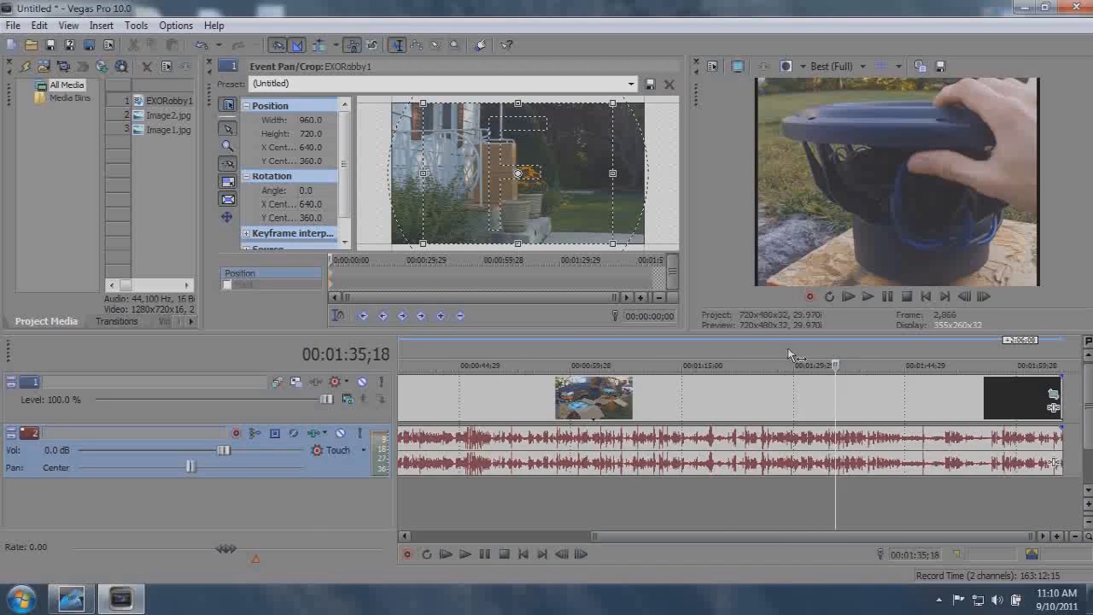
{"action": "scroll", "coordinate": [850, 357], "scroll_direction": "up", "scroll_amount": 2}
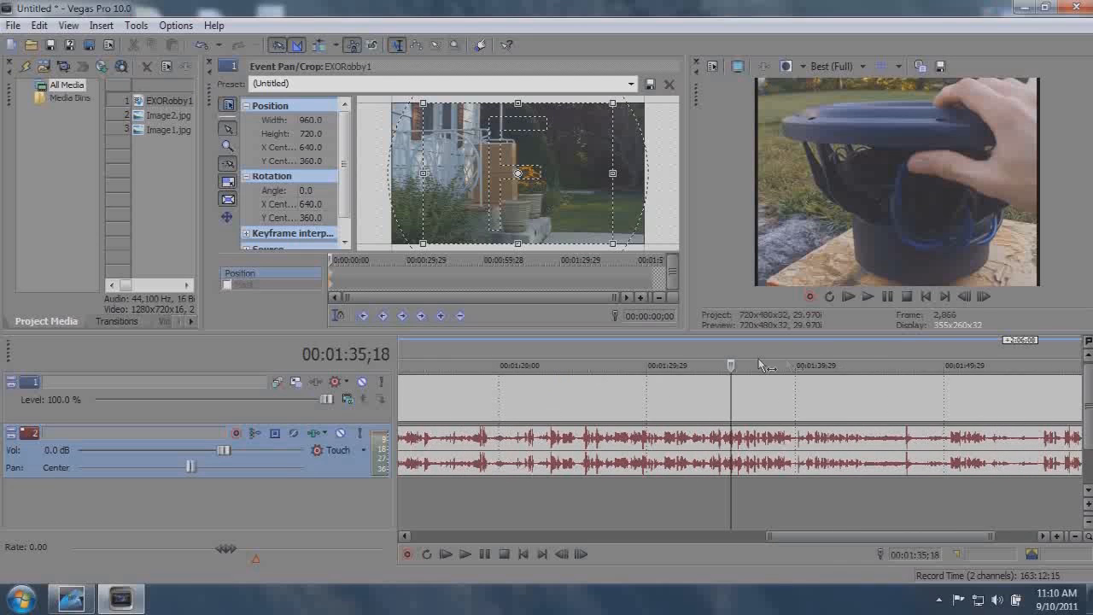
{"action": "left_click", "coordinate": [715, 351]}
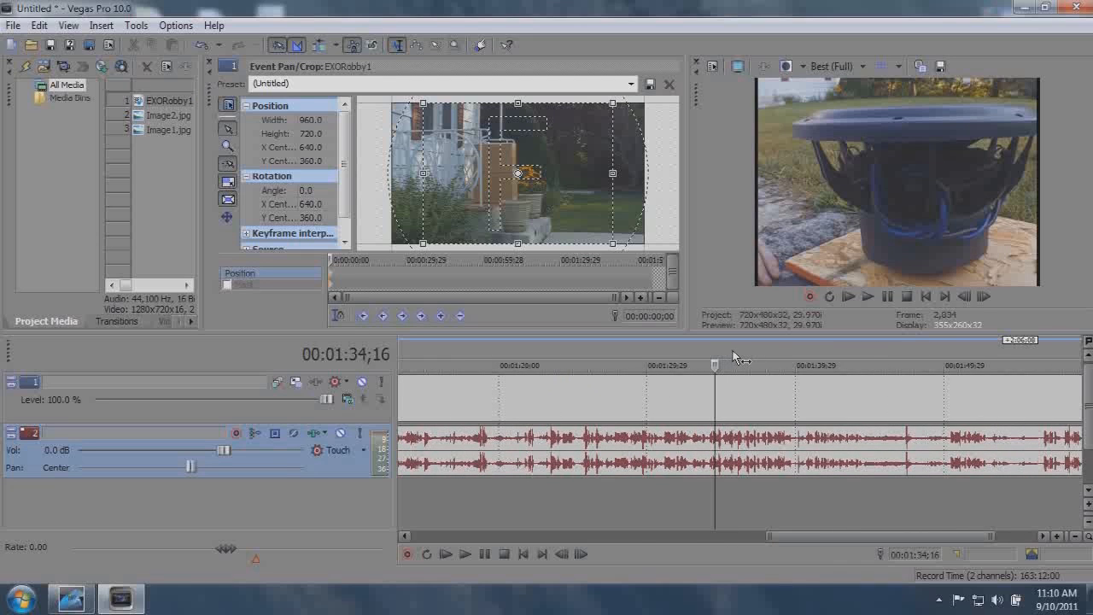
{"action": "scroll", "coordinate": [726, 357], "scroll_direction": "up", "scroll_amount": 5}
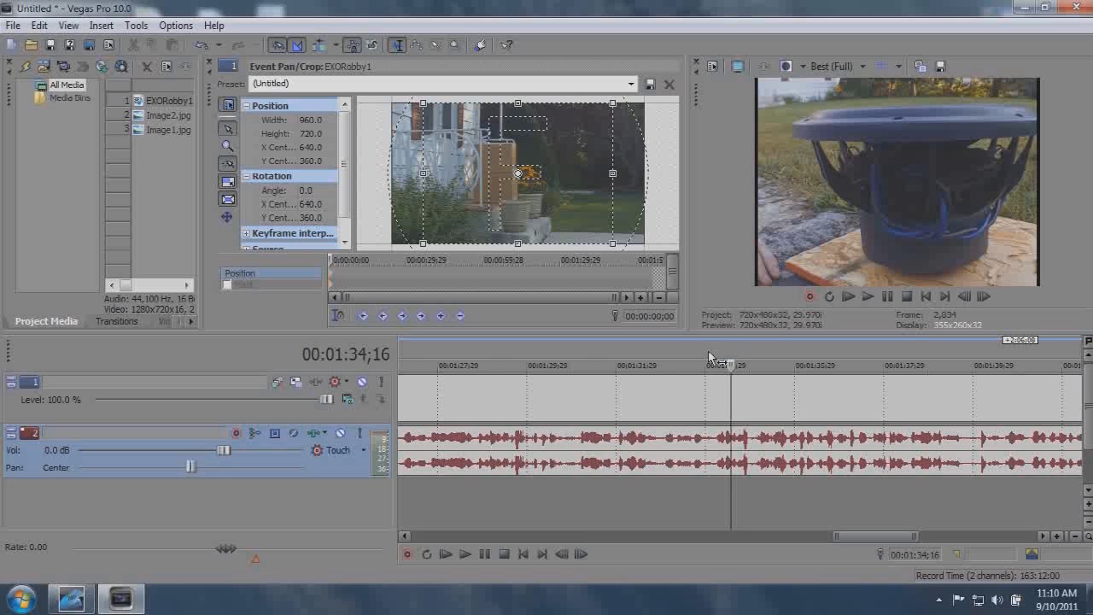
{"action": "left_click", "coordinate": [710, 353]}
{"action": "left_click", "coordinate": [728, 347]}
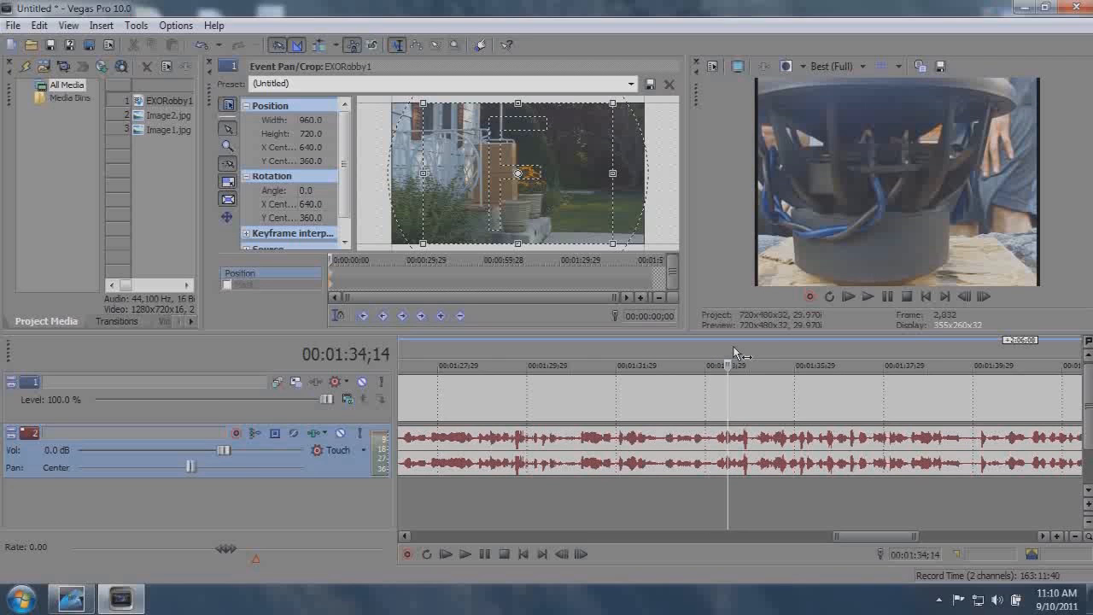
Step: Step frame by frame back to 00:01:34;08 and save the preview snapshot to the Desktop as Image3 in JPG format
{"action": "key", "text": "Right"}
{"action": "key", "text": "Right"}
{"action": "key", "text": "Left"}
{"action": "key", "text": "Left"}
{"action": "key", "text": "Left"}
{"action": "key", "text": "Left"}
{"action": "key", "text": "Left"}
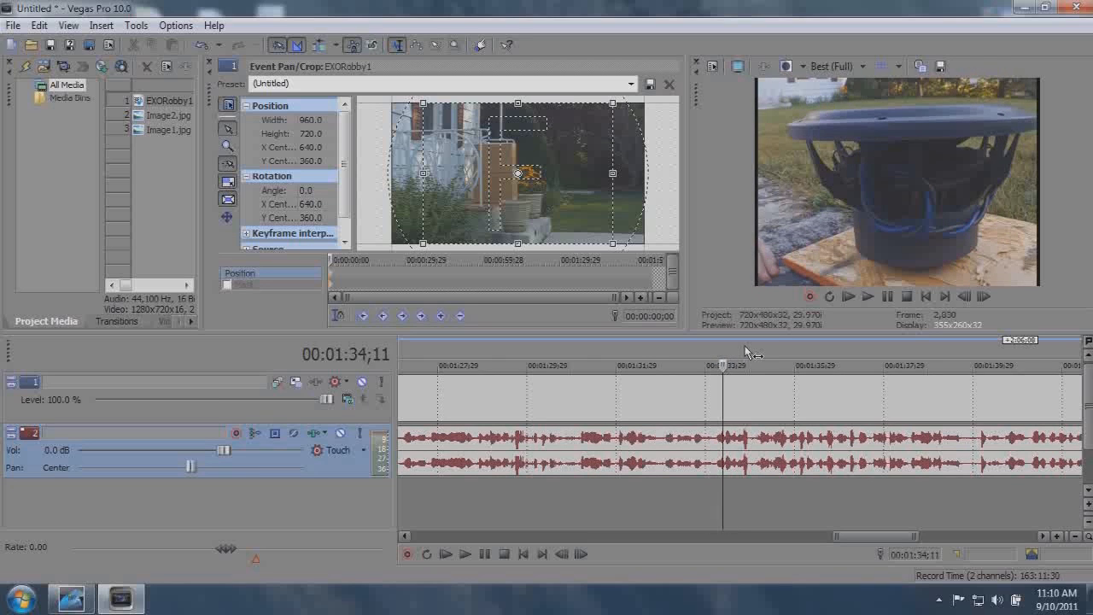
{"action": "key", "text": "Left"}
{"action": "key", "text": "Left"}
{"action": "key", "text": "Left"}
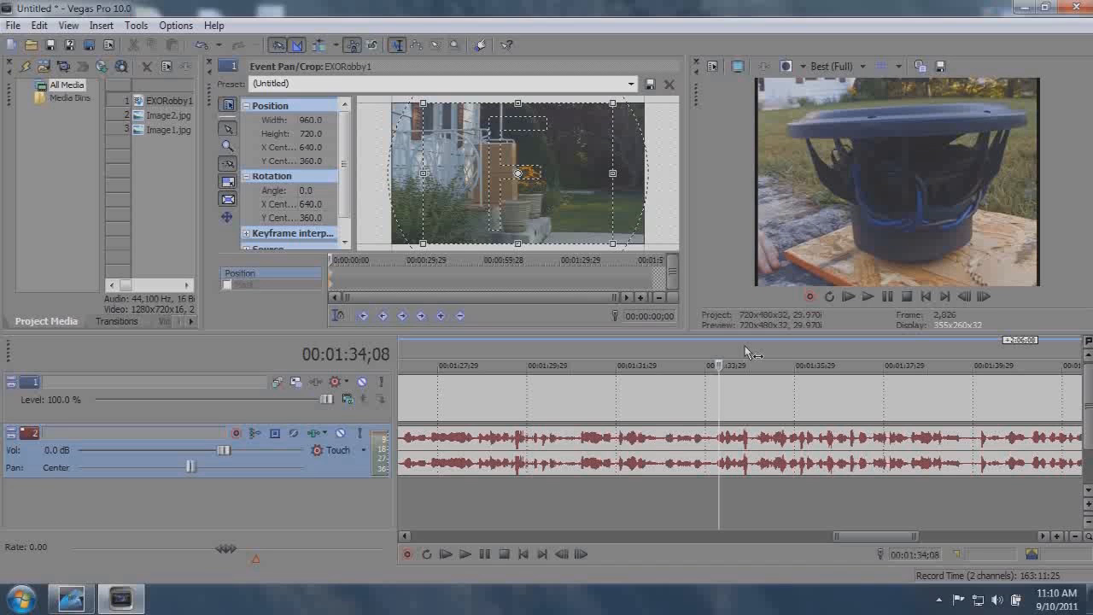
{"action": "left_click", "coordinate": [941, 66]}
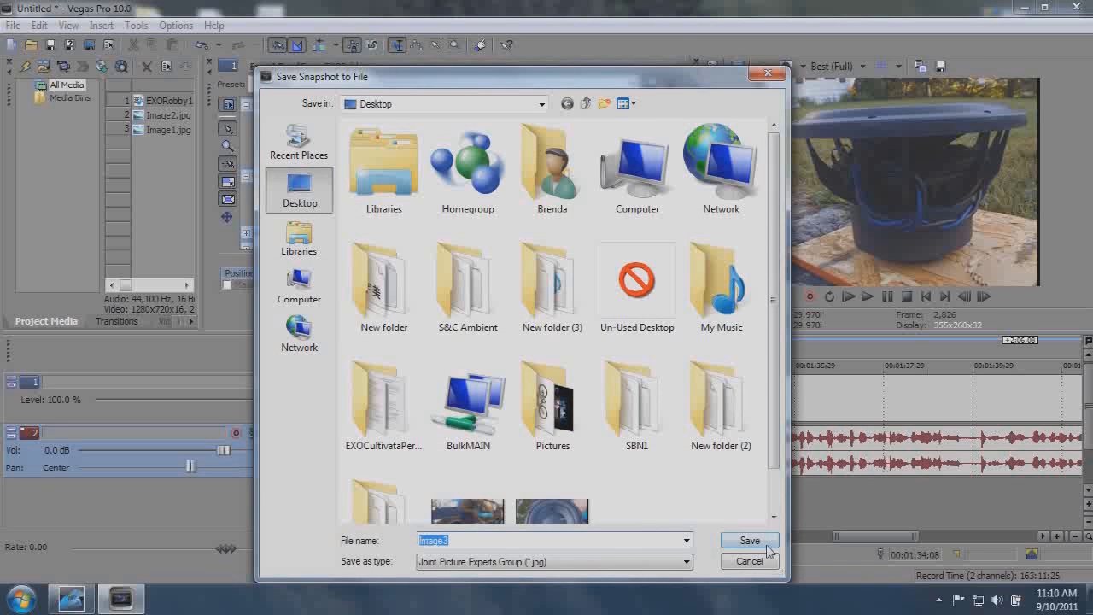
{"action": "left_click", "coordinate": [750, 541]}
Step: Delete the EXORobby1 clip from the timeline and remove the empty audio track
{"action": "left_click", "coordinate": [930, 349]}
{"action": "scroll", "coordinate": [859, 347], "scroll_direction": "down", "scroll_amount": 5}
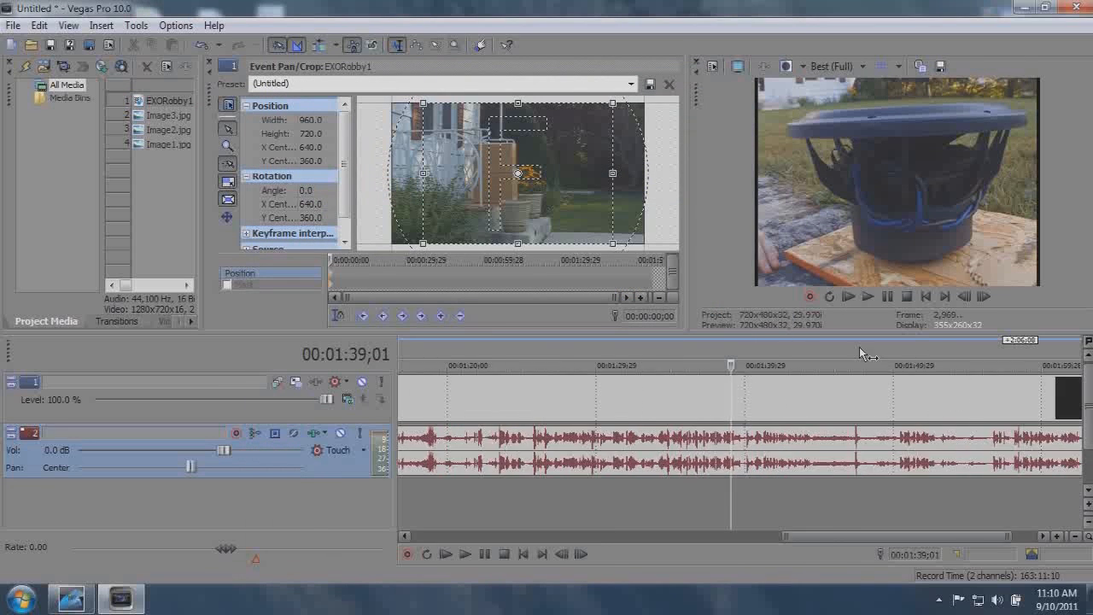
{"action": "scroll", "coordinate": [922, 360], "scroll_direction": "down", "scroll_amount": 1}
{"action": "right_click", "coordinate": [837, 384]}
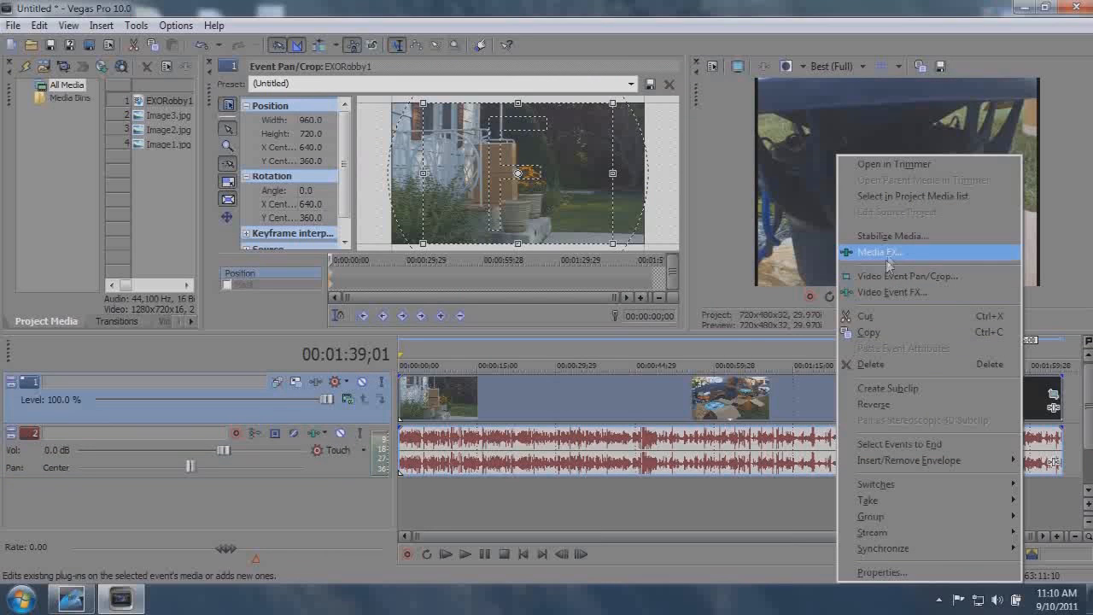
{"action": "left_click", "coordinate": [883, 365]}
{"action": "left_click", "coordinate": [508, 457]}
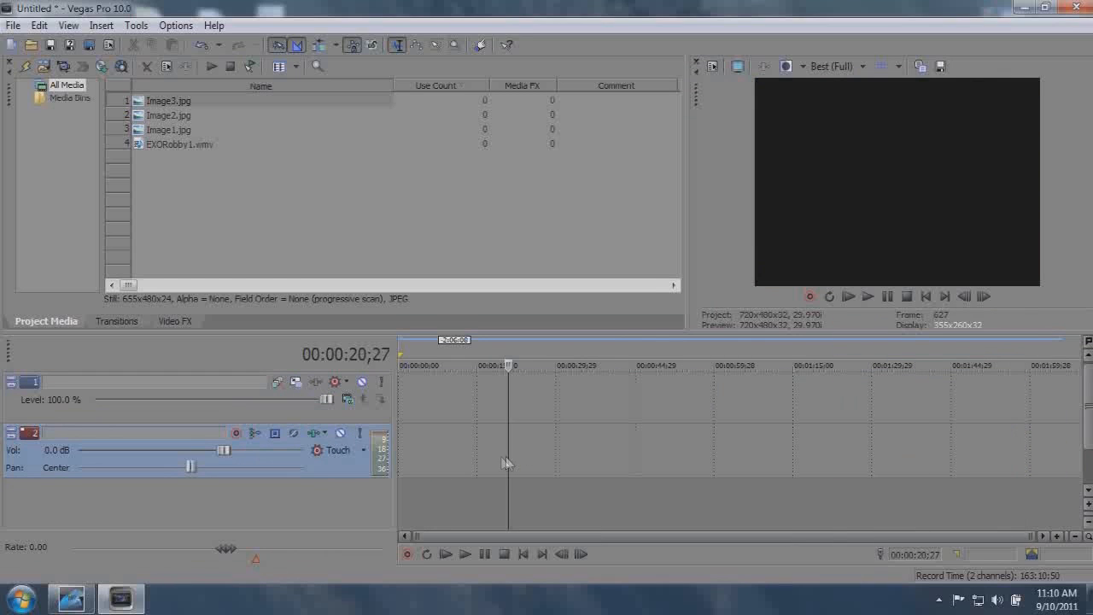
{"action": "right_click", "coordinate": [508, 454]}
{"action": "left_click", "coordinate": [535, 340]}
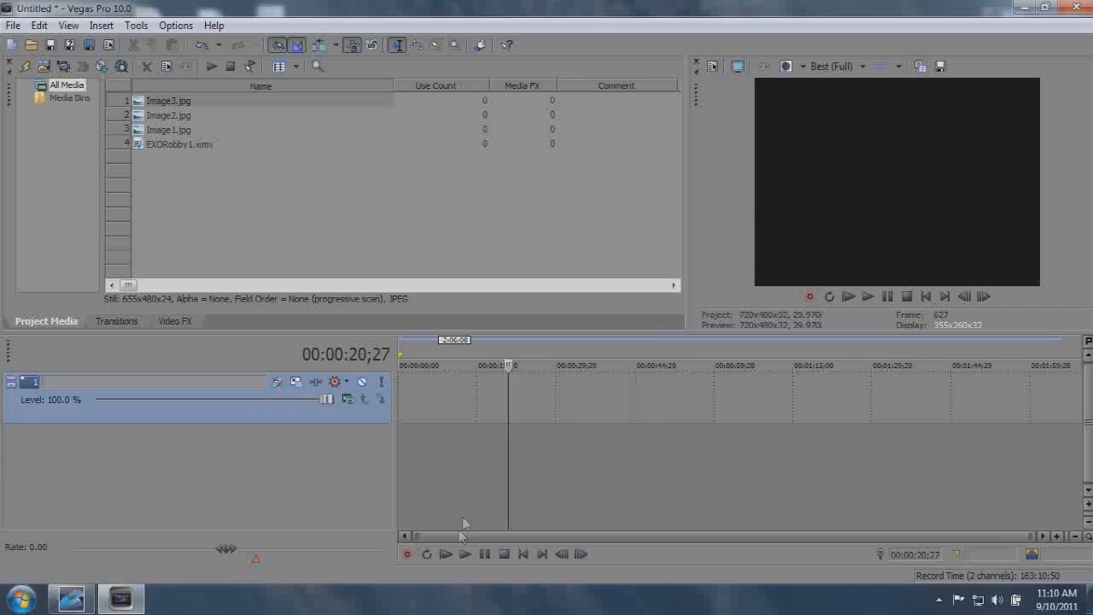
Step: Place Image1, Image3 and Image2 in that order end to end on the video track, starting at the timeline's beginning
{"action": "left_click", "coordinate": [425, 387]}
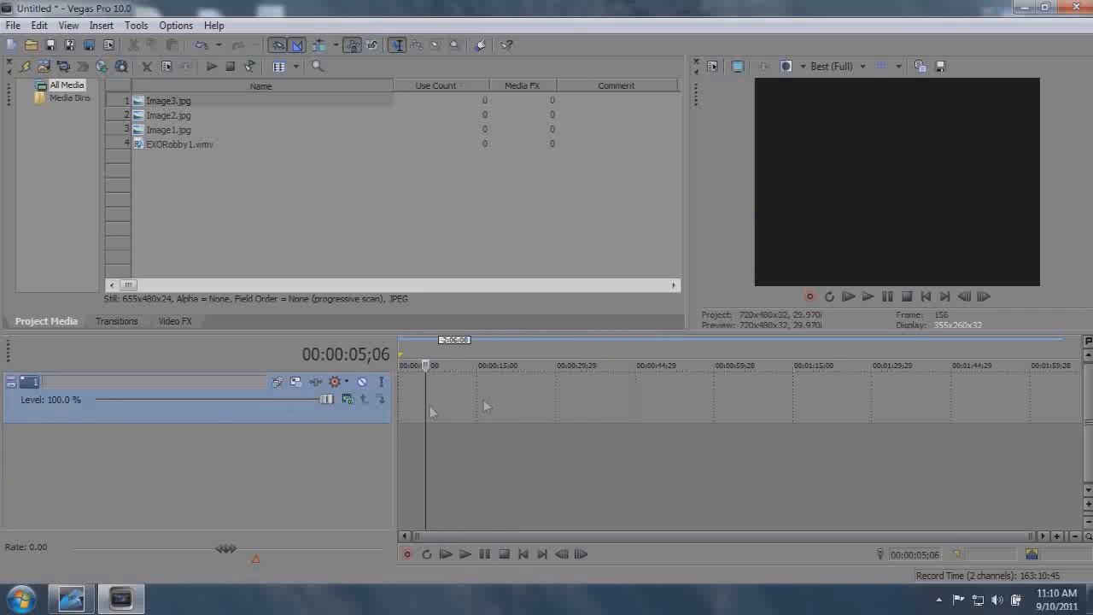
{"action": "left_click_drag", "start_coordinate": [231, 131], "coordinate": [401, 401]}
{"action": "left_click_drag", "start_coordinate": [176, 115], "coordinate": [437, 402]}
{"action": "left_click_drag", "start_coordinate": [153, 135], "coordinate": [471, 402]}
Step: Insert a new video track and move Image3 onto it at the timeline's start, directly above Image1
{"action": "right_click", "coordinate": [556, 382]}
{"action": "left_click", "coordinate": [588, 433]}
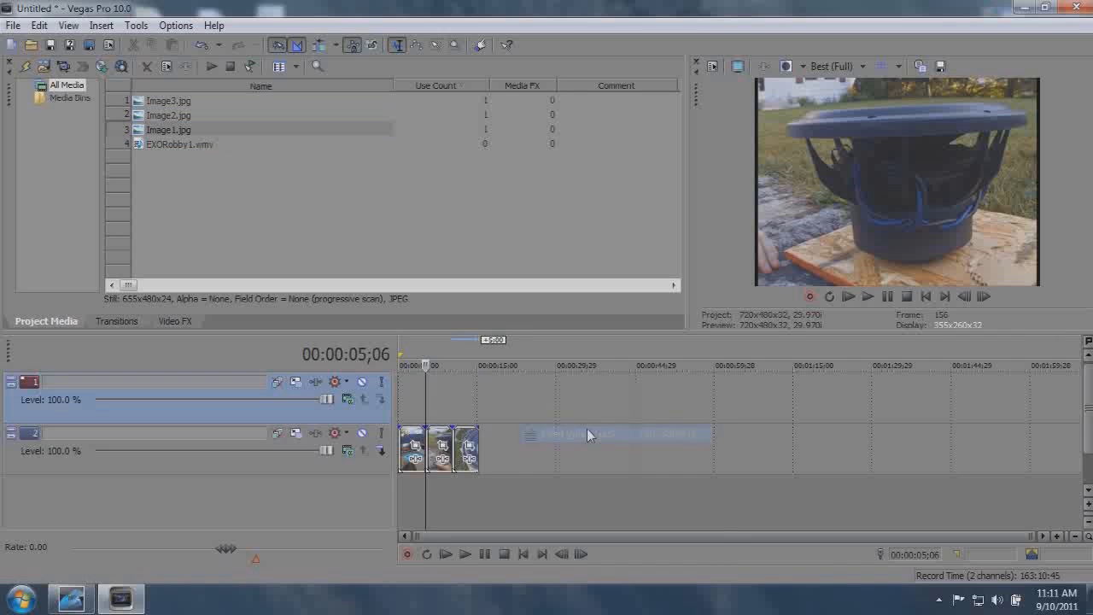
{"action": "left_click", "coordinate": [406, 346]}
{"action": "scroll", "coordinate": [442, 382], "scroll_direction": "up", "scroll_amount": 1}
{"action": "scroll", "coordinate": [441, 382], "scroll_direction": "up", "scroll_amount": 1}
{"action": "left_click_drag", "start_coordinate": [505, 449], "coordinate": [430, 399]}
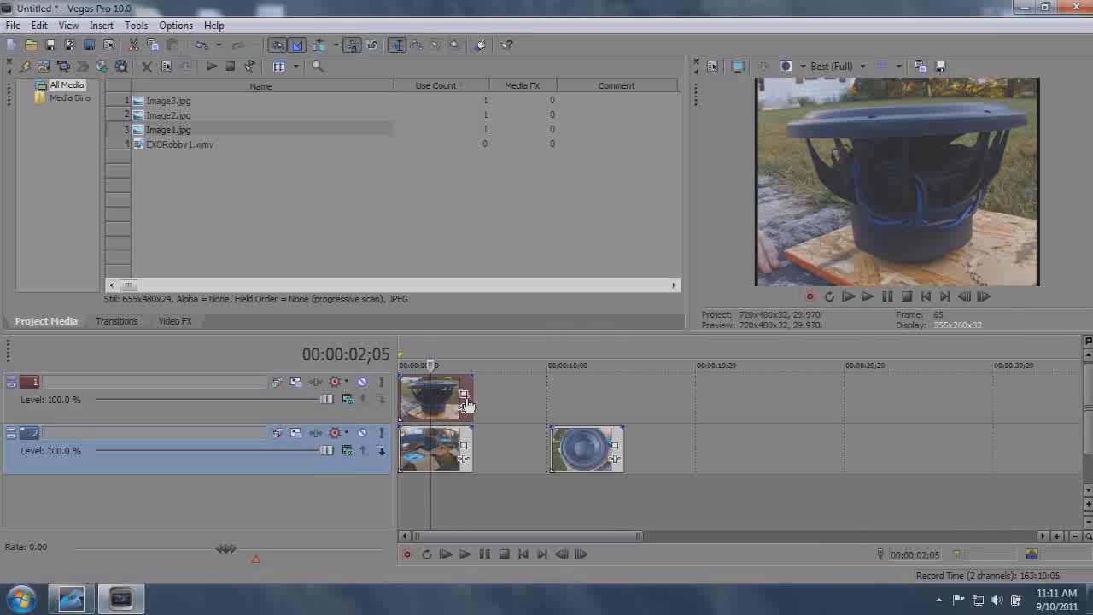
Step: Enable the mask in Image3's Event Pan/Crop and start the mask path down the left side of the subwoofer's base
{"action": "left_click", "coordinate": [464, 395]}
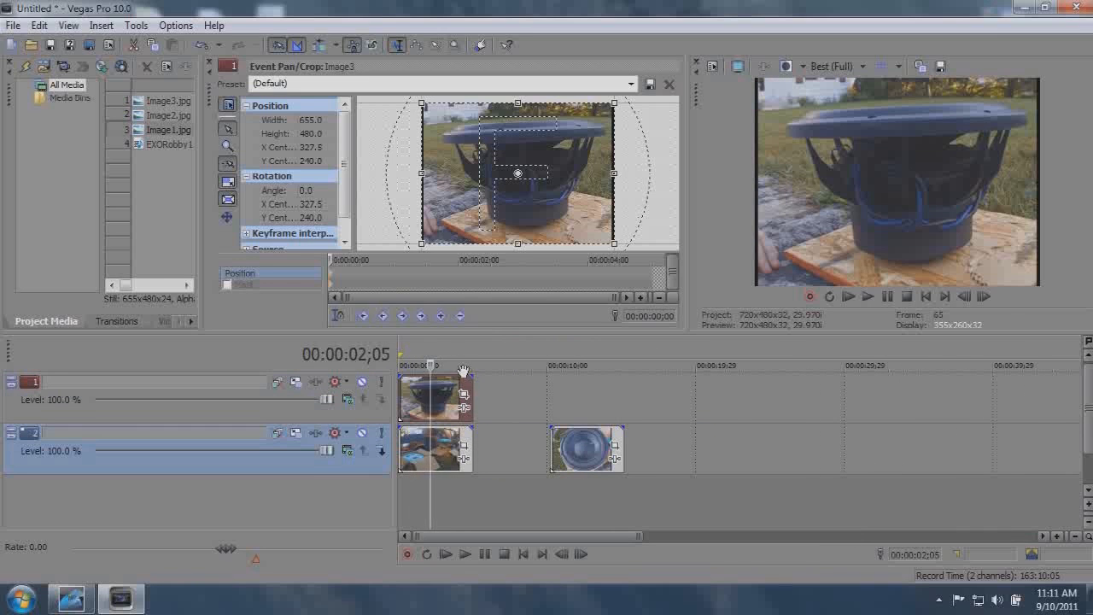
{"action": "left_click", "coordinate": [226, 285]}
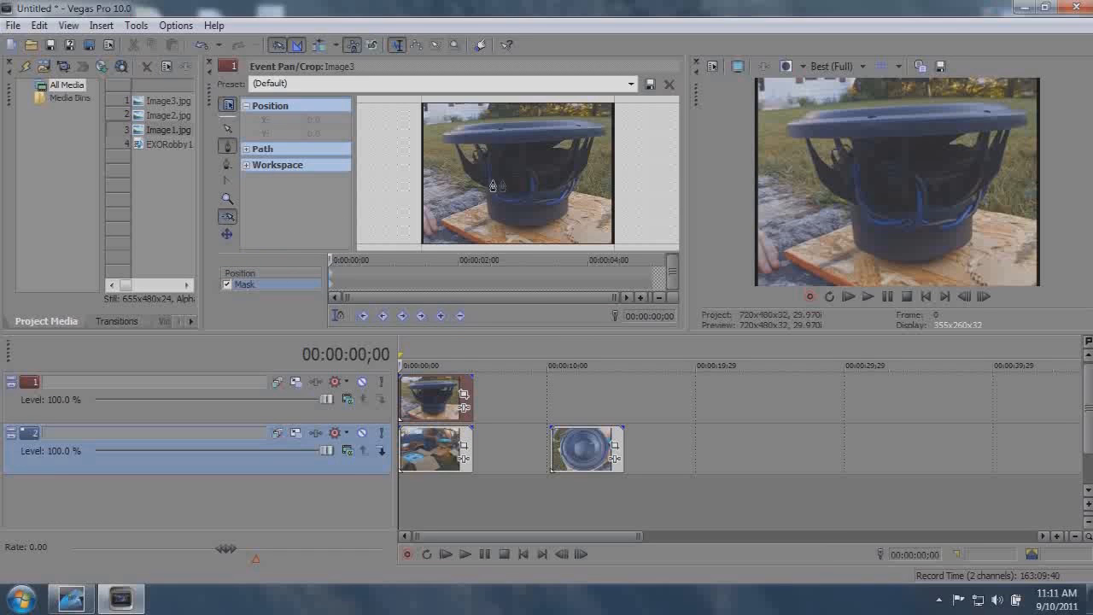
{"action": "scroll", "coordinate": [493, 186], "scroll_direction": "up", "scroll_amount": 5}
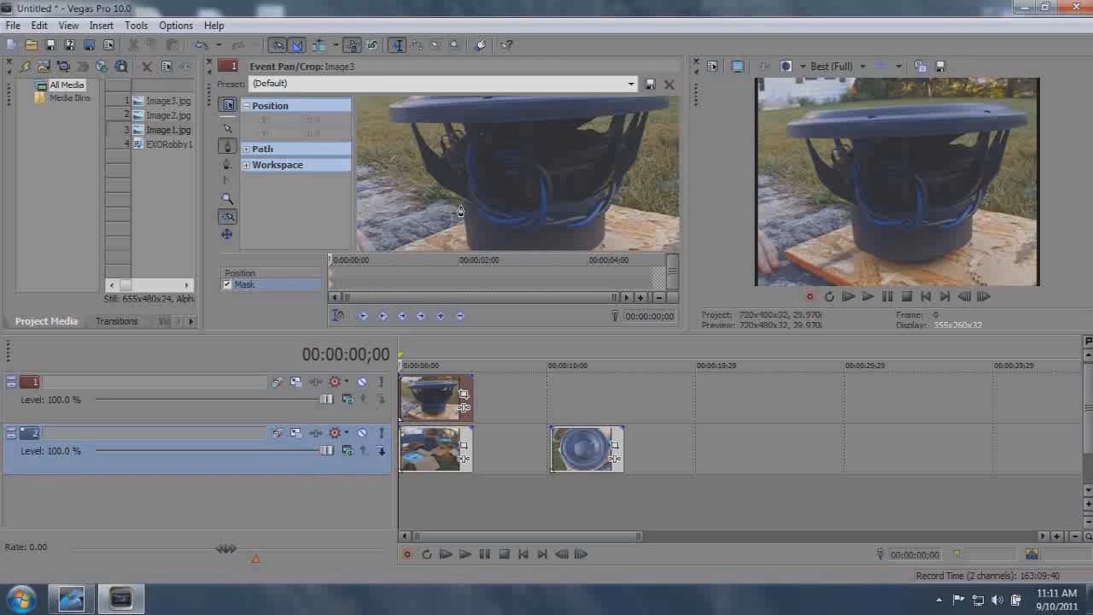
{"action": "left_click", "coordinate": [461, 206]}
{"action": "left_click", "coordinate": [469, 240]}
{"action": "scroll", "coordinate": [477, 244], "scroll_direction": "down", "scroll_amount": 2}
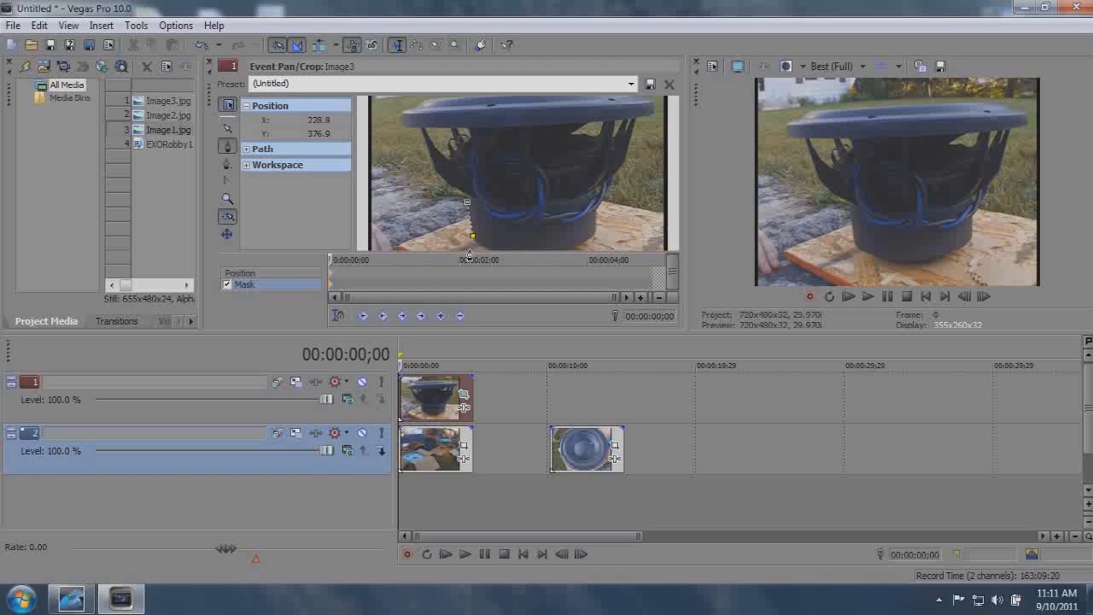
{"action": "left_click", "coordinate": [478, 240]}
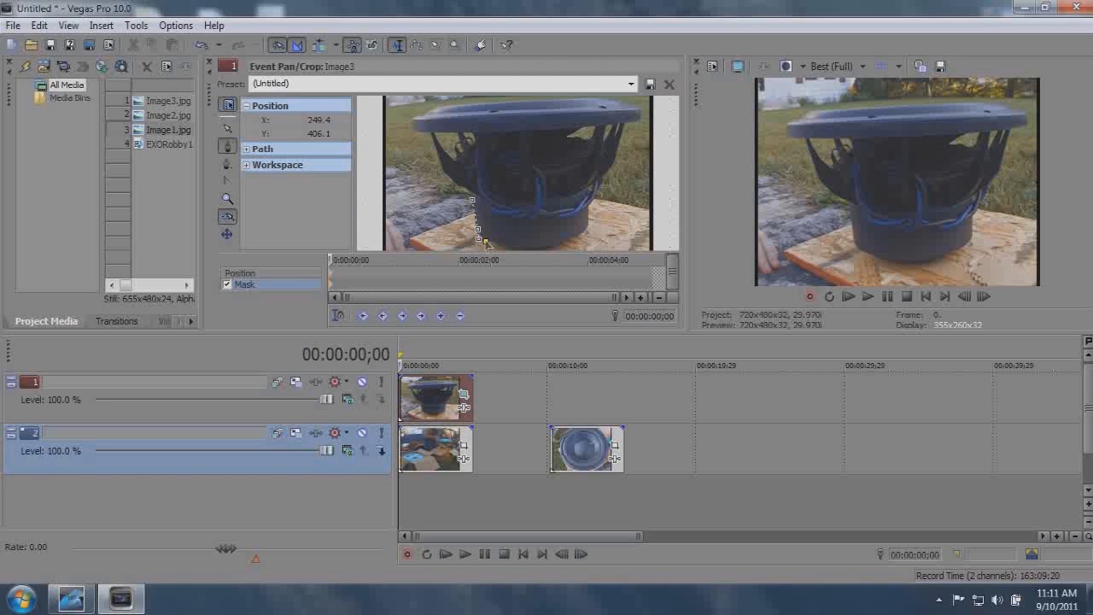
Step: Continue the mask path under the magnet, up the right side of the basket and around the rim, closing it at the starting anchor
{"action": "left_click", "coordinate": [508, 250]}
{"action": "left_click", "coordinate": [556, 248]}
{"action": "left_click", "coordinate": [569, 242]}
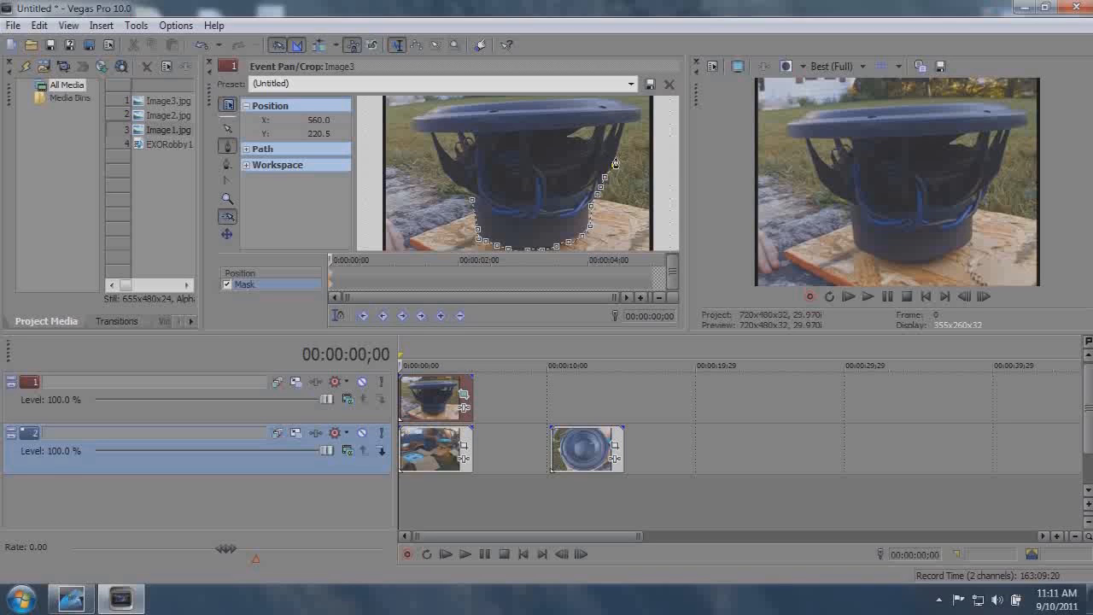
{"action": "left_click_drag", "start_coordinate": [618, 157], "coordinate": [642, 111]}
{"action": "left_click_drag", "start_coordinate": [518, 102], "coordinate": [476, 228]}
Step: Scale the masked Image3 track down to about 407 by 271 with Track Motion
{"action": "left_click", "coordinate": [295, 383]}
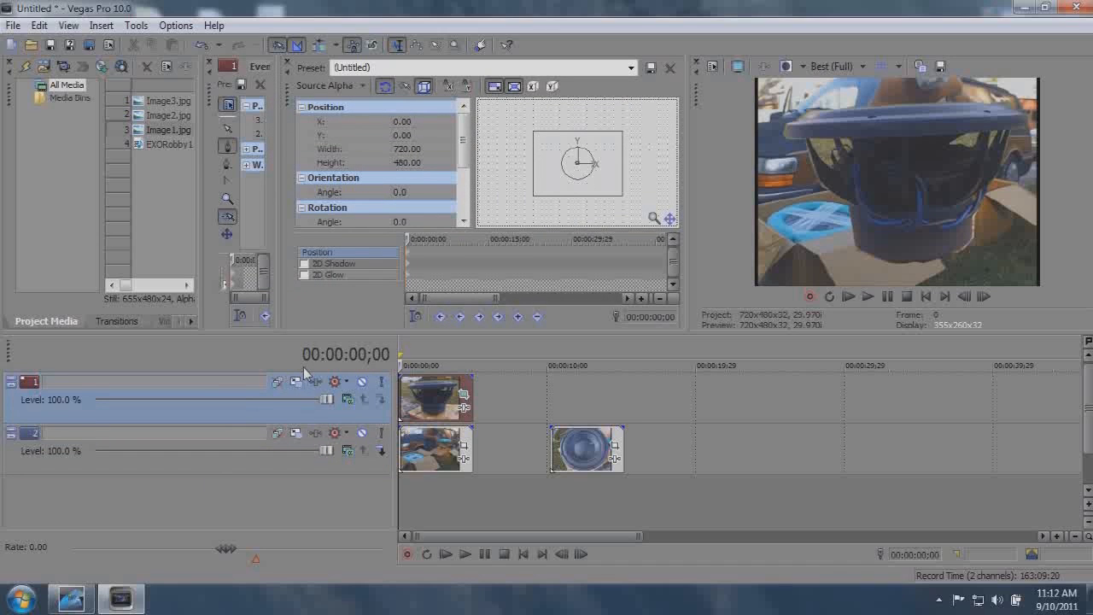
{"action": "left_click_drag", "start_coordinate": [533, 196], "coordinate": [554, 183]}
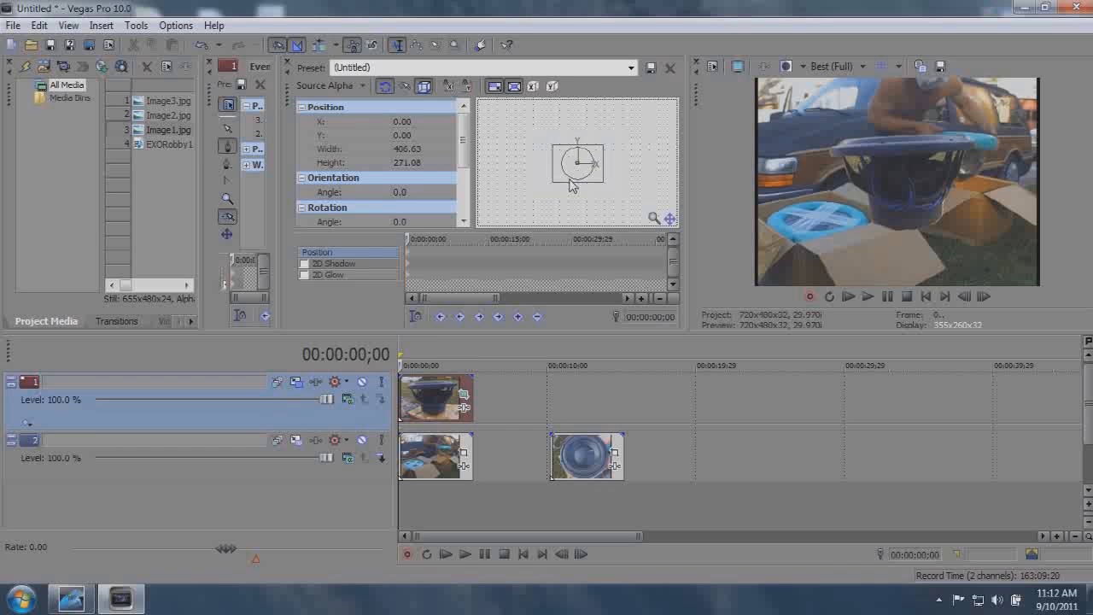
{"action": "scroll", "coordinate": [572, 177], "scroll_direction": "up", "scroll_amount": 8}
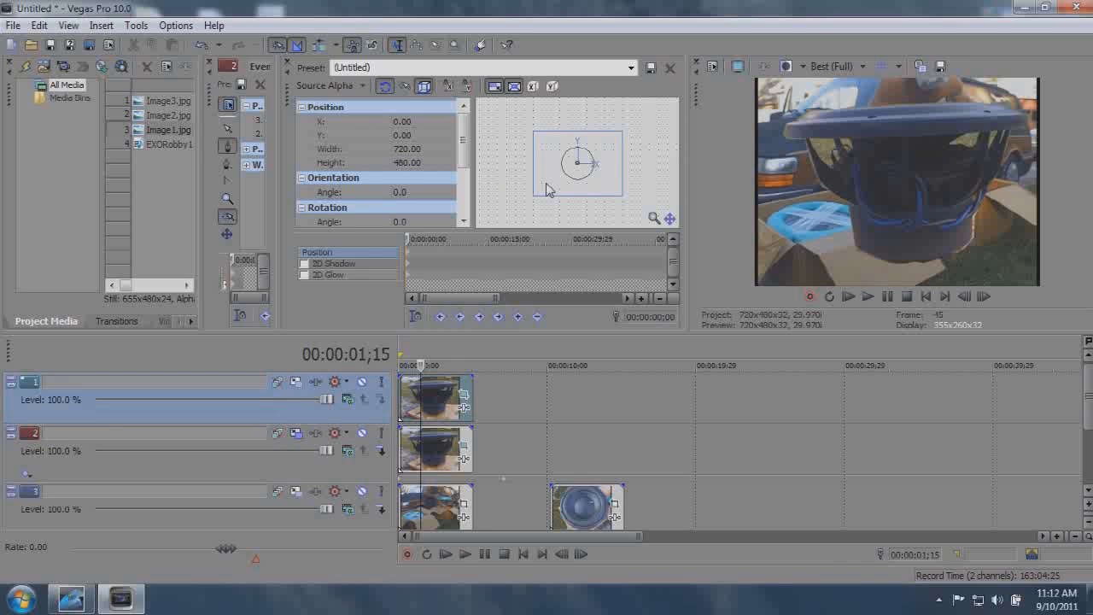
Step: Use Track Motion to move the top Image3 copy to about X -194, Y 12 and scale it to about 388 by 258
{"action": "left_click_drag", "start_coordinate": [547, 190], "coordinate": [526, 180]}
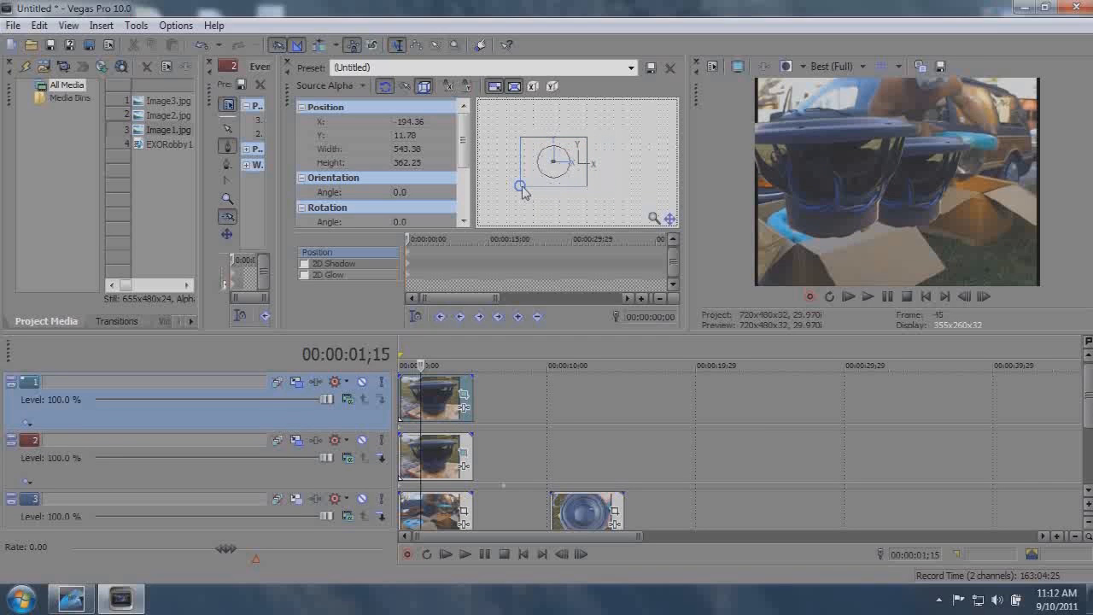
{"action": "left_click_drag", "start_coordinate": [524, 192], "coordinate": [532, 180]}
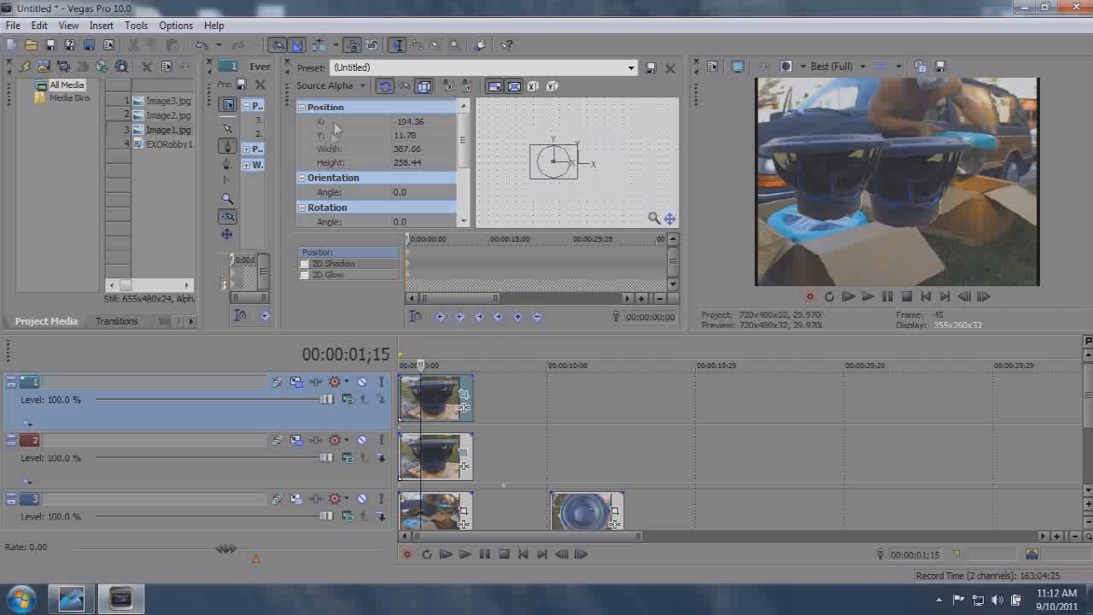
{"action": "left_click", "coordinate": [287, 61]}
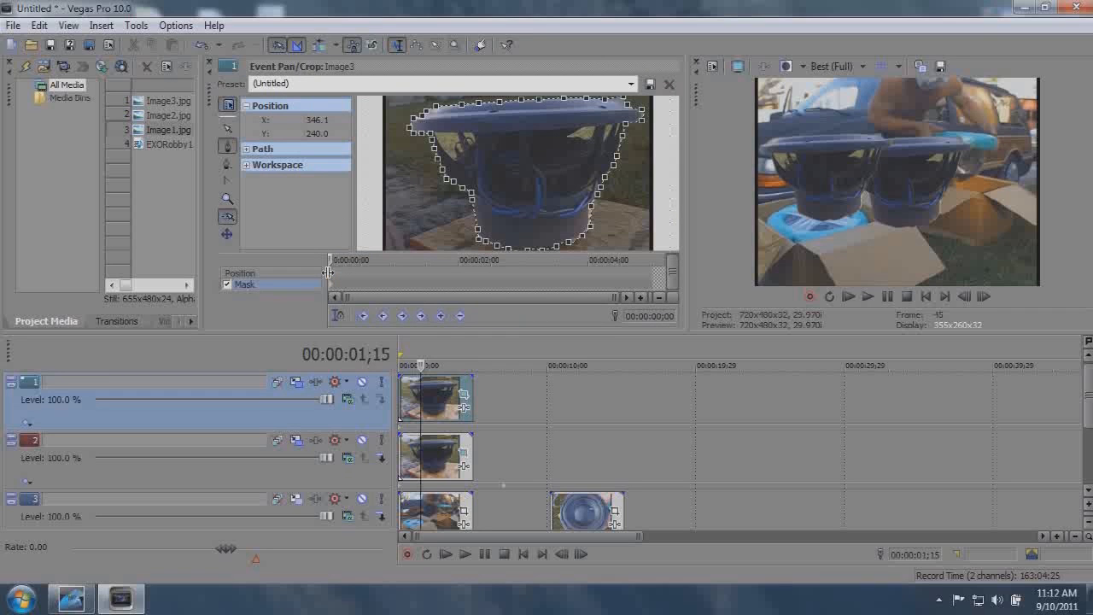
Step: Reposition the mask anchors on the upper-left corner of the subwoofer's rim so the path hugs its edge
{"action": "left_click", "coordinate": [228, 129]}
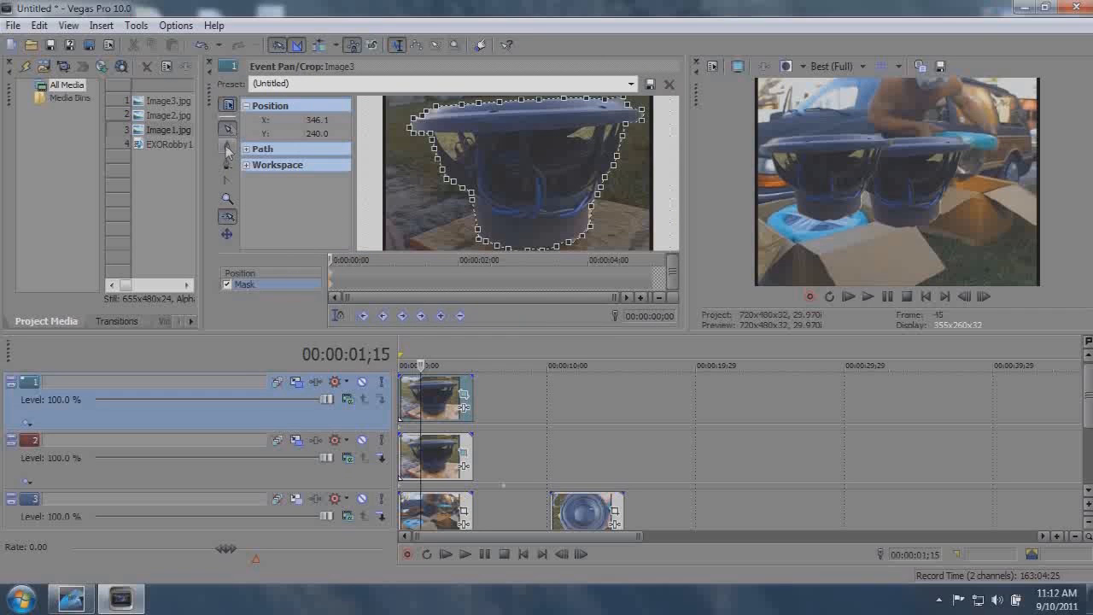
{"action": "scroll", "coordinate": [456, 138], "scroll_direction": "up", "scroll_amount": 5}
{"action": "left_click_drag", "start_coordinate": [453, 133], "coordinate": [561, 270]}
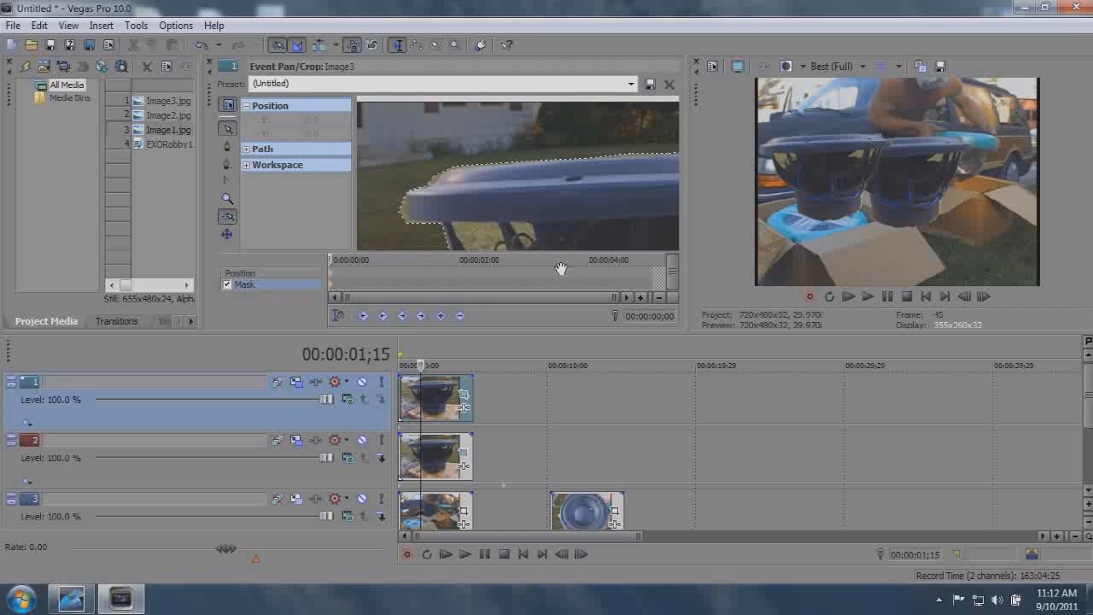
{"action": "left_click", "coordinate": [434, 179]}
{"action": "scroll", "coordinate": [436, 193], "scroll_direction": "up", "scroll_amount": 2}
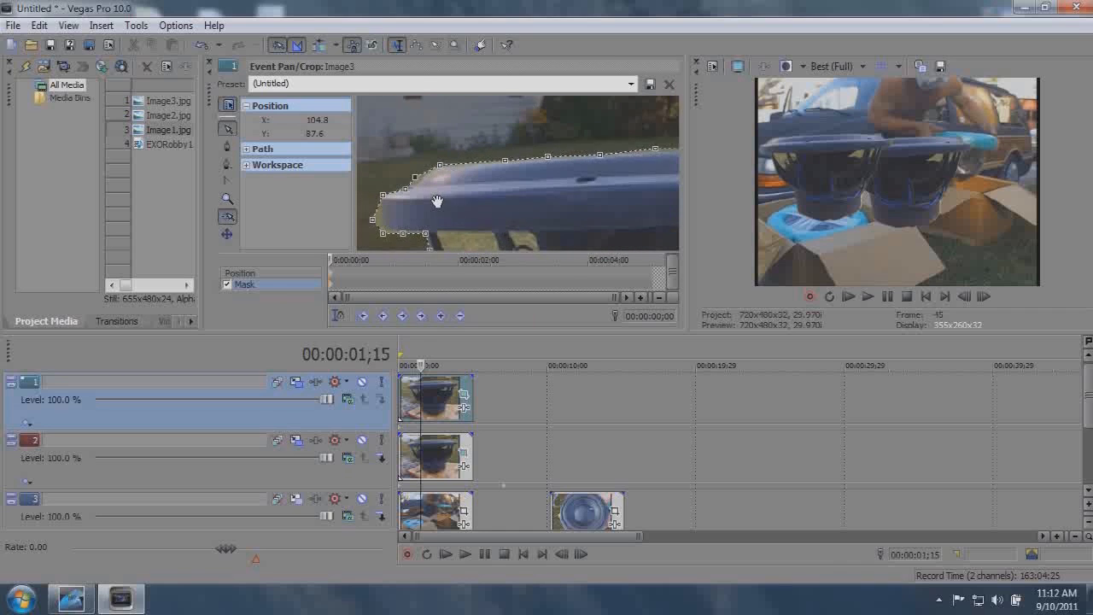
{"action": "left_click_drag", "start_coordinate": [394, 182], "coordinate": [415, 180]}
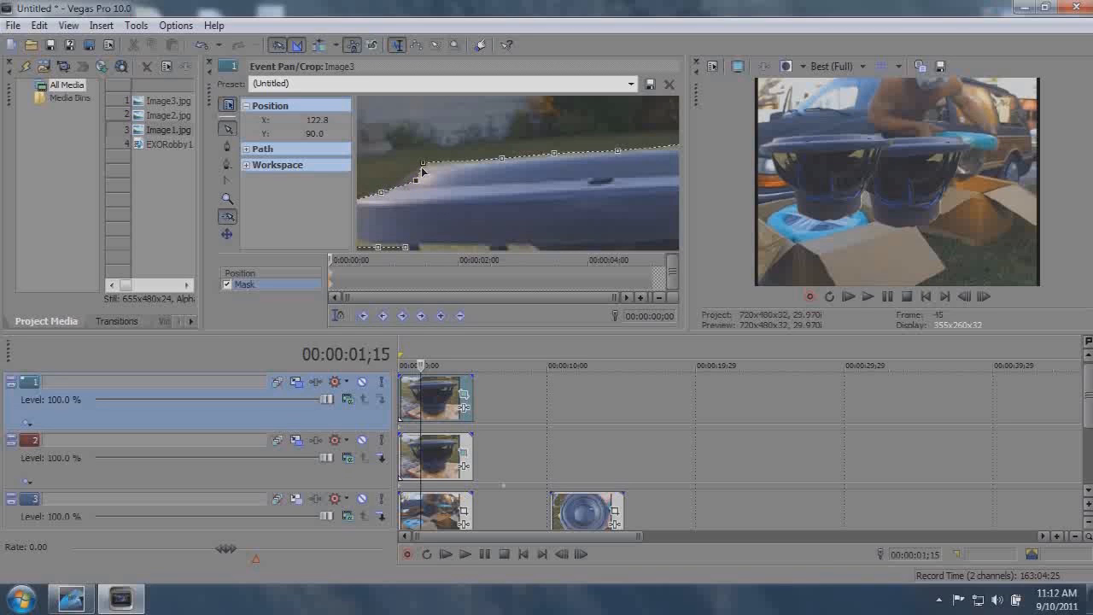
{"action": "left_click", "coordinate": [422, 163]}
{"action": "mouse_move", "coordinate": [416, 179]}
{"action": "left_mouse_down"}
{"action": "mouse_move", "coordinate": [394, 189]}
{"action": "mouse_move", "coordinate": [402, 183]}
{"action": "left_mouse_up"}
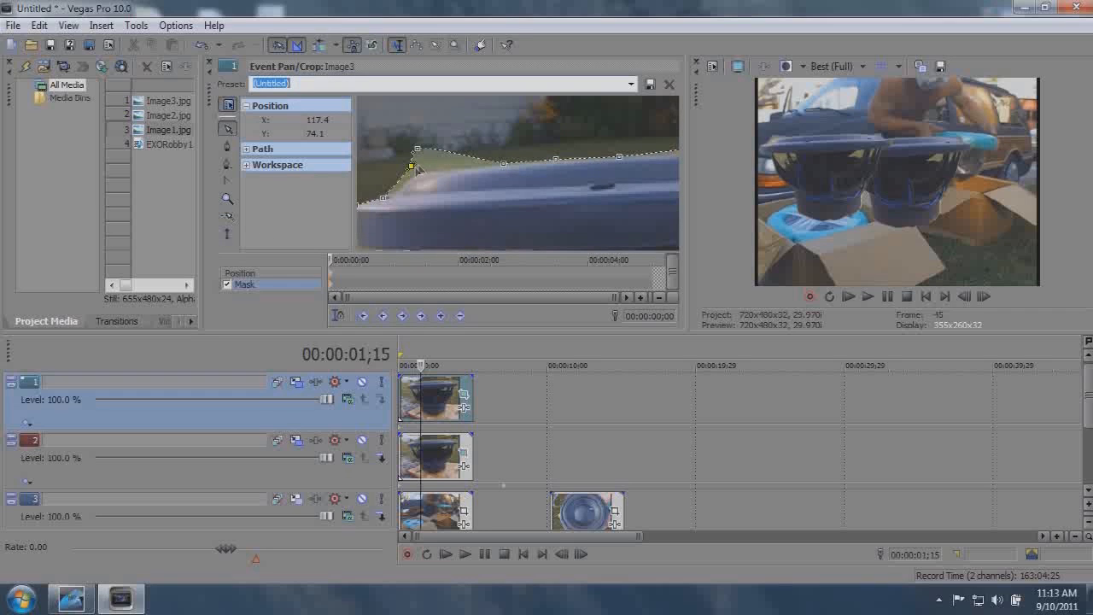
{"action": "mouse_move", "coordinate": [418, 169]}
{"action": "left_mouse_down"}
{"action": "mouse_move", "coordinate": [416, 180]}
{"action": "mouse_move", "coordinate": [427, 166]}
{"action": "mouse_move", "coordinate": [434, 179]}
{"action": "left_mouse_up"}
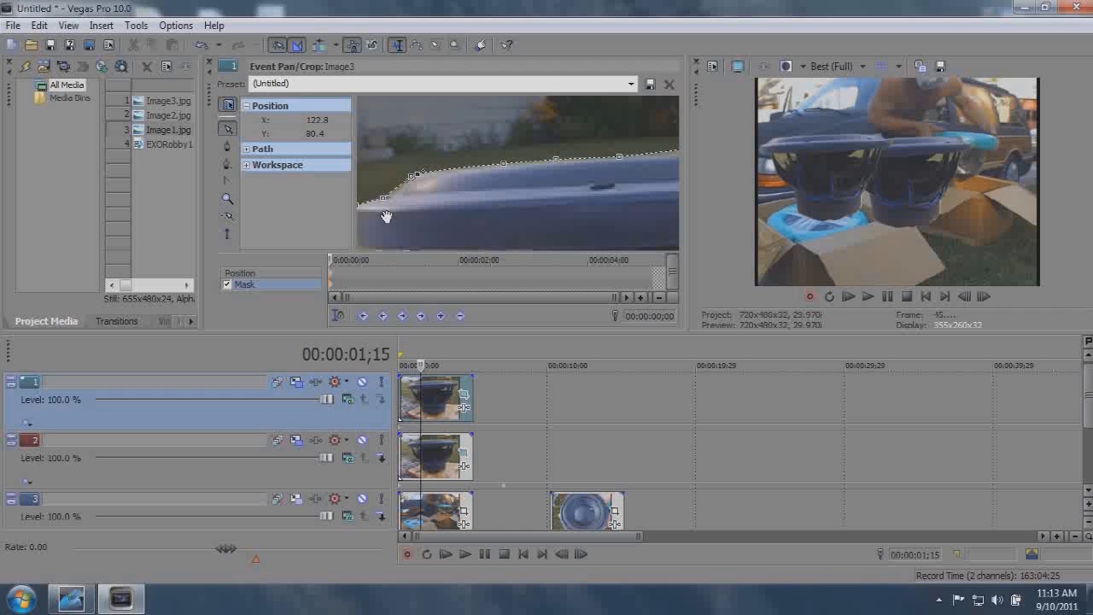
Step: Delete the selected surplus mask anchor at the left tip of the subwoofer's rim
{"action": "left_click_drag", "start_coordinate": [386, 216], "coordinate": [436, 201]}
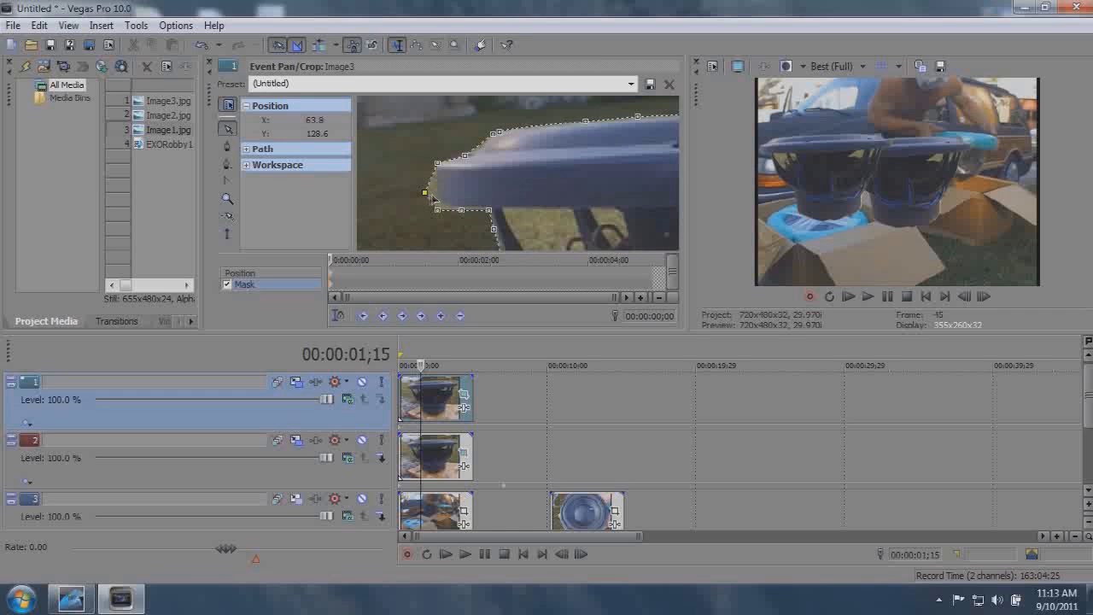
{"action": "right_click", "coordinate": [373, 193]}
{"action": "mouse_move", "coordinate": [403, 247]}
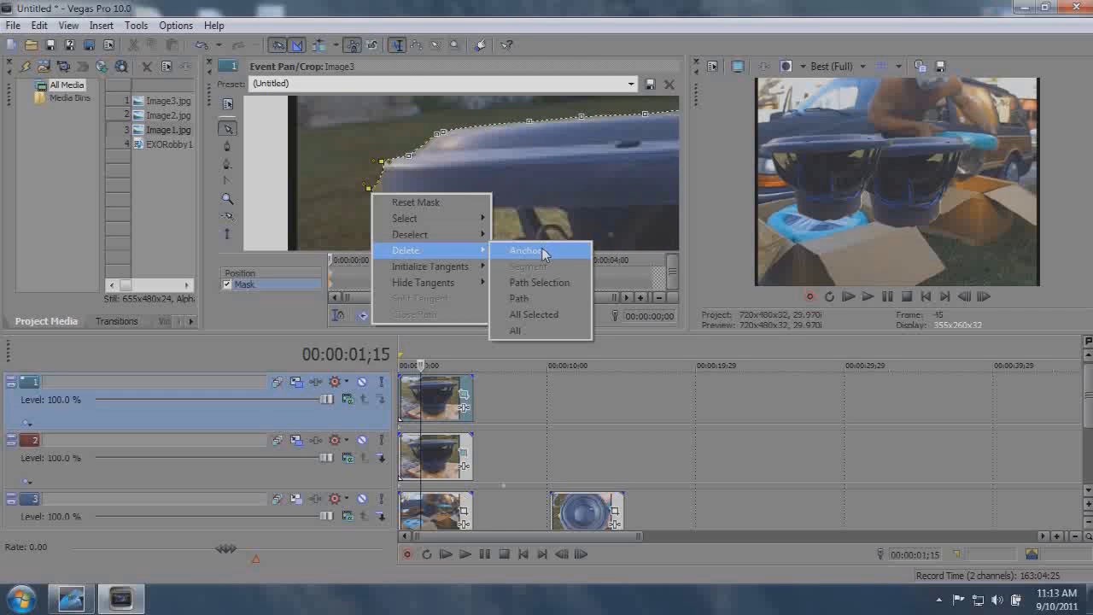
{"action": "left_click", "coordinate": [524, 248]}
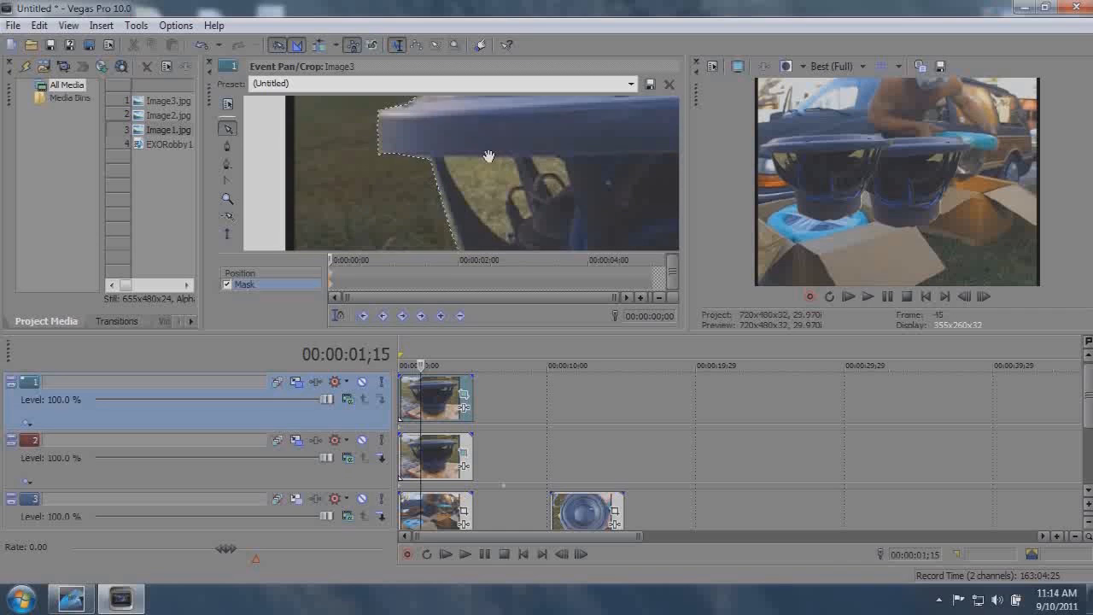
Step: Tighten the mask anchors along the subwoofer's left basket arm and the lower-left side of its base
{"action": "left_click_drag", "start_coordinate": [488, 157], "coordinate": [520, 214]}
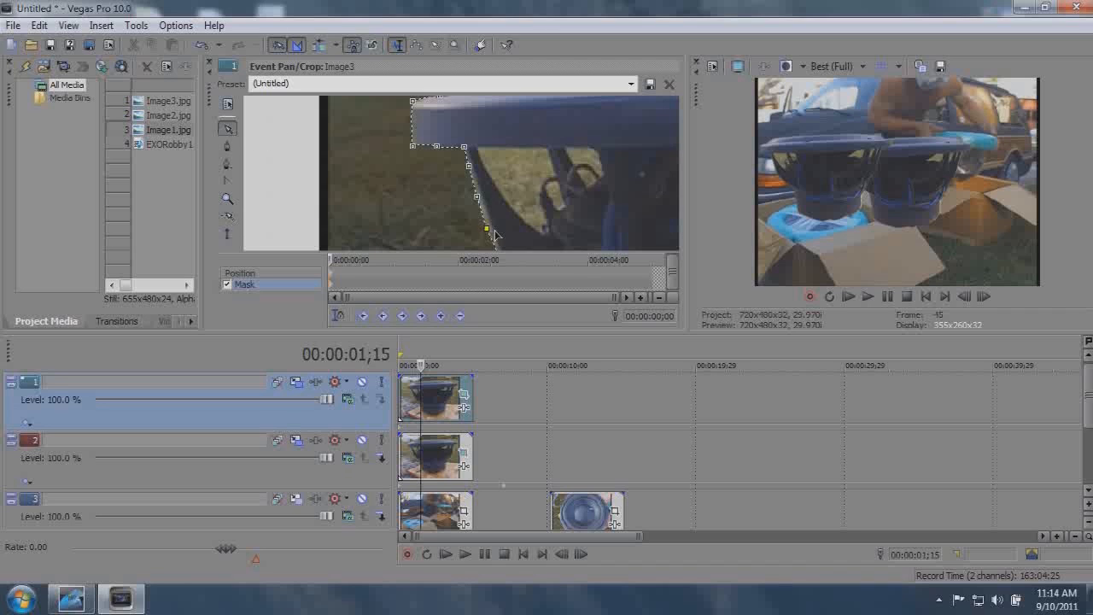
{"action": "left_click_drag", "start_coordinate": [496, 234], "coordinate": [496, 213]}
{"action": "left_click_drag", "start_coordinate": [570, 221], "coordinate": [512, 141]}
{"action": "left_click", "coordinate": [392, 203]}
{"action": "left_click_drag", "start_coordinate": [412, 209], "coordinate": [390, 189]}
{"action": "left_click_drag", "start_coordinate": [446, 222], "coordinate": [446, 219]}
Step: Adjust the mask anchors under the subwoofer's base and up the right side of the basket to follow its outline
{"action": "left_click", "coordinate": [542, 237]}
{"action": "left_click", "coordinate": [579, 217]}
{"action": "left_click_drag", "start_coordinate": [677, 213], "coordinate": [624, 169]}
{"action": "left_click", "coordinate": [631, 108]}
{"action": "left_click_drag", "start_coordinate": [641, 100], "coordinate": [629, 169]}
{"action": "left_click", "coordinate": [610, 217]}
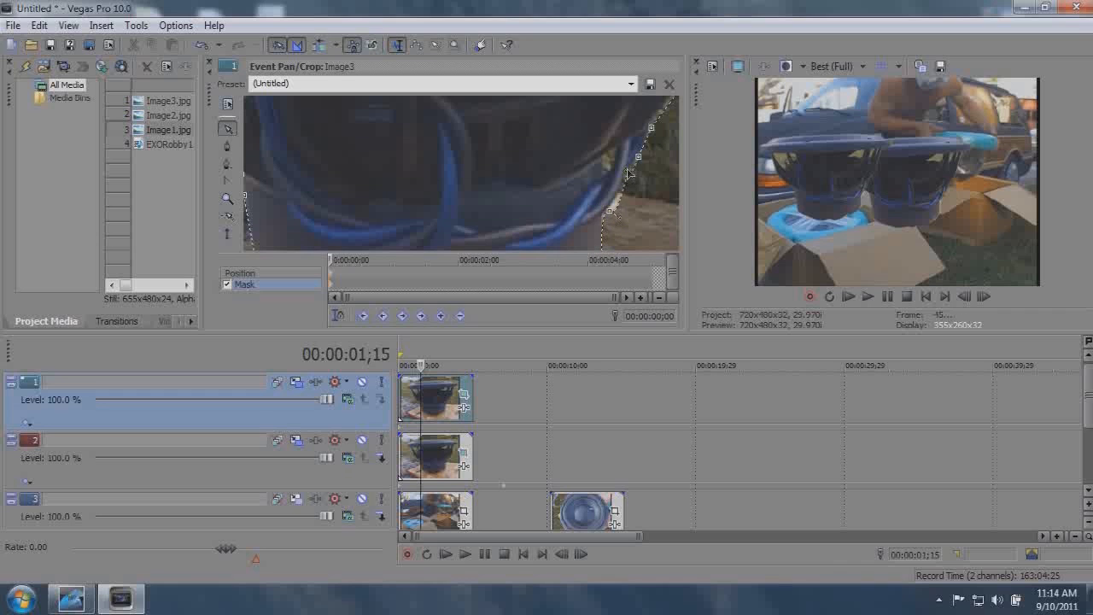
{"action": "left_click", "coordinate": [619, 199]}
Step: Reshape the mask anchors and tangents around the right end of the subwoofer's rim to match its edge
{"action": "scroll", "coordinate": [620, 205], "scroll_direction": "down", "scroll_amount": 2}
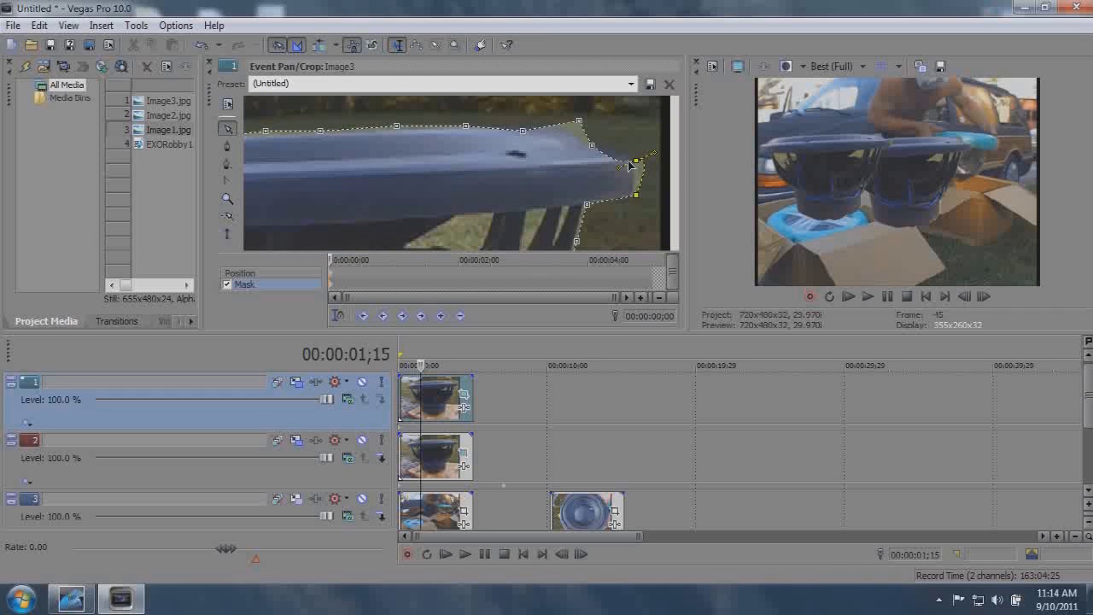
{"action": "left_click", "coordinate": [636, 163]}
{"action": "left_click_drag", "start_coordinate": [620, 169], "coordinate": [645, 149]}
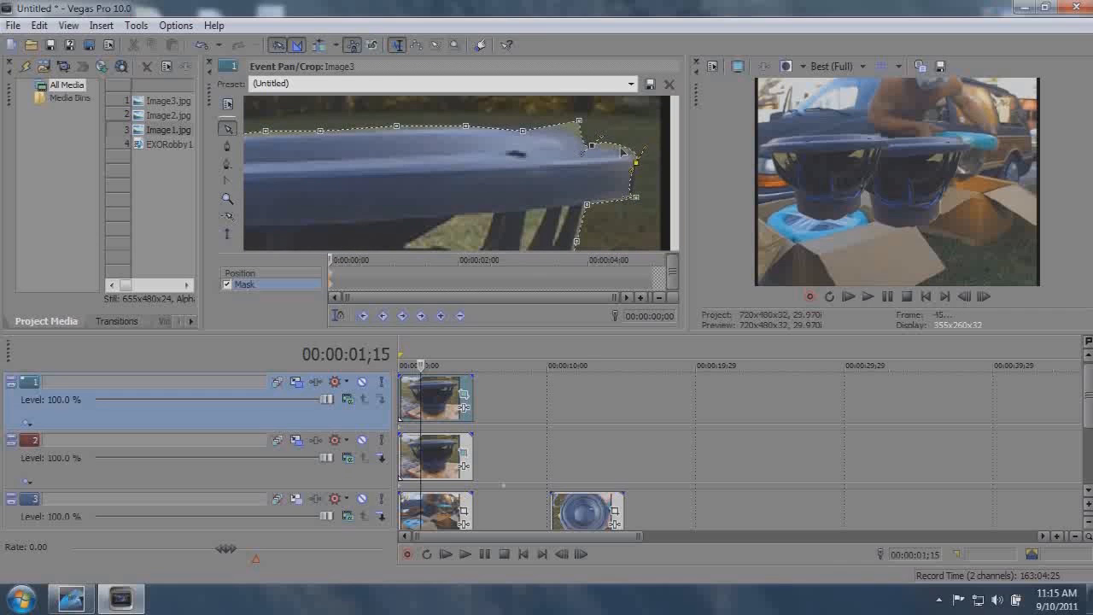
{"action": "left_click", "coordinate": [634, 198]}
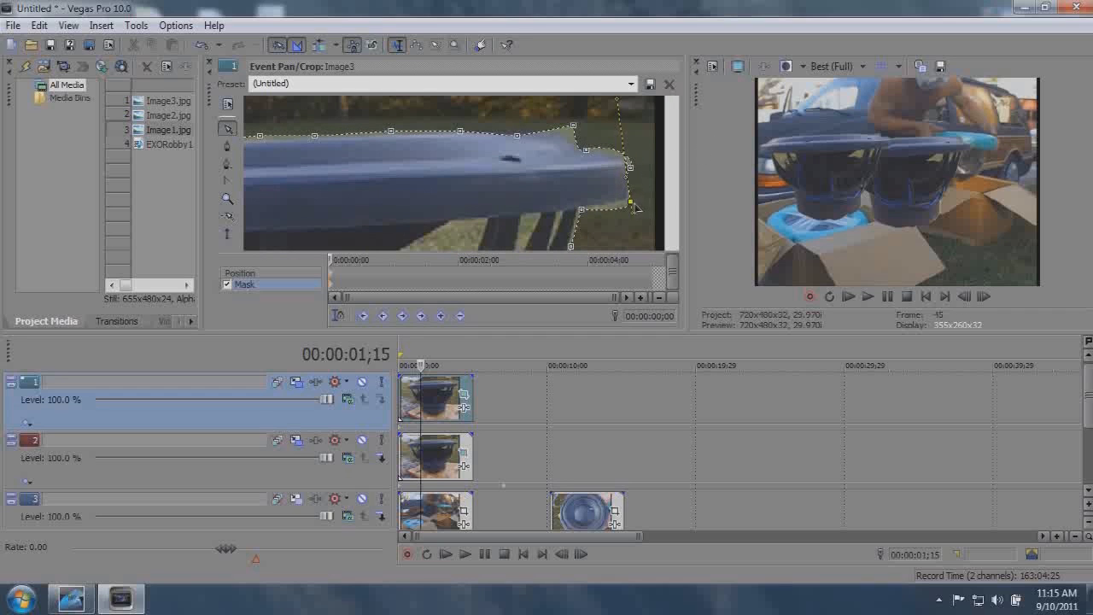
{"action": "left_click_drag", "start_coordinate": [631, 201], "coordinate": [631, 191]}
{"action": "left_click", "coordinate": [586, 150]}
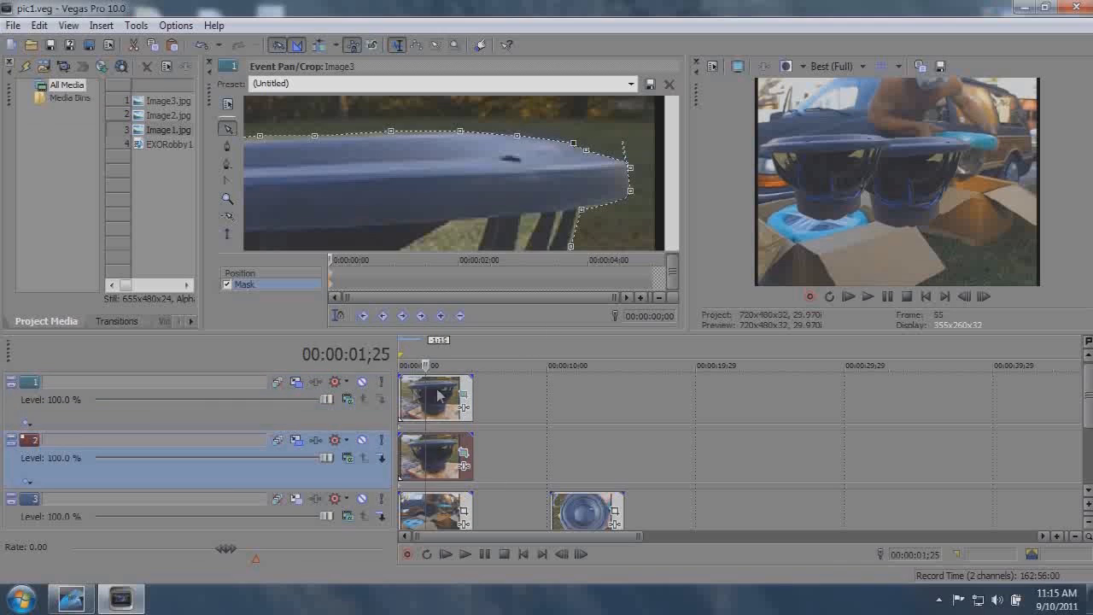
Step: Move the track 1 subwoofer to about X 149, Y -141 with Track Motion, over the box at the image's lower right
{"action": "left_click", "coordinate": [295, 382]}
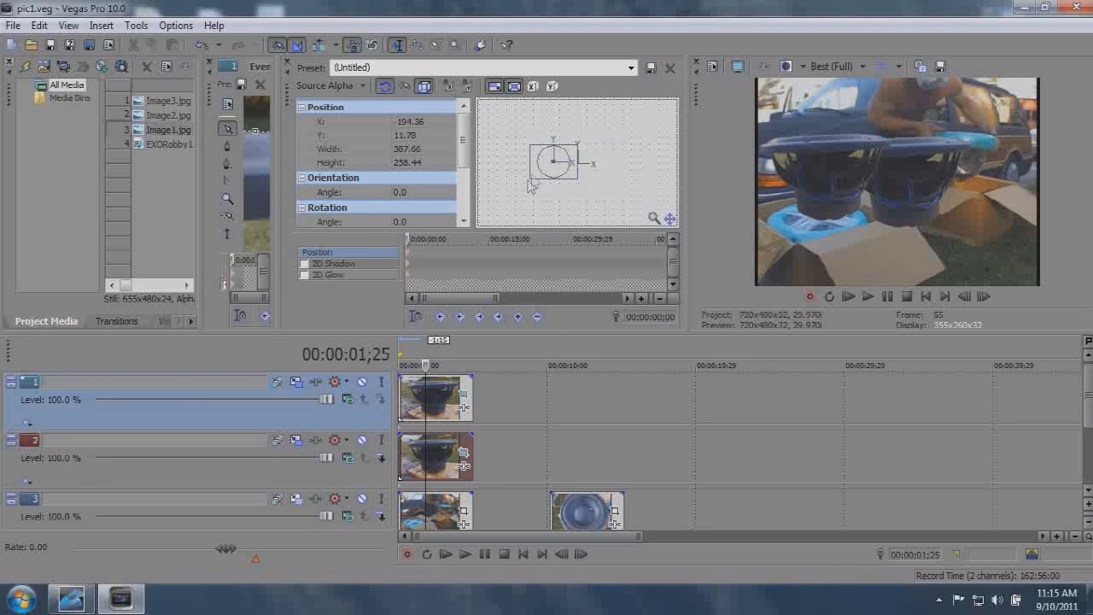
{"action": "left_click_drag", "start_coordinate": [551, 170], "coordinate": [594, 194]}
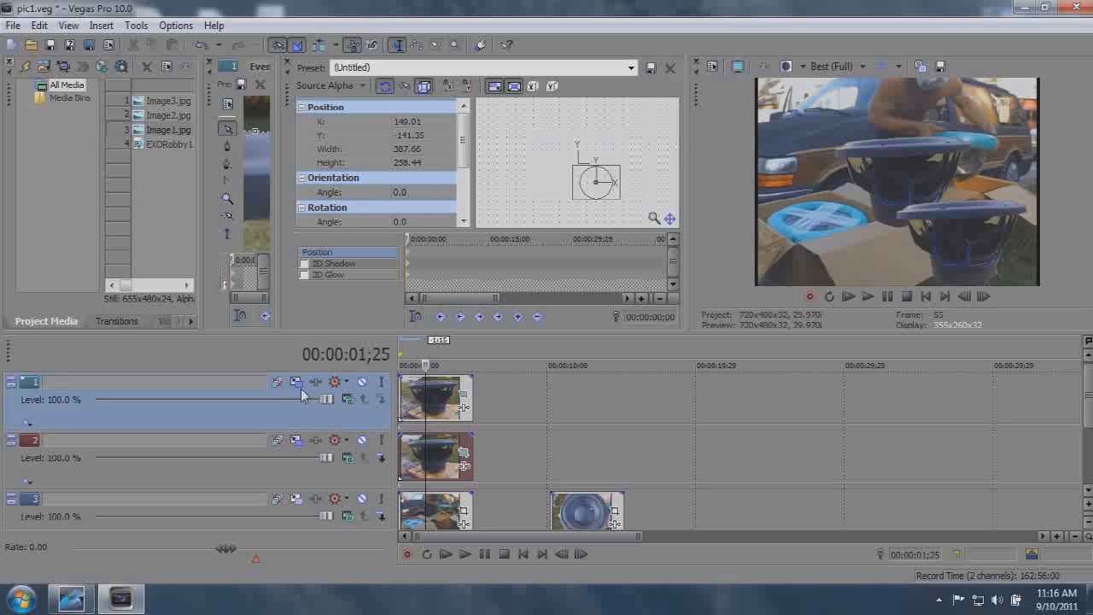
Step: Scale the track 2 subwoofer to about 318 by 212, move it to about X 40, Y -36 and rotate it 3.9 degrees
{"action": "left_click", "coordinate": [318, 466]}
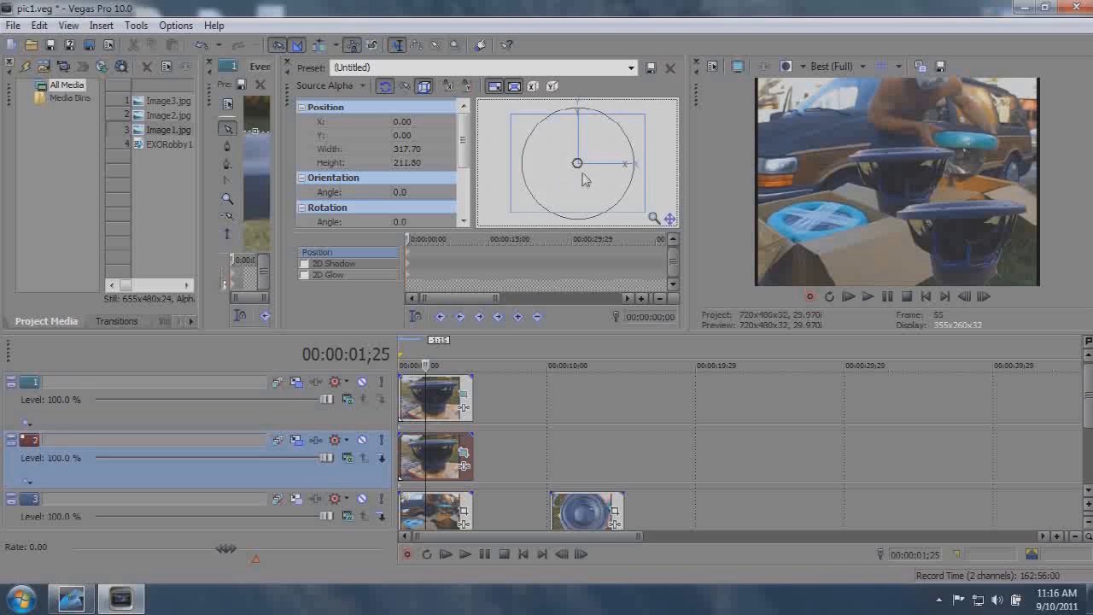
{"action": "left_click_drag", "start_coordinate": [584, 178], "coordinate": [599, 195]}
{"action": "left_click_drag", "start_coordinate": [540, 196], "coordinate": [540, 192]}
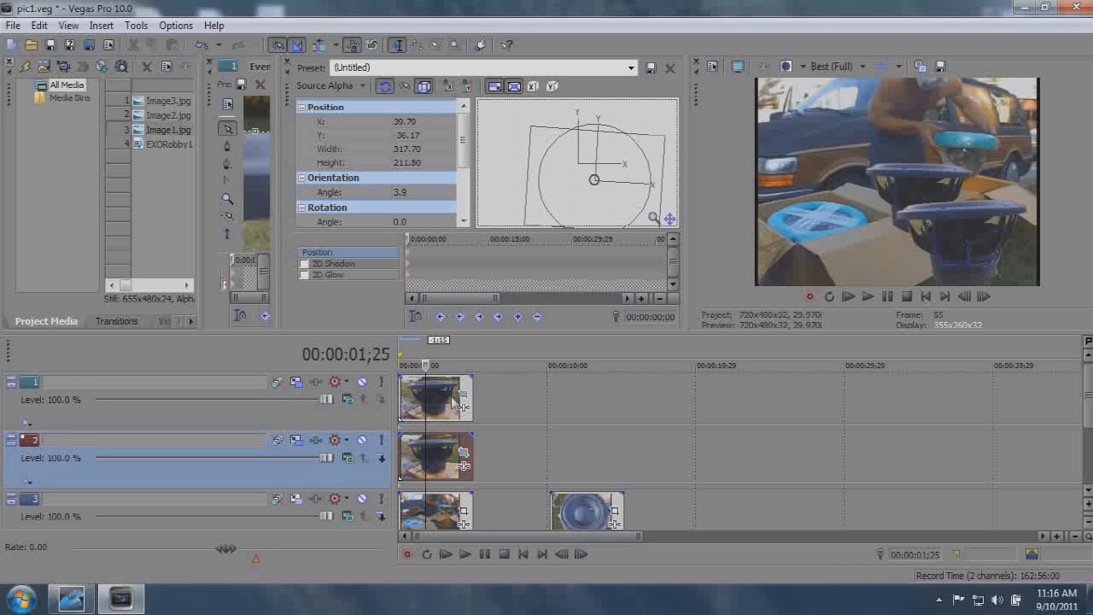
Step: Enlarge the track 1 subwoofer to about 514 by 343, move it to about X 201, Y -135 and rotate it -30.3 degrees
{"action": "left_click", "coordinate": [453, 401]}
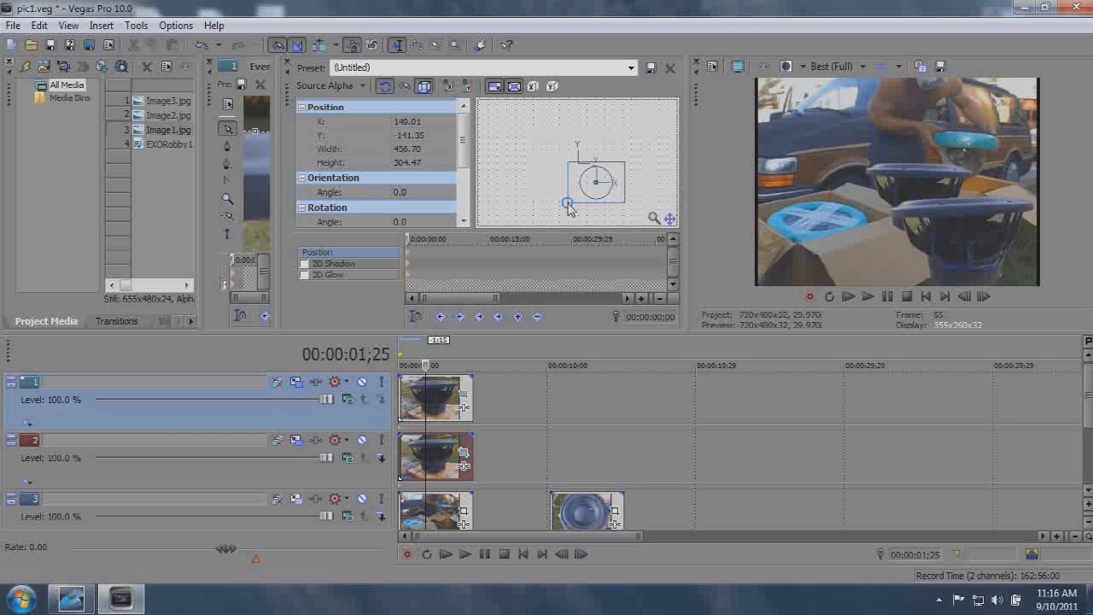
{"action": "left_click_drag", "start_coordinate": [569, 207], "coordinate": [602, 191]}
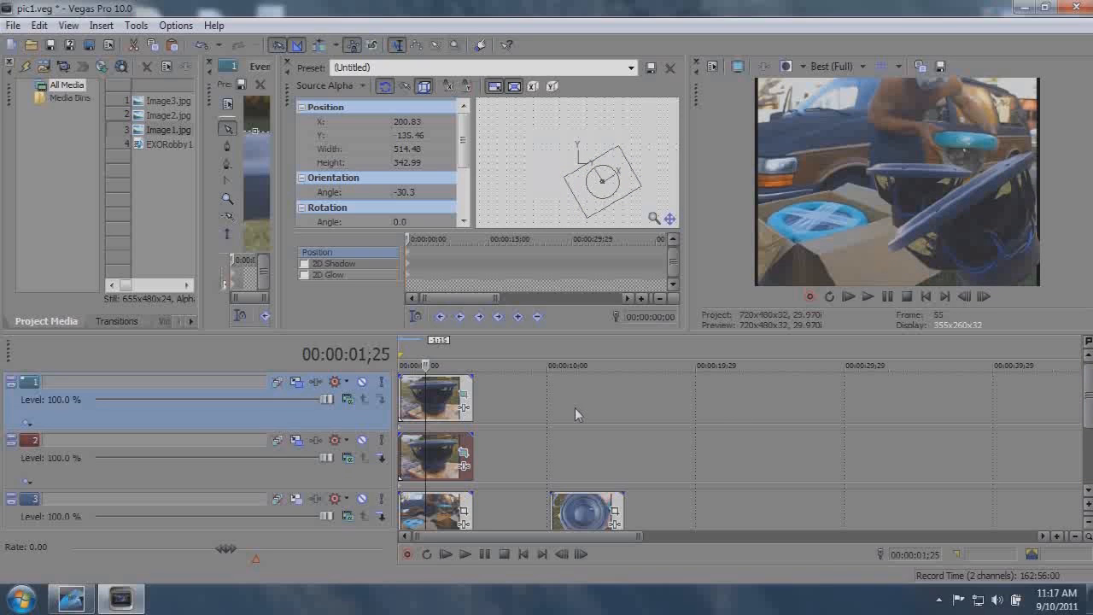
Step: Insert an empty event on track 1 in the gap after the subwoofer clip
{"action": "right_click", "coordinate": [521, 402]}
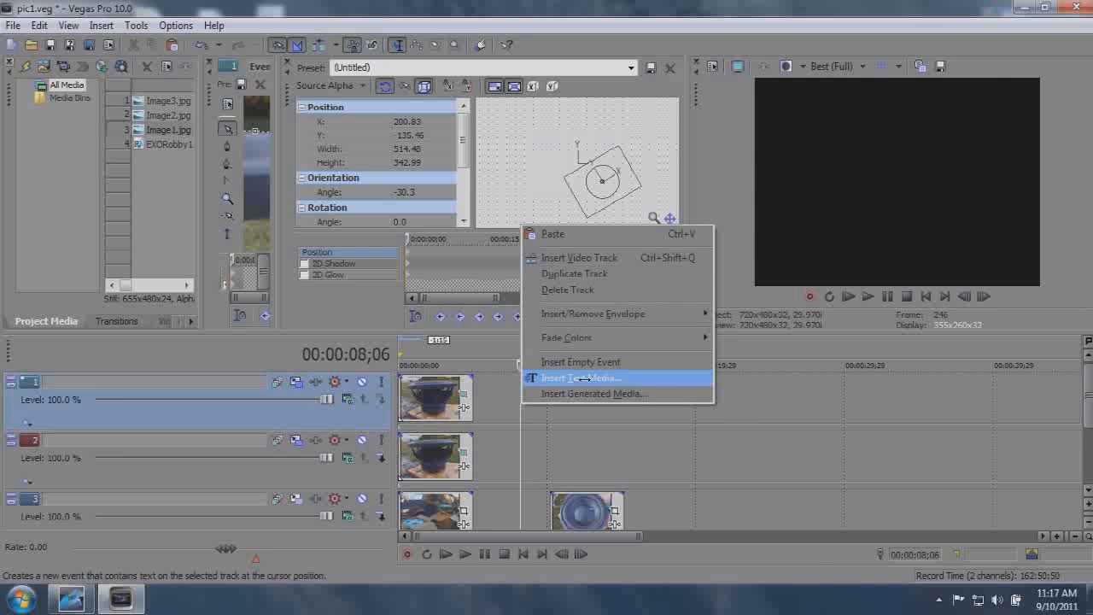
{"action": "left_click", "coordinate": [493, 394]}
{"action": "right_click", "coordinate": [494, 390]}
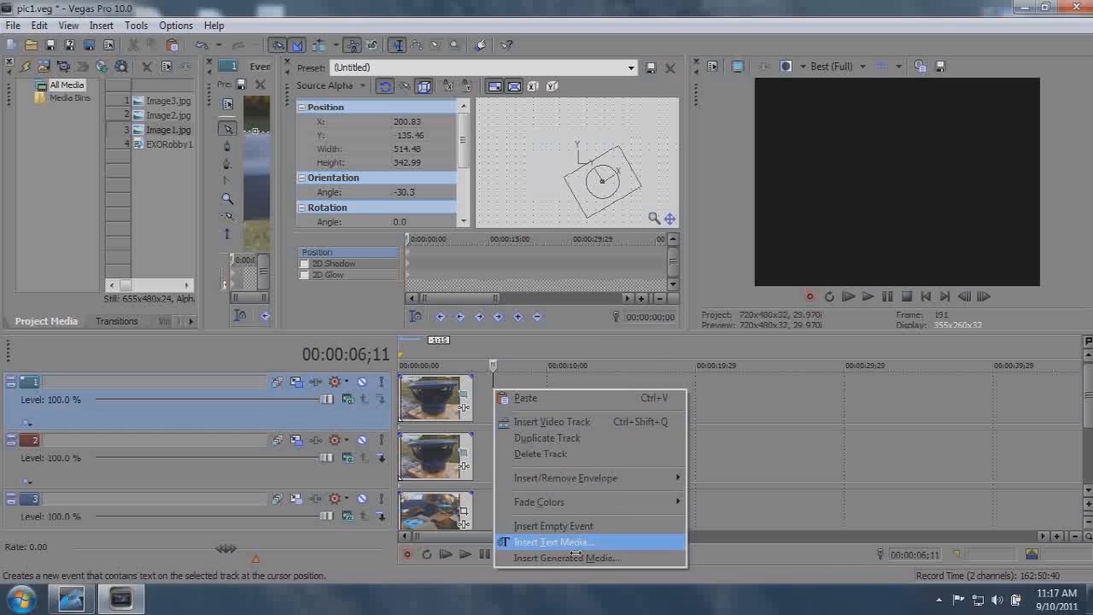
{"action": "left_click", "coordinate": [546, 525]}
Step: Add a new video track above the others and move the empty event to its start, over the layered images
{"action": "right_click", "coordinate": [637, 395]}
{"action": "left_click", "coordinate": [675, 426]}
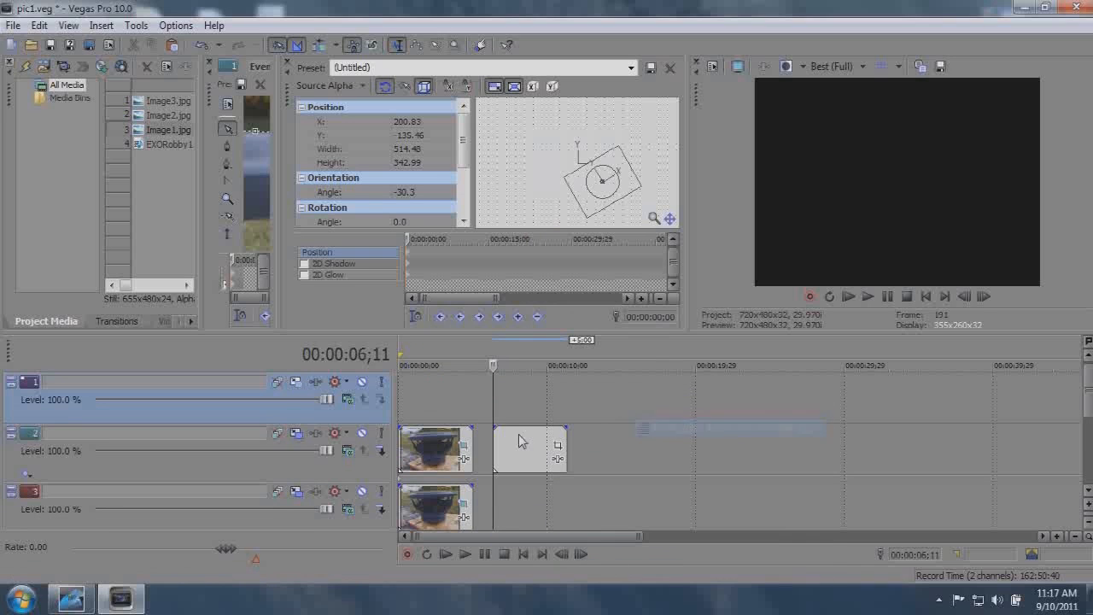
{"action": "left_click_drag", "start_coordinate": [519, 441], "coordinate": [427, 391]}
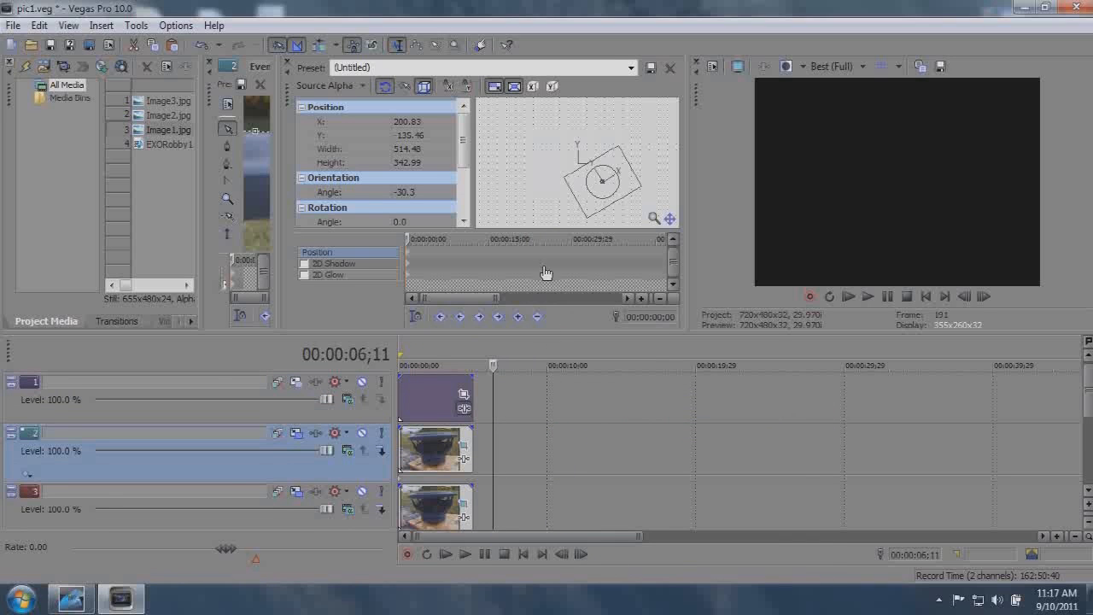
Step: Add the Sony Cookie Cutter and Sony Border effects to the empty event on track 1
{"action": "left_click", "coordinate": [463, 408]}
{"action": "double_click", "coordinate": [559, 236]}
{"action": "double_click", "coordinate": [352, 308]}
{"action": "left_click", "coordinate": [876, 159]}
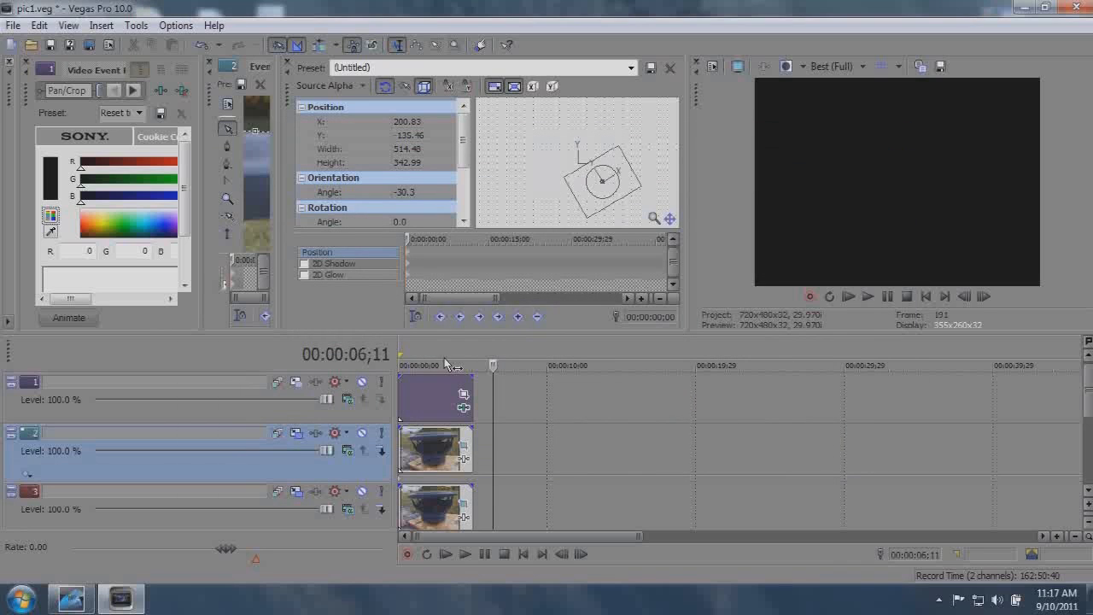
Step: Close the Track Motion and Event Pan/Crop windows and set the empty event's Cookie Cutter border to 0.19
{"action": "left_click", "coordinate": [287, 62]}
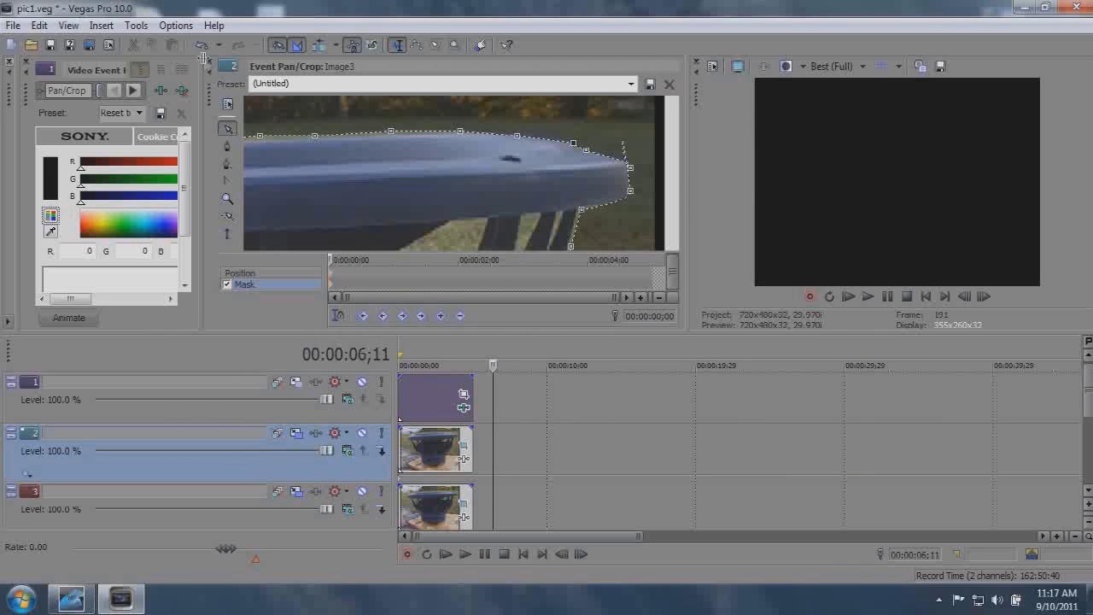
{"action": "left_click", "coordinate": [204, 57]}
{"action": "left_click", "coordinate": [427, 359]}
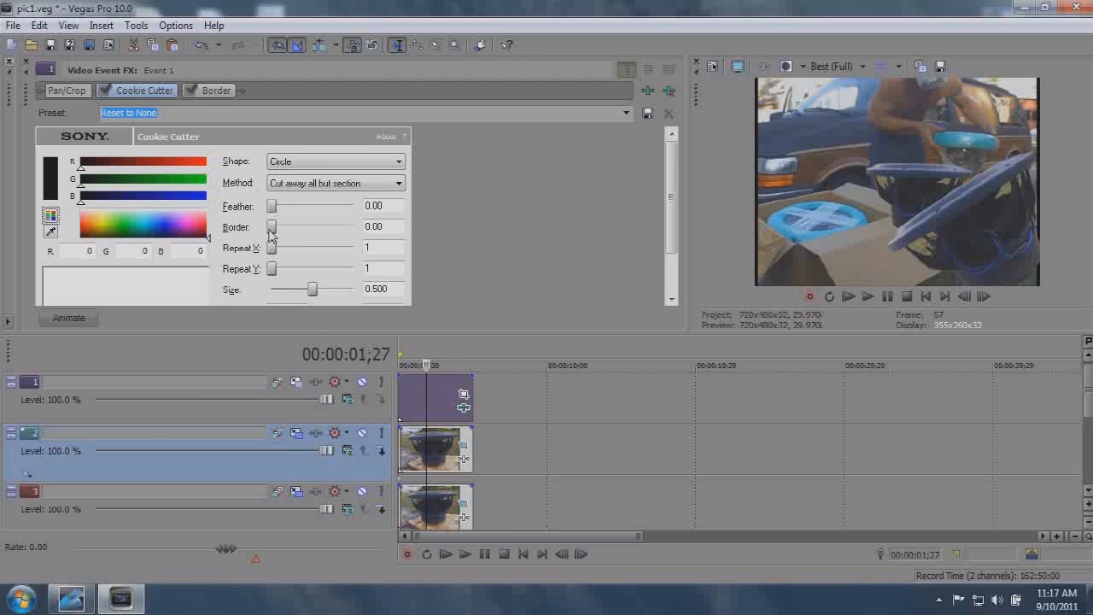
{"action": "left_click_drag", "start_coordinate": [272, 227], "coordinate": [287, 231]}
Step: Try blue and brown (107, 71, 0) for the Border effect's colour and white for the Cookie Cutter's colour
{"action": "left_click", "coordinate": [216, 91]}
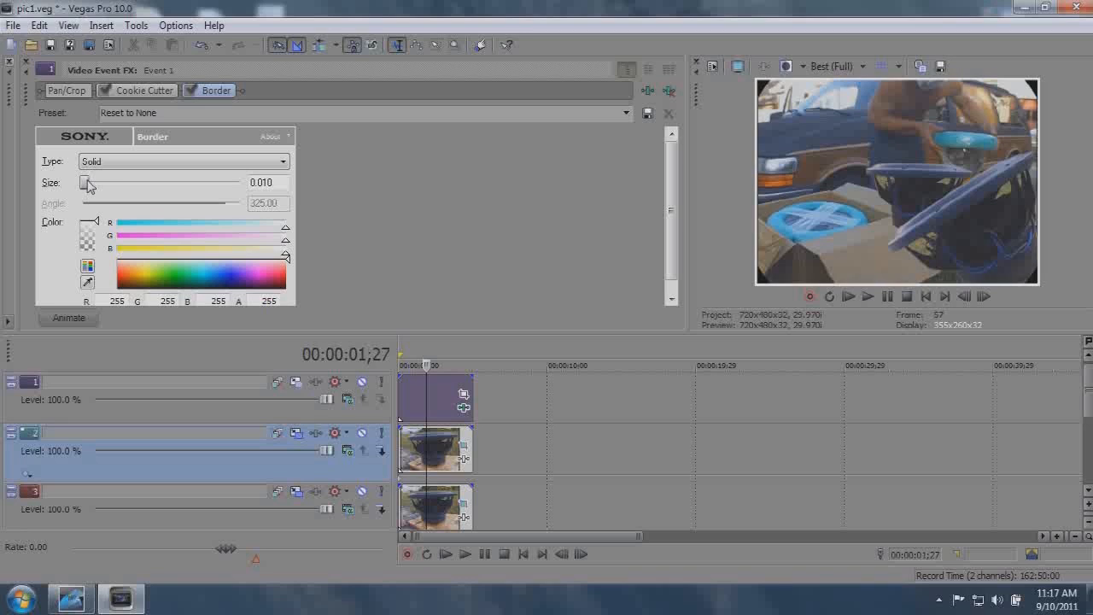
{"action": "left_click", "coordinate": [230, 276]}
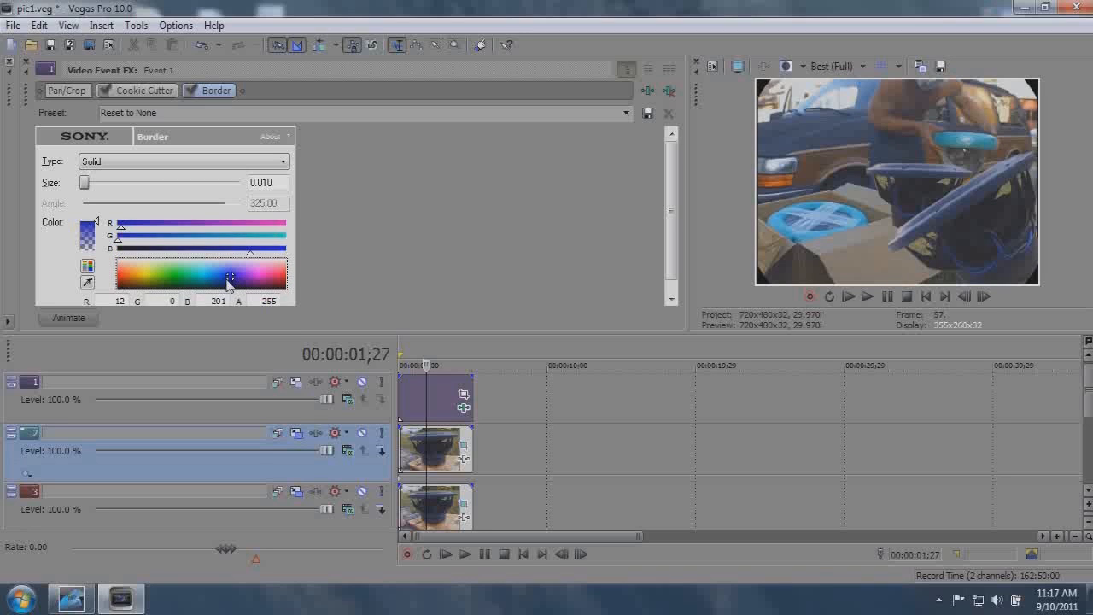
{"action": "left_click", "coordinate": [226, 280]}
{"action": "left_click_drag", "start_coordinate": [225, 279], "coordinate": [136, 281]}
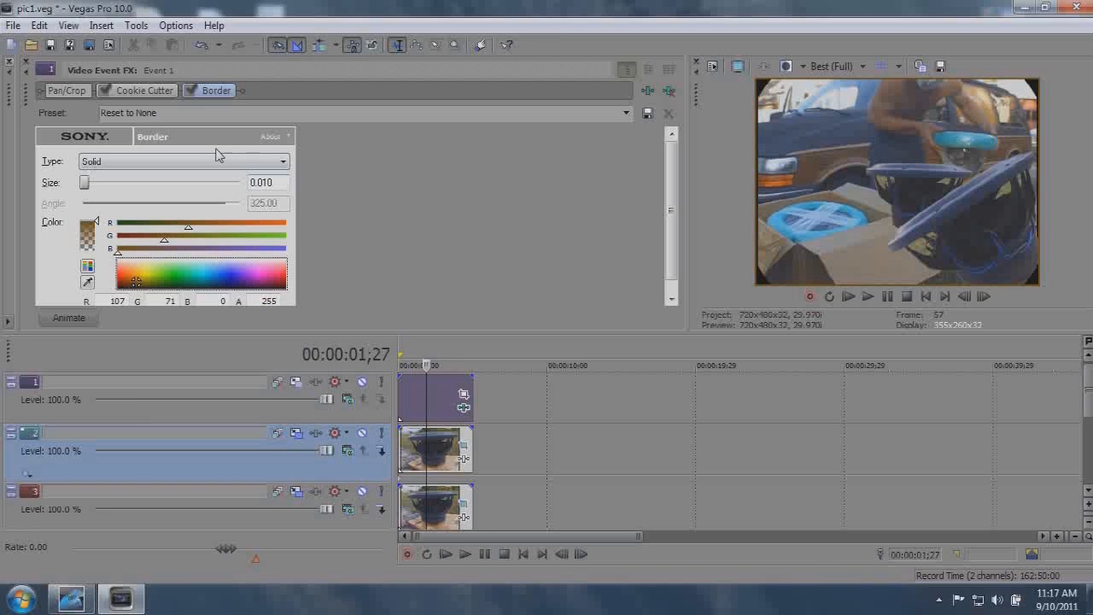
{"action": "left_click", "coordinate": [148, 92]}
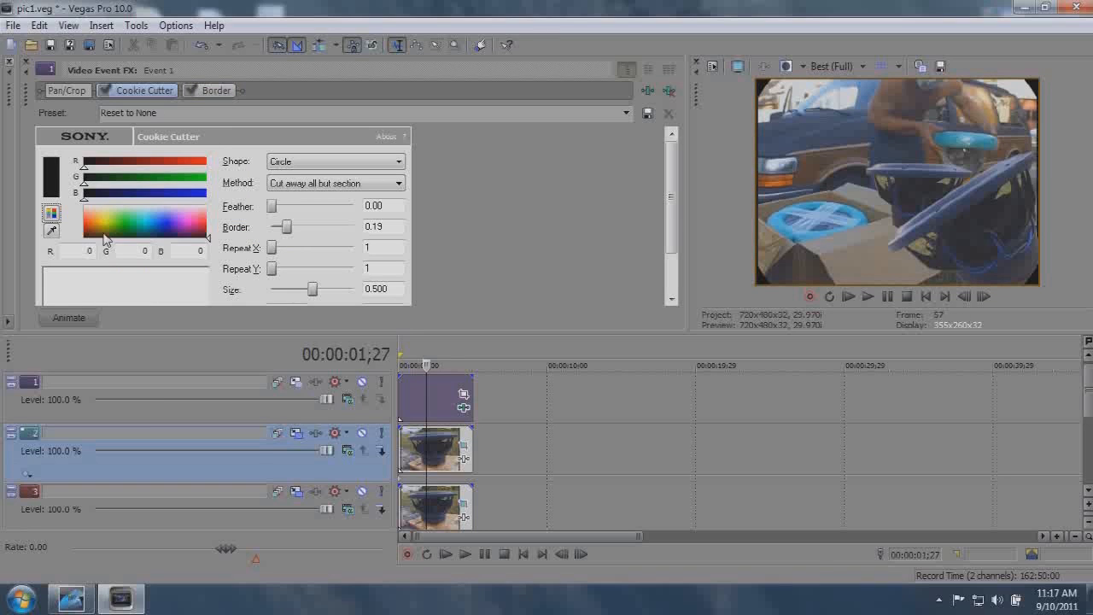
{"action": "left_click", "coordinate": [83, 209]}
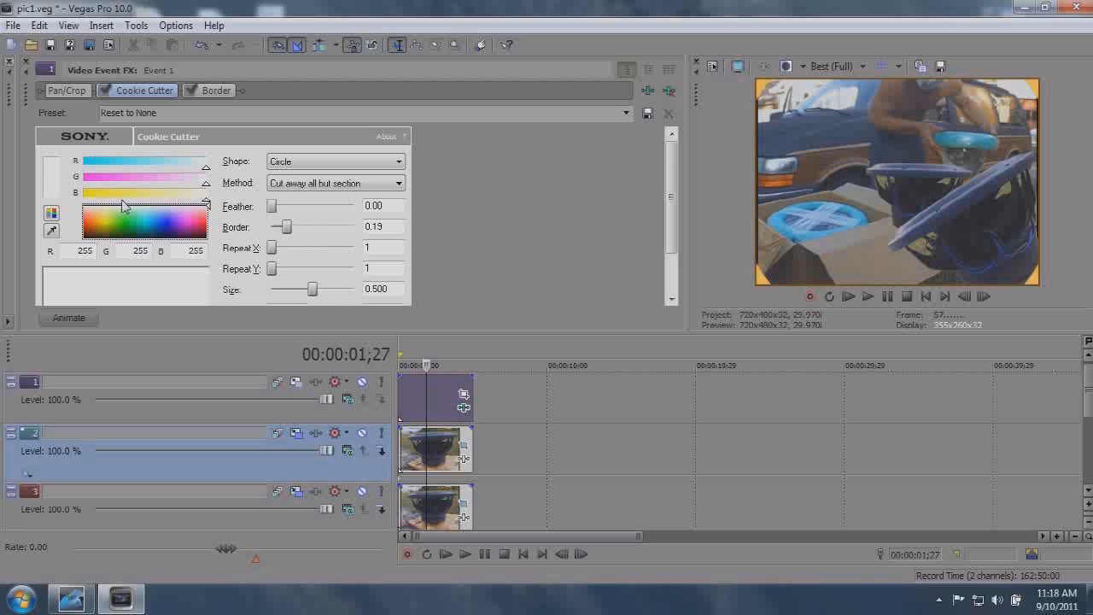
Step: Set the Border effect to black with size 0.013 and the Cookie Cutter colour to green (0, 109, 47)
{"action": "left_click", "coordinate": [214, 91]}
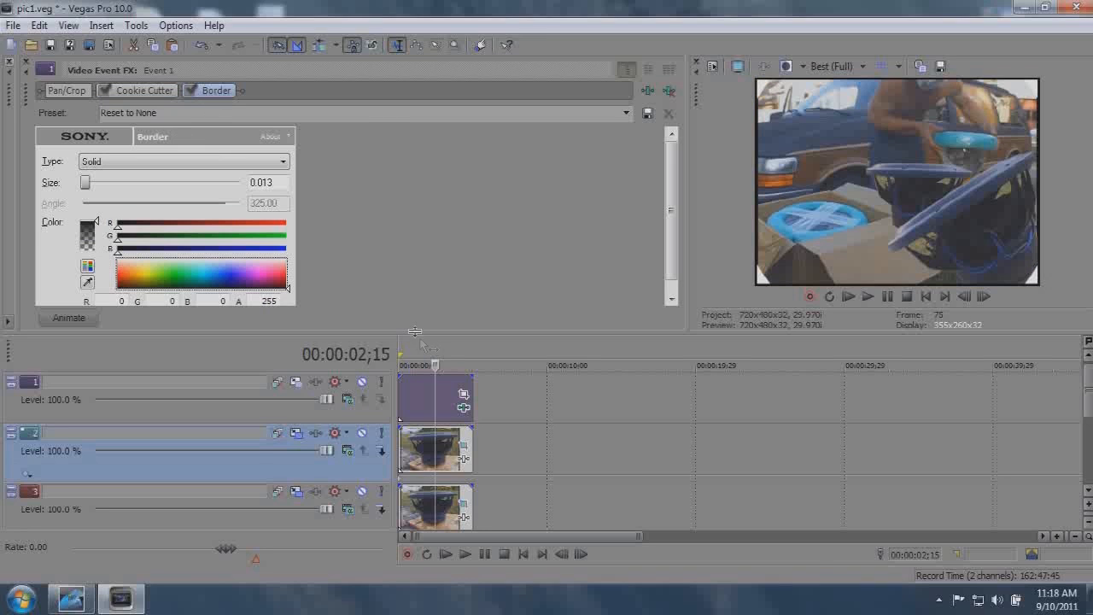
{"action": "left_click", "coordinate": [141, 91]}
{"action": "left_click", "coordinate": [134, 231]}
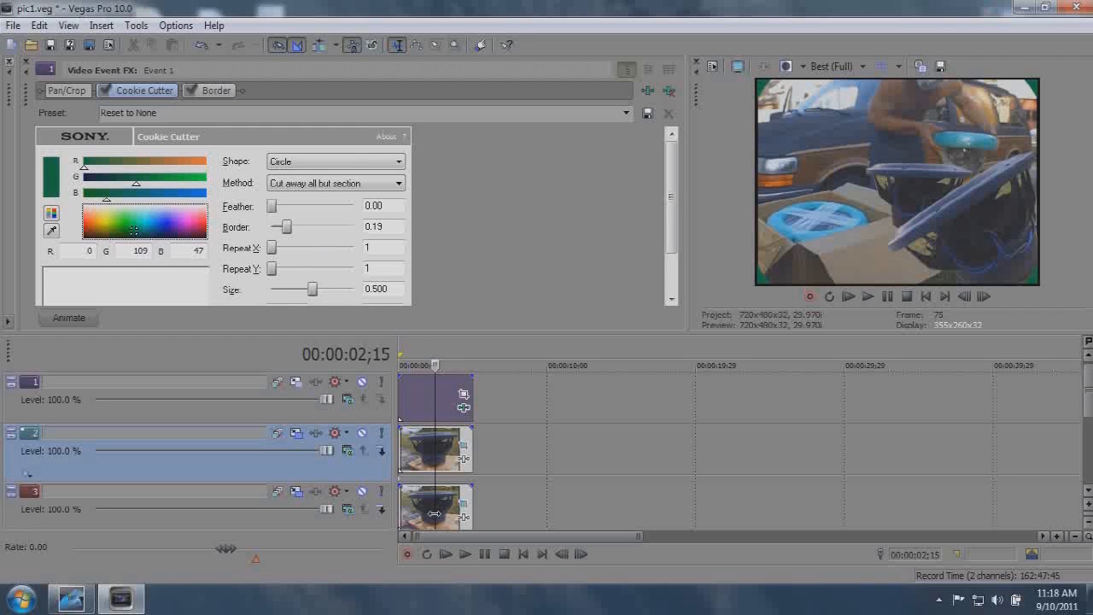
Step: Add the Sony Color Corrector and Sony Gradient Map effects to the background image on track 4
{"action": "scroll", "coordinate": [1081, 384], "scroll_direction": "down", "scroll_amount": 3}
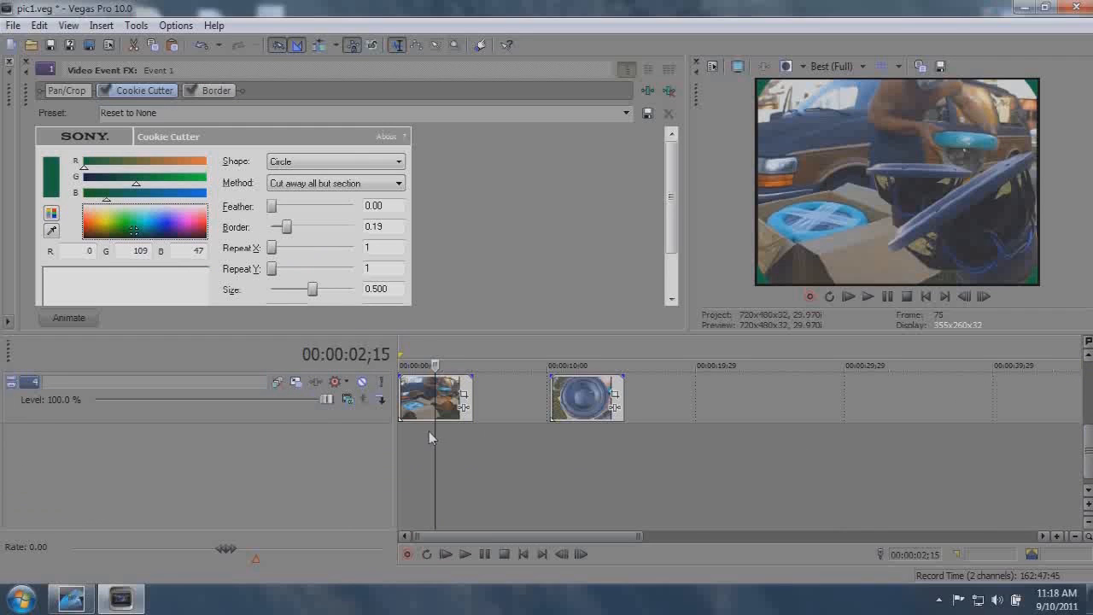
{"action": "left_click", "coordinate": [464, 407]}
{"action": "double_click", "coordinate": [378, 413]}
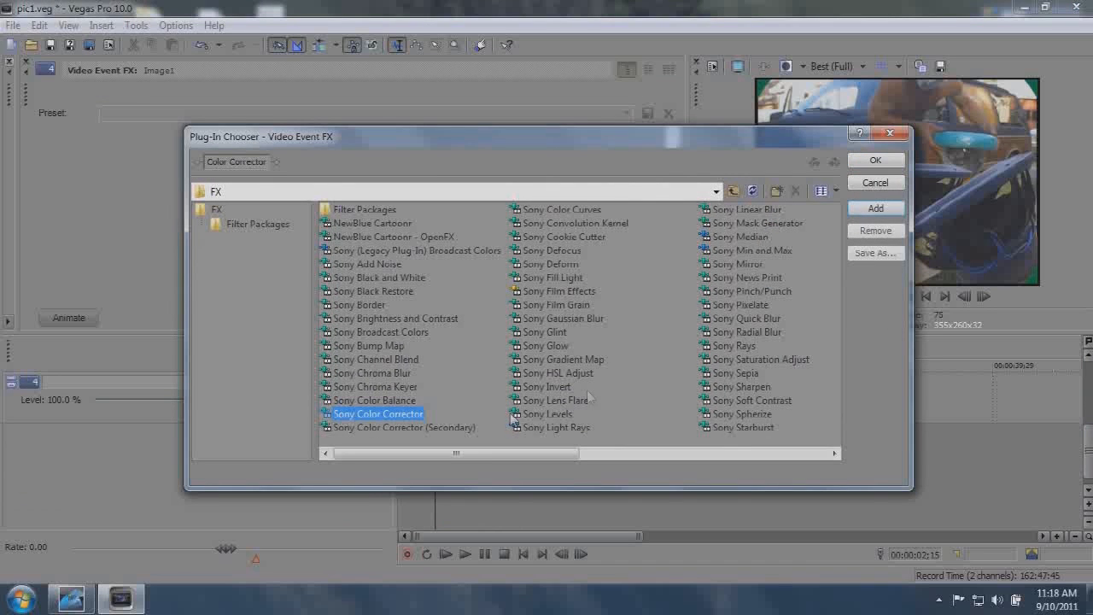
{"action": "double_click", "coordinate": [564, 359]}
{"action": "left_click", "coordinate": [876, 161]}
Step: Reduce the background image's Gradient Map amount to 0.1960 in Blend mode
{"action": "left_click", "coordinate": [227, 90]}
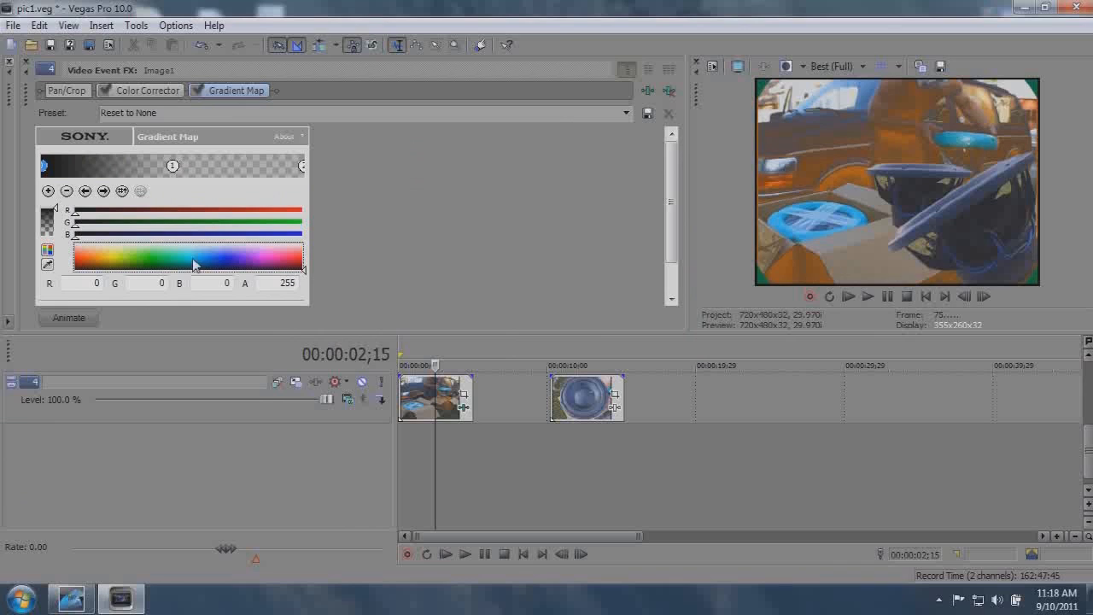
{"action": "scroll", "coordinate": [658, 177], "scroll_direction": "down", "scroll_amount": 2}
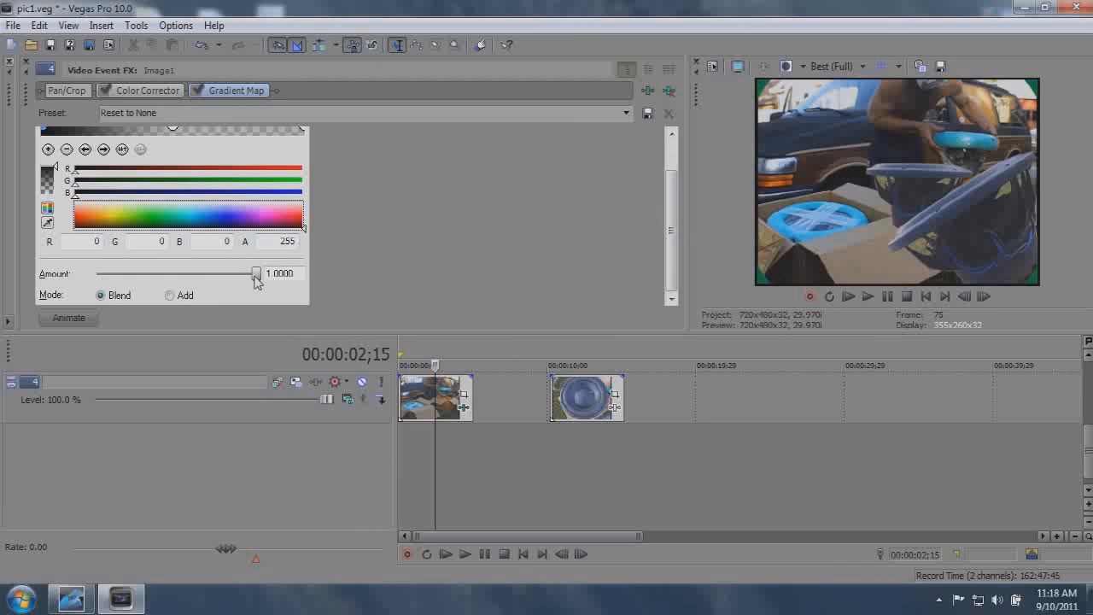
{"action": "left_click_drag", "start_coordinate": [258, 273], "coordinate": [156, 275]}
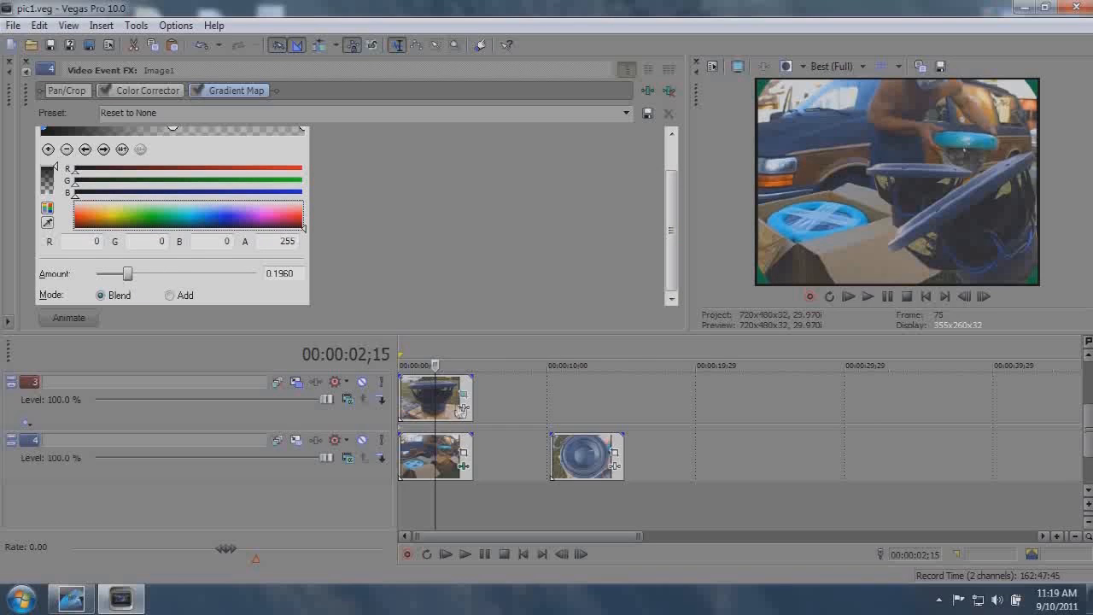
Step: Add the Sony Chroma Keyer effect to the subwoofer image on track 3
{"action": "left_click", "coordinate": [452, 397]}
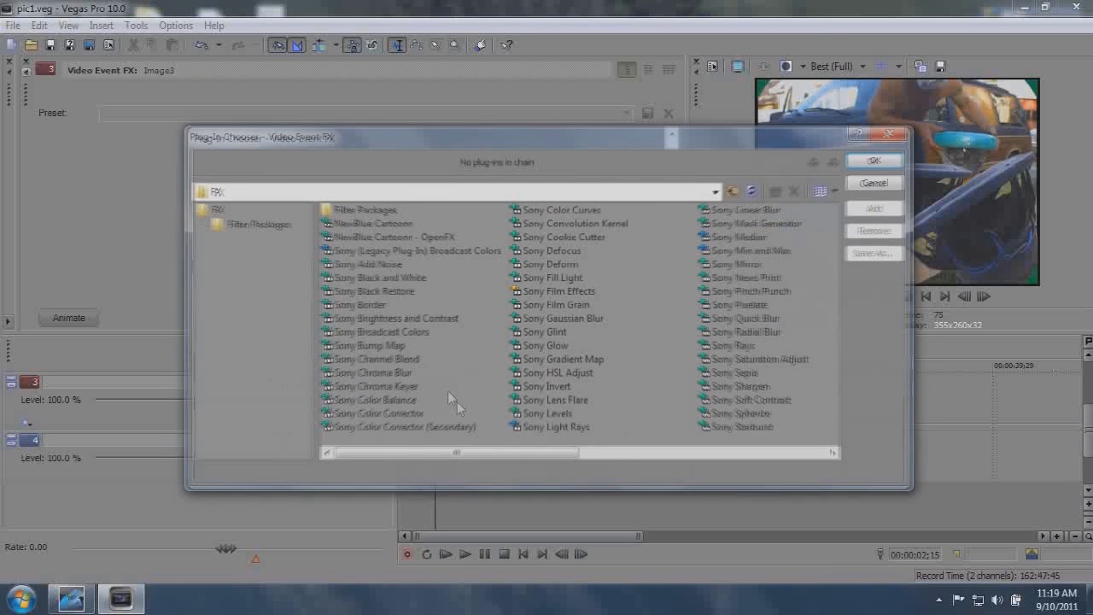
{"action": "double_click", "coordinate": [388, 385]}
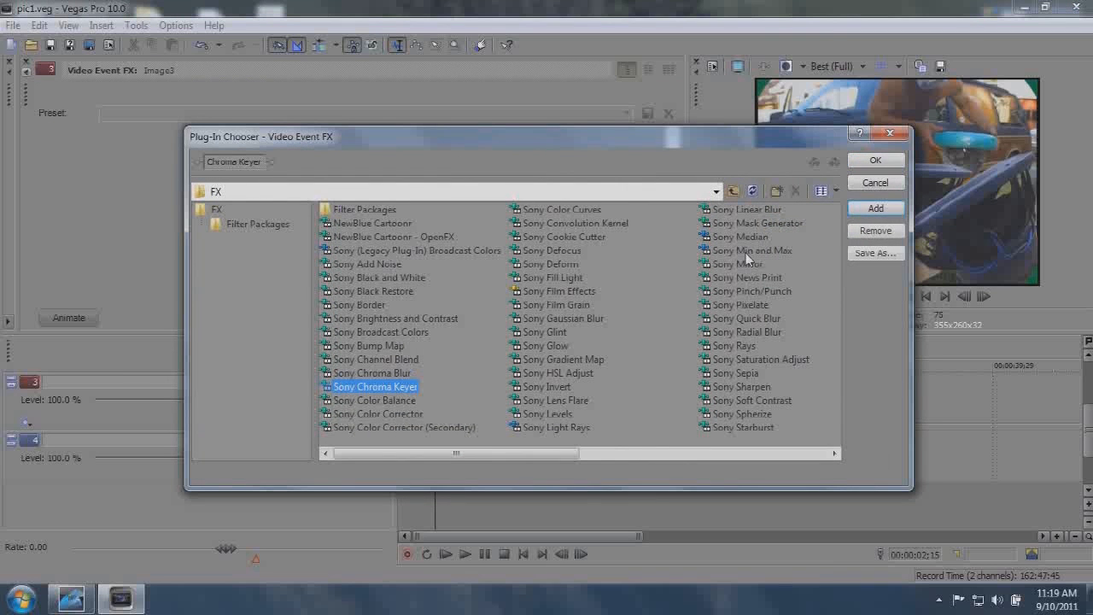
{"action": "left_click", "coordinate": [880, 163]}
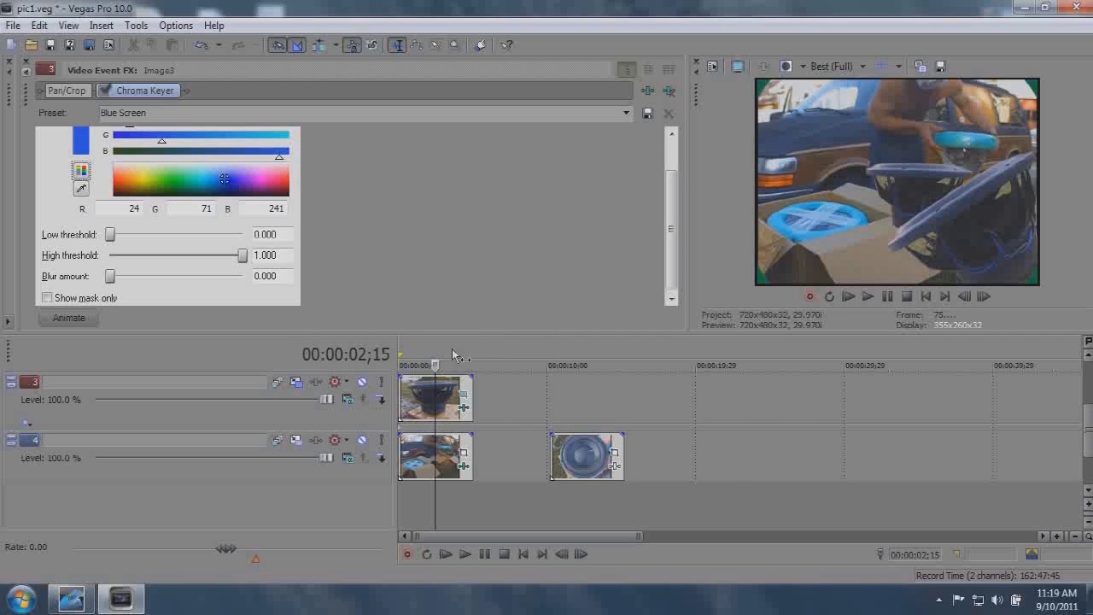
Step: Sample the Chroma Keyer colour (117, 123, 87) from the preview, keep the low threshold at 0 and lower the high threshold
{"action": "left_click", "coordinate": [82, 188]}
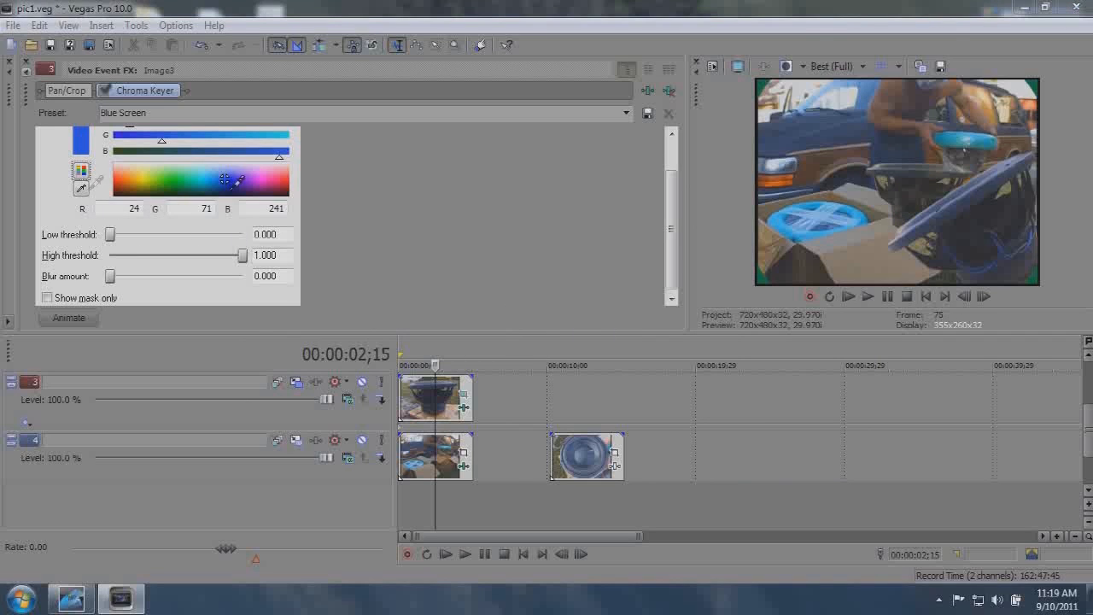
{"action": "left_click", "coordinate": [1013, 179]}
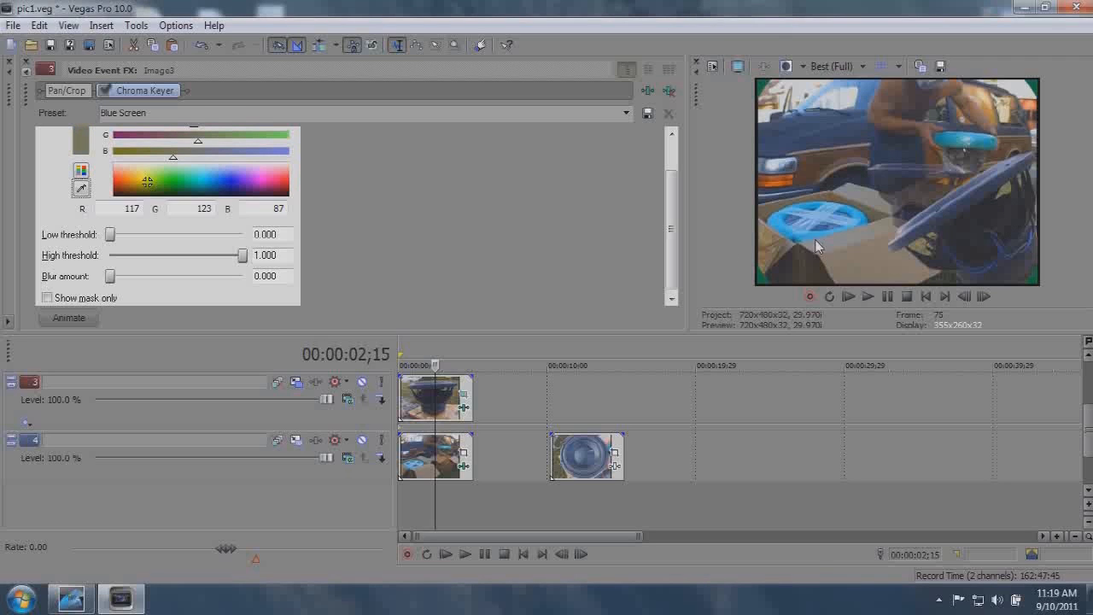
{"action": "mouse_move", "coordinate": [111, 235]}
{"action": "left_mouse_down"}
{"action": "mouse_move", "coordinate": [164, 239]}
{"action": "mouse_move", "coordinate": [95, 239]}
{"action": "left_mouse_up"}
{"action": "left_click_drag", "start_coordinate": [243, 256], "coordinate": [203, 258]}
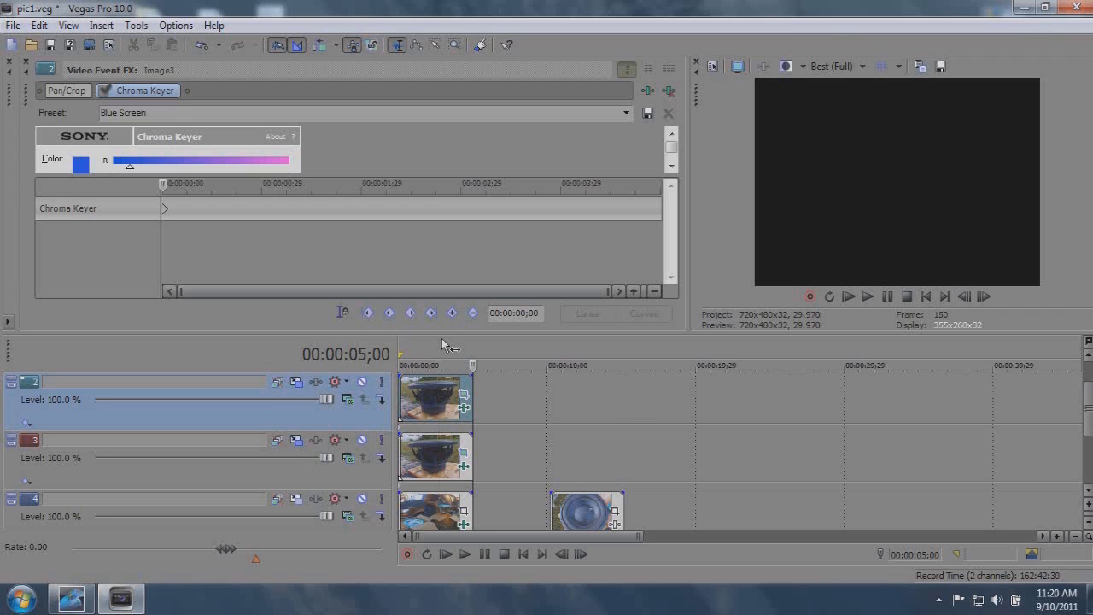
Step: Add the Sony Color Corrector effect after the Chroma Keyer on the track 2 subwoofer image
{"action": "left_click", "coordinate": [440, 355]}
{"action": "left_click", "coordinate": [26, 62]}
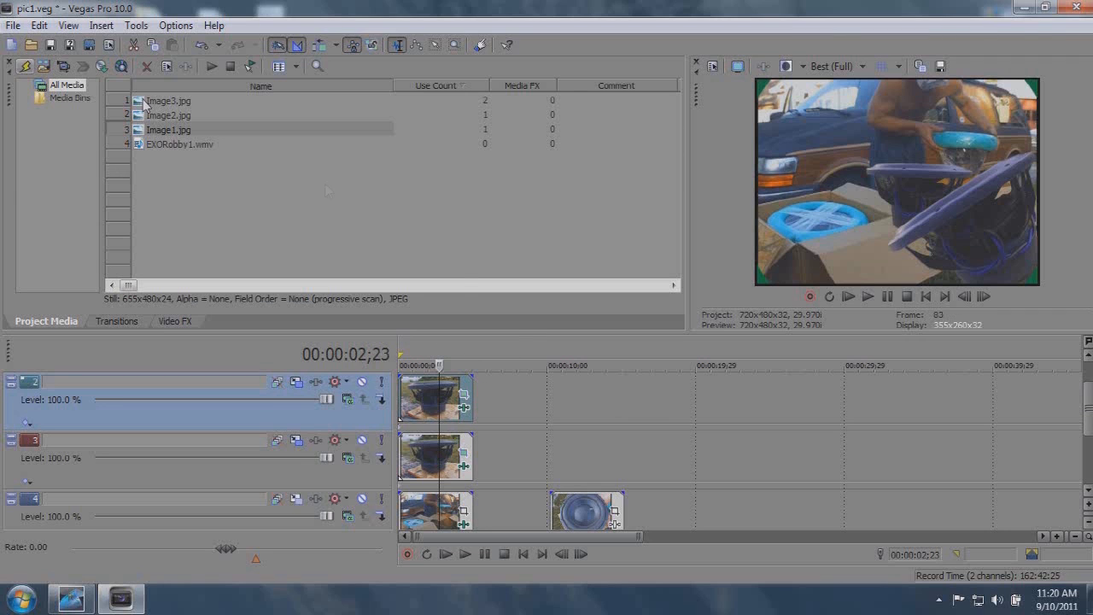
{"action": "left_click", "coordinate": [427, 357]}
{"action": "left_click", "coordinate": [465, 415]}
{"action": "left_click", "coordinate": [649, 90]}
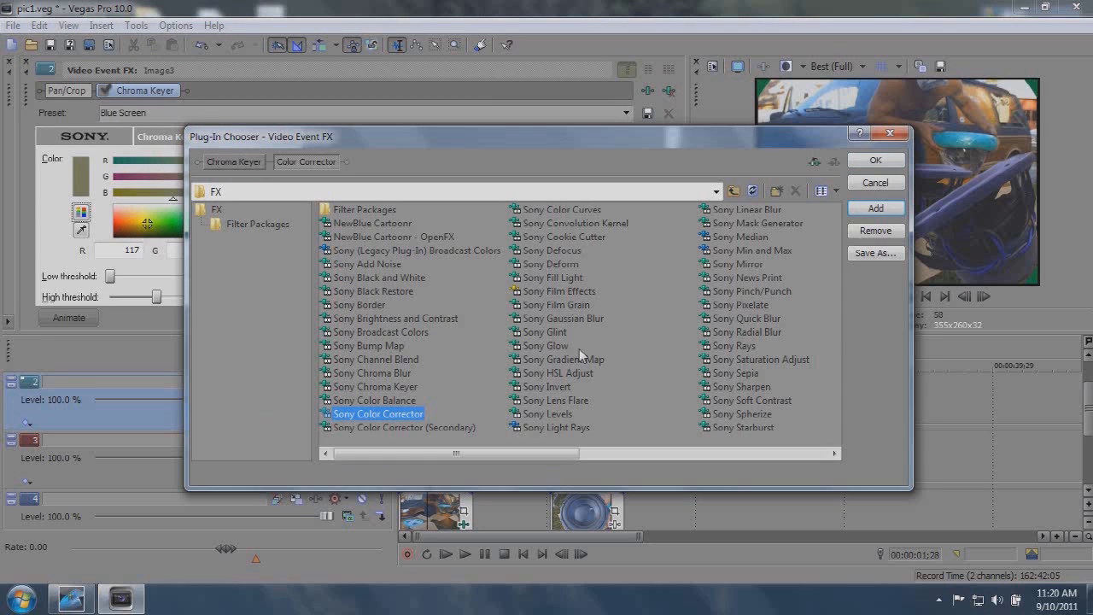
{"action": "left_click", "coordinate": [856, 162]}
Step: Raise the Color Corrector saturation of the track 2 subwoofer and save the project
{"action": "scroll", "coordinate": [128, 278], "scroll_direction": "down", "scroll_amount": 2}
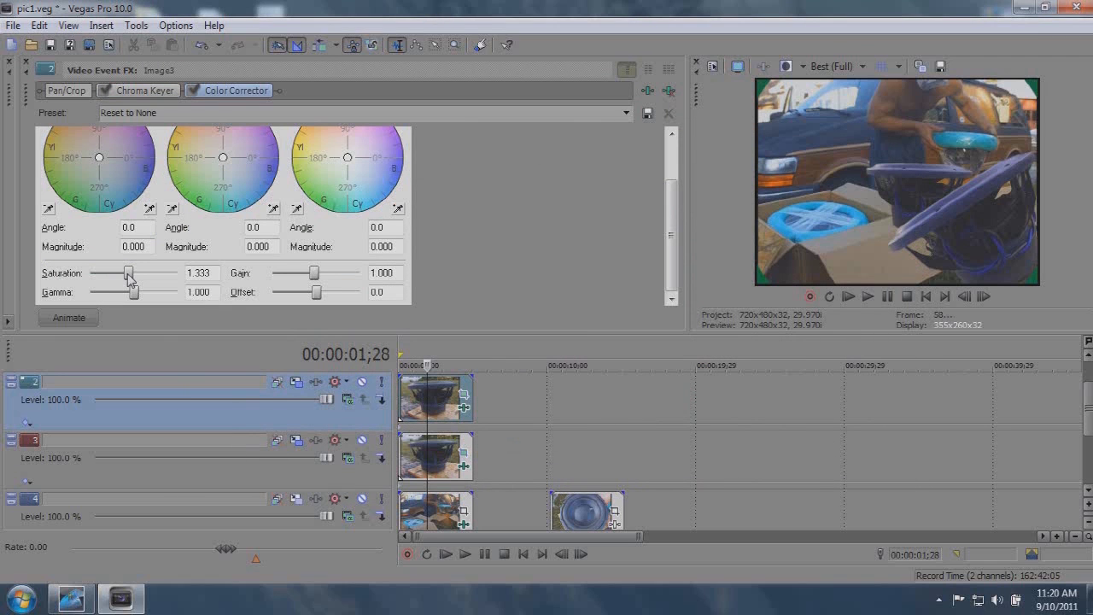
{"action": "left_click_drag", "start_coordinate": [128, 275], "coordinate": [151, 282]}
{"action": "left_click_drag", "start_coordinate": [150, 279], "coordinate": [141, 281]}
{"action": "left_click", "coordinate": [12, 26]}
{"action": "left_click", "coordinate": [23, 100]}
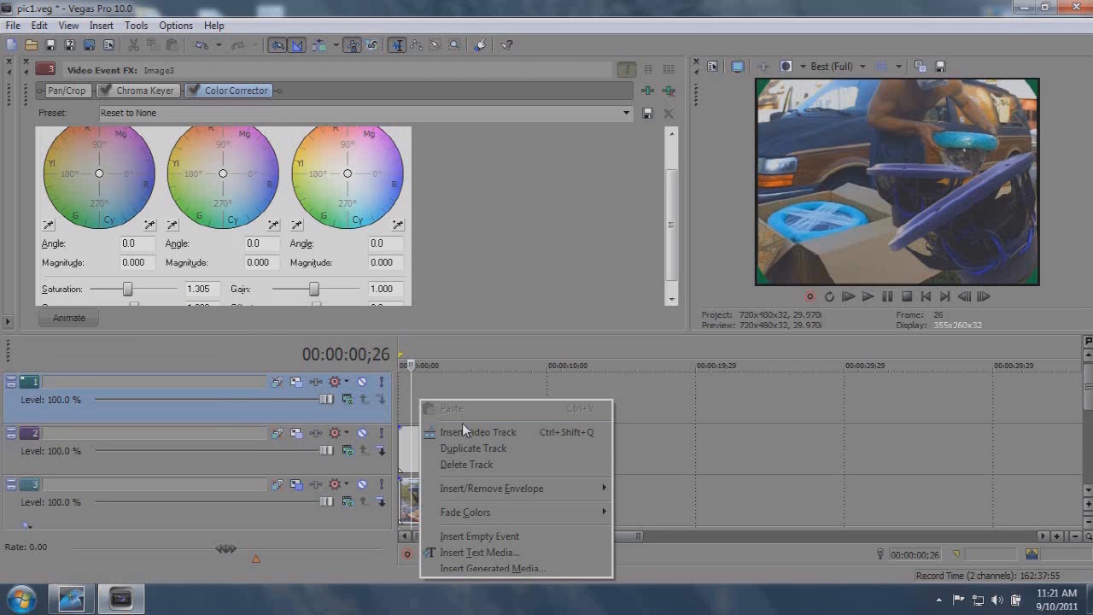
Step: Insert text media on the empty track 1 and replace its sample text with "TYPE"
{"action": "left_click", "coordinate": [484, 553]}
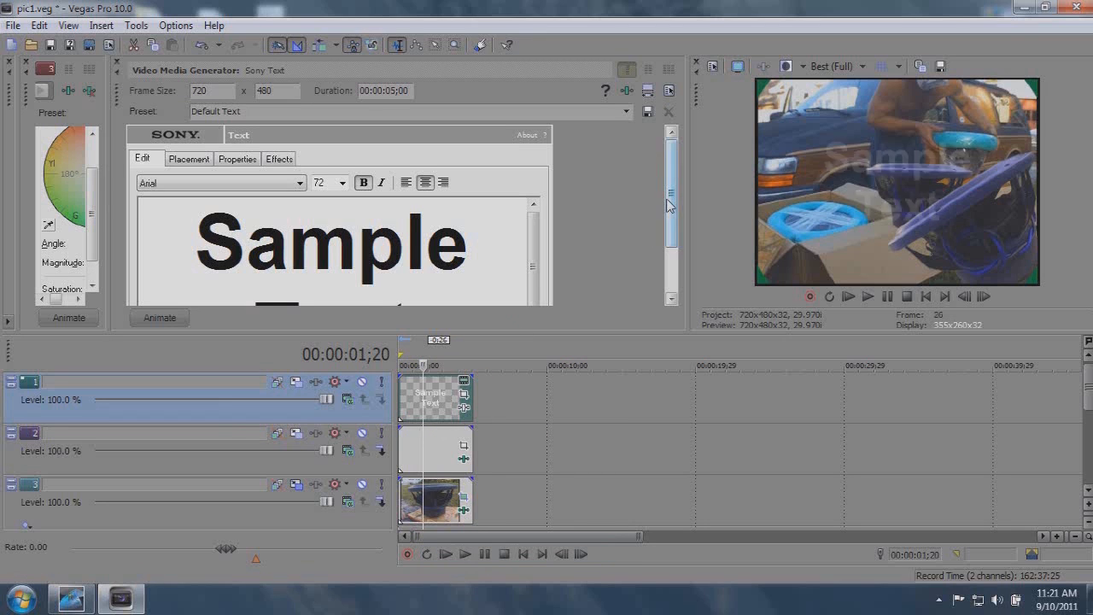
{"action": "left_click_drag", "start_coordinate": [669, 205], "coordinate": [660, 232]}
{"action": "left_click_drag", "start_coordinate": [431, 267], "coordinate": [153, 139]}
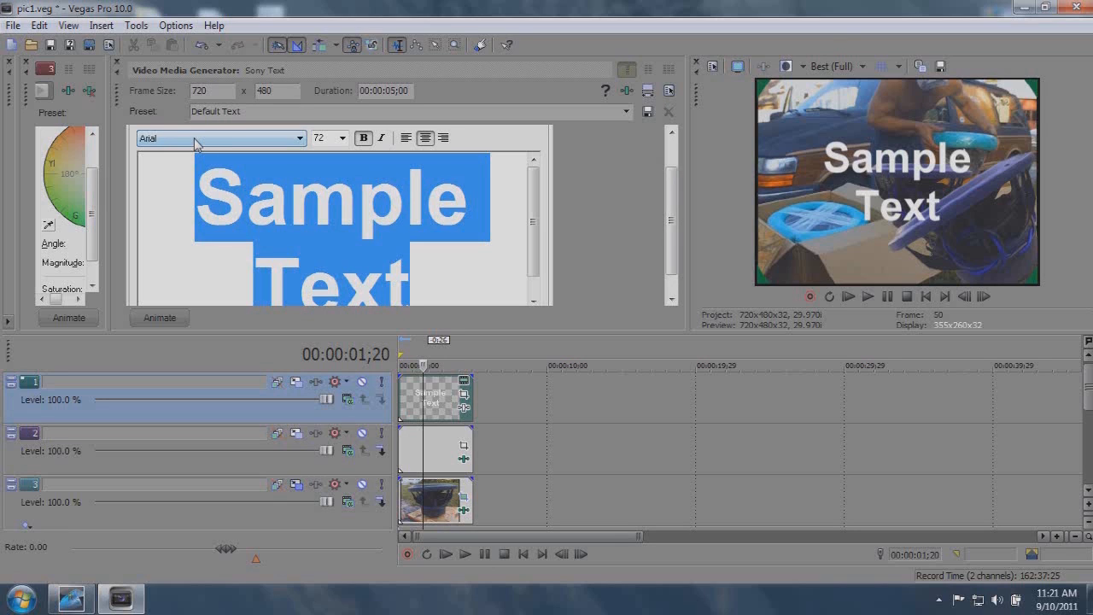
{"action": "type", "text": "Ty"}
{"action": "key", "text": "BackSpace"}
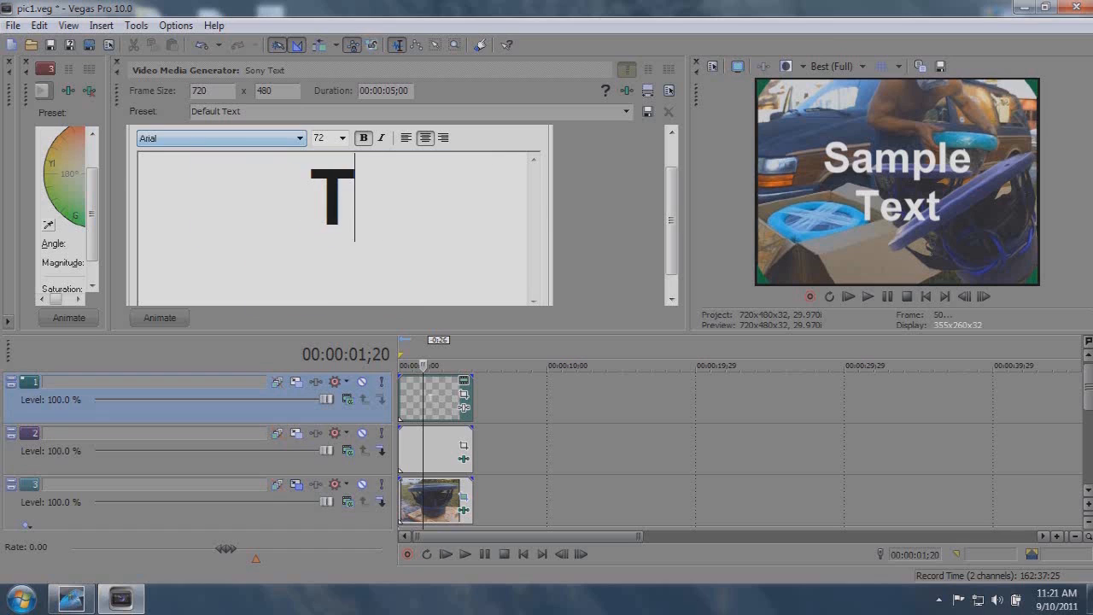
{"action": "type", "text": "YPE X"}
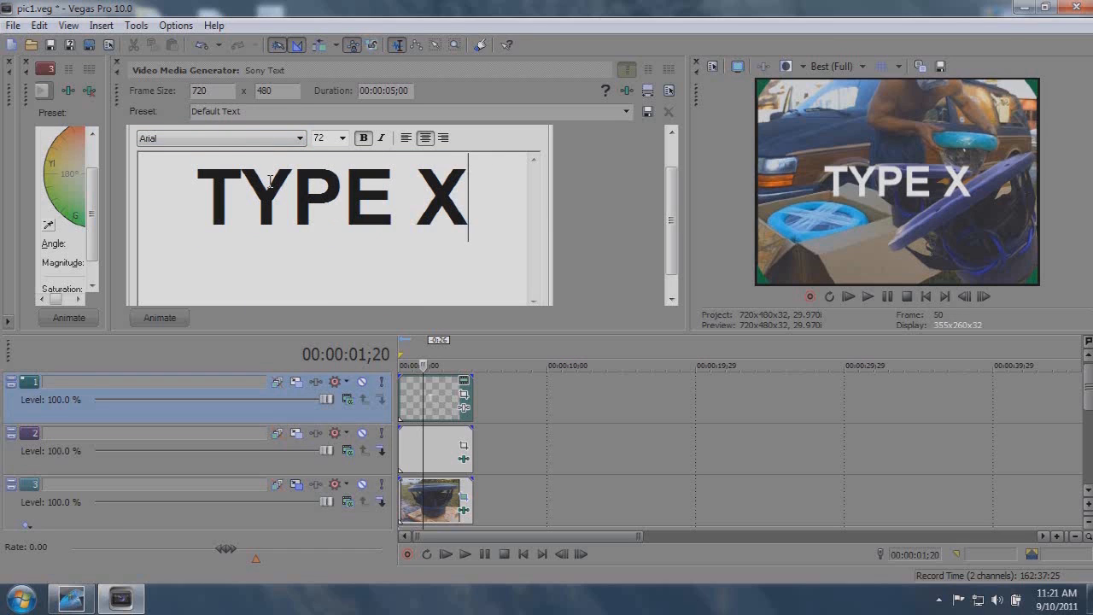
{"action": "key", "text": "shift+Left"}
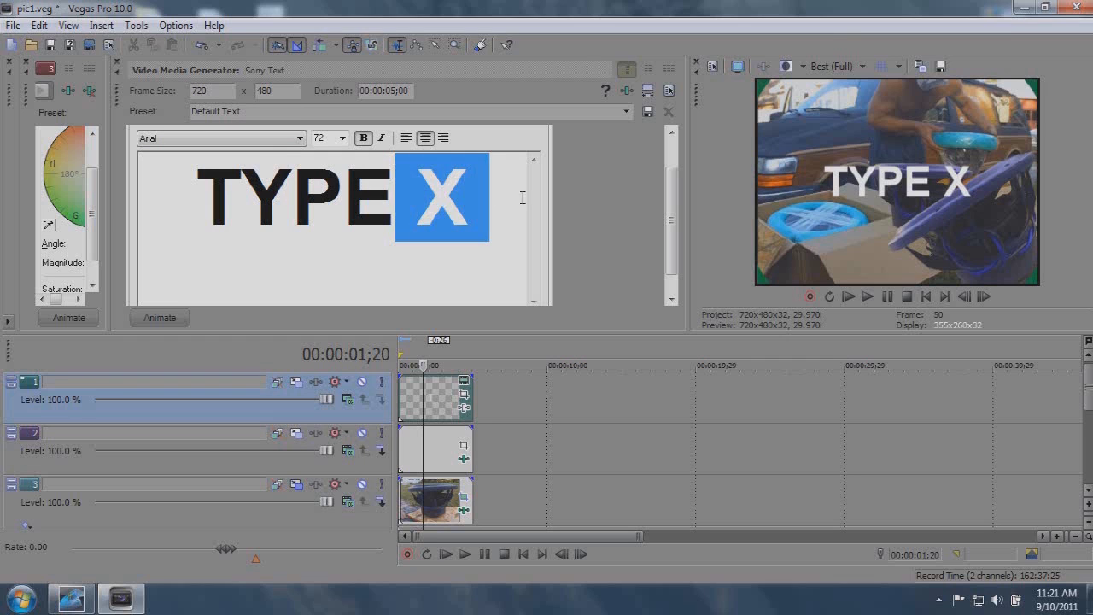
{"action": "key", "text": "BackSpace"}
{"action": "key", "text": "BackSpace"}
Step: Try out fonts for the whole TYPE text and set it to Sneakerhead BTN
{"action": "key", "text": "ctrl+a"}
{"action": "left_click", "coordinate": [299, 137]}
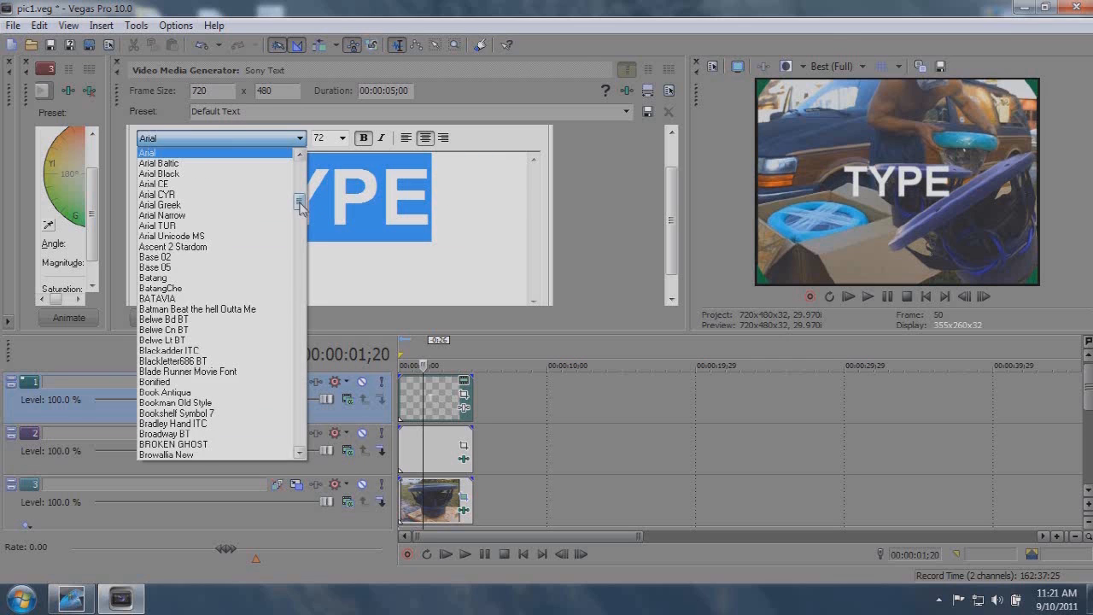
{"action": "left_click", "coordinate": [201, 337]}
{"action": "key", "text": "Down"}
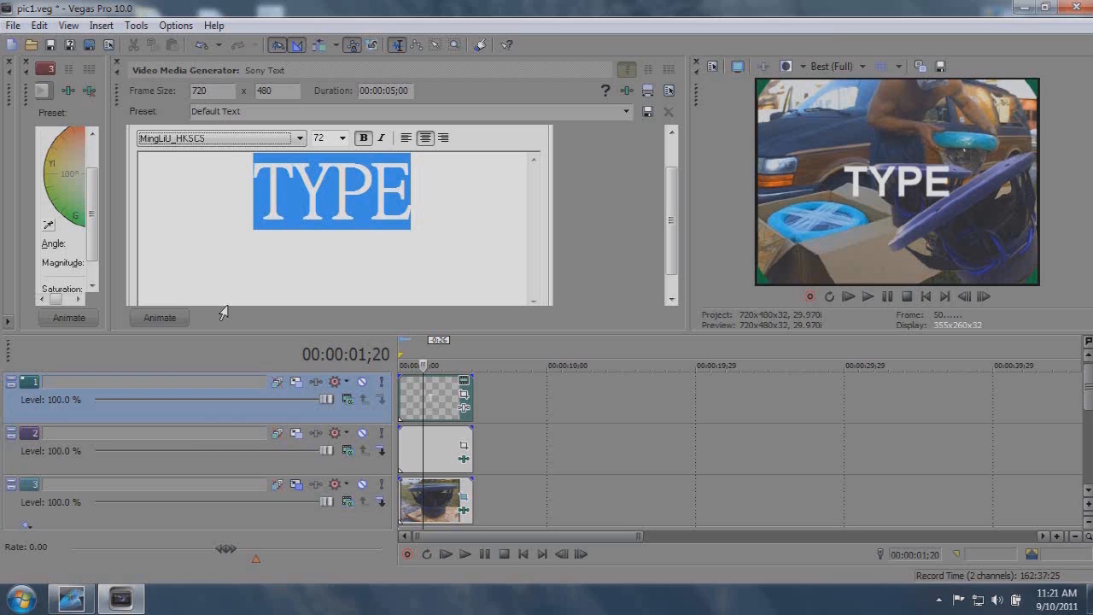
{"action": "key", "text": "Down"}
{"action": "key", "text": "Down"}
{"action": "key", "text": "Down"}
{"action": "key", "text": "Down"}
{"action": "key", "text": "Down"}
{"action": "key", "text": "Down"}
{"action": "key", "text": "Down"}
{"action": "key", "text": "Down"}
{"action": "key", "text": "Down"}
{"action": "key", "text": "Down"}
{"action": "key", "text": "Down"}
{"action": "key", "text": "Down"}
{"action": "key", "text": "Down"}
{"action": "key", "text": "Down"}
{"action": "key", "text": "Down"}
{"action": "key", "text": "Down"}
{"action": "key", "text": "Down"}
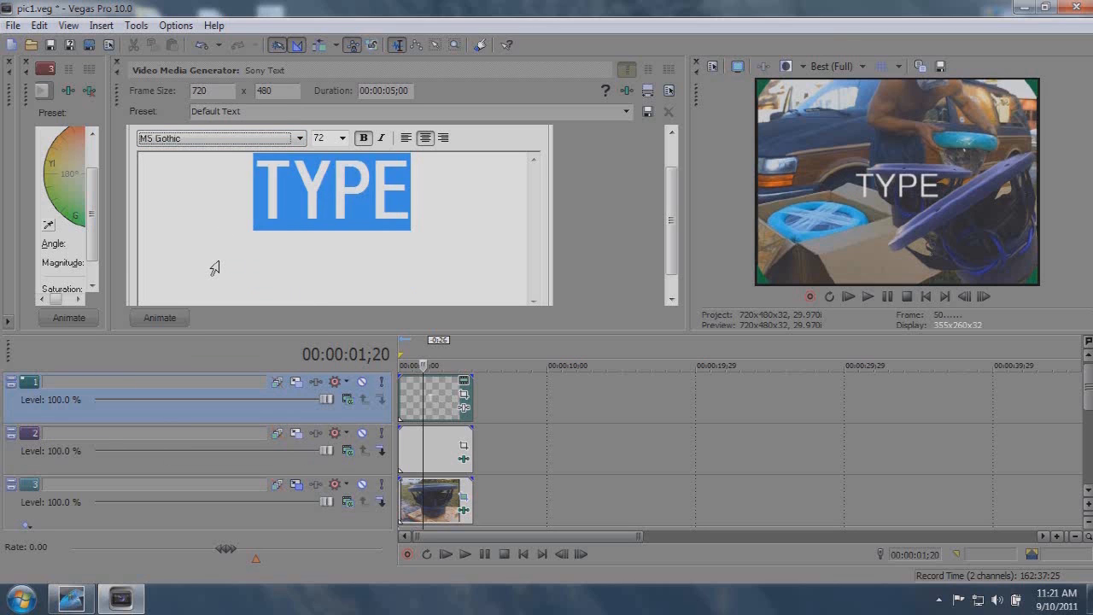
{"action": "key", "text": "Down"}
{"action": "key", "text": "Down"}
{"action": "key", "text": "Down"}
{"action": "key", "text": "Down"}
{"action": "key", "text": "Down"}
{"action": "key", "text": "Down"}
{"action": "key", "text": "Down"}
{"action": "key", "text": "Down"}
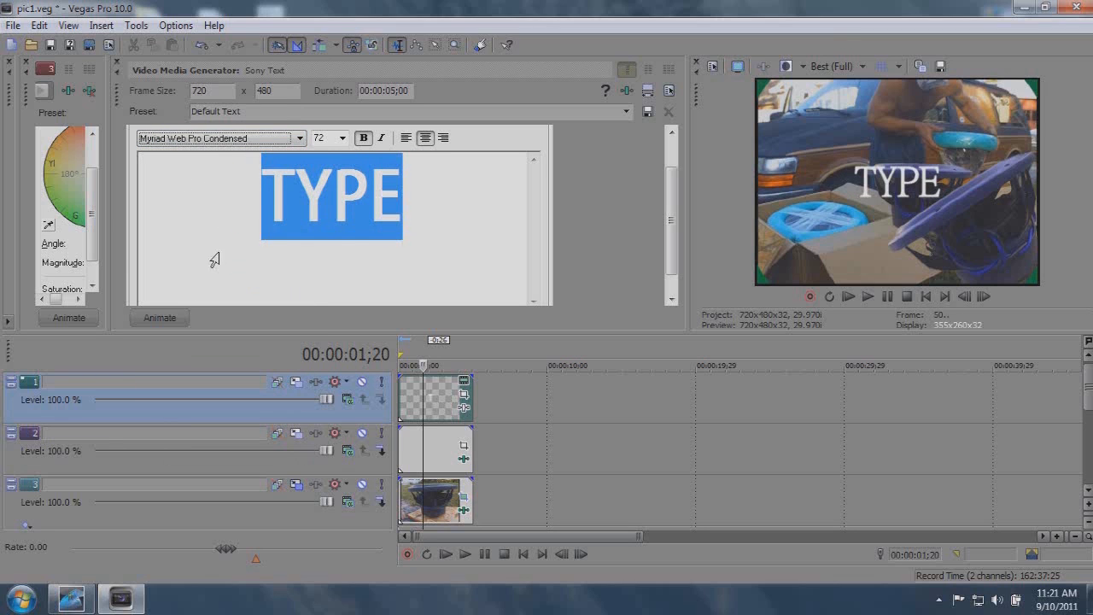
{"action": "key", "text": "Down"}
{"action": "key", "text": "Down"}
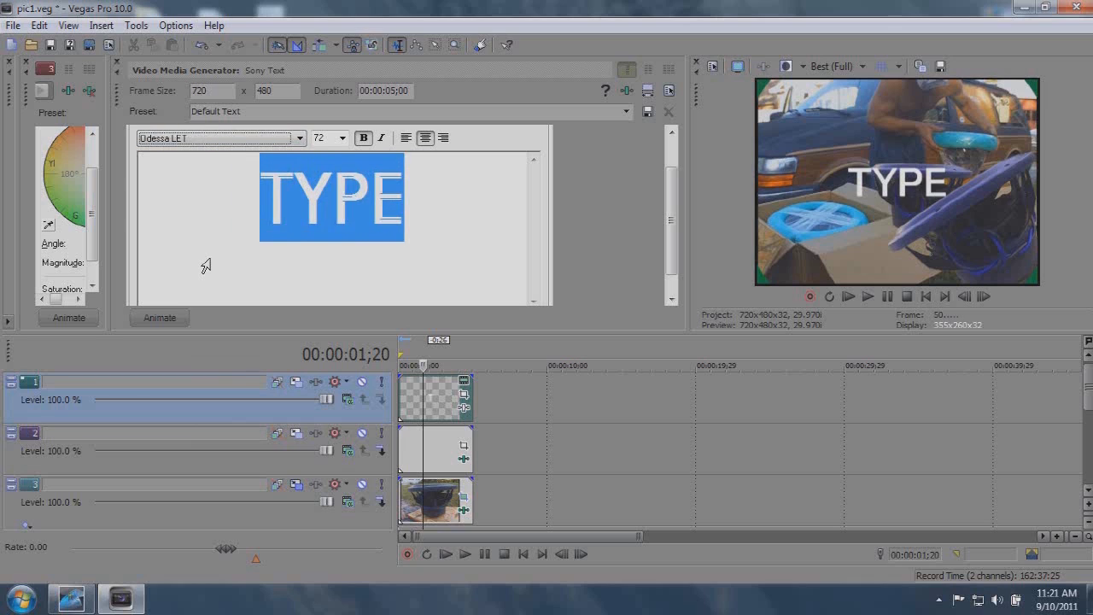
{"action": "key", "text": "Up"}
{"action": "key", "text": "Down"}
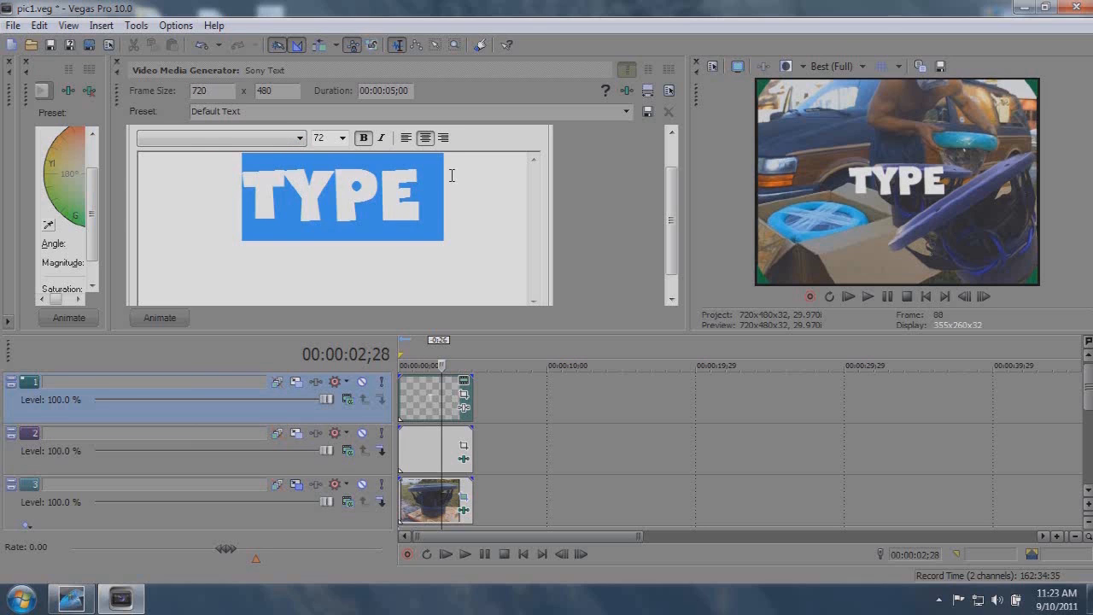
{"action": "left_click", "coordinate": [450, 178]}
{"action": "scroll", "coordinate": [679, 219], "scroll_direction": "up", "scroll_amount": 2}
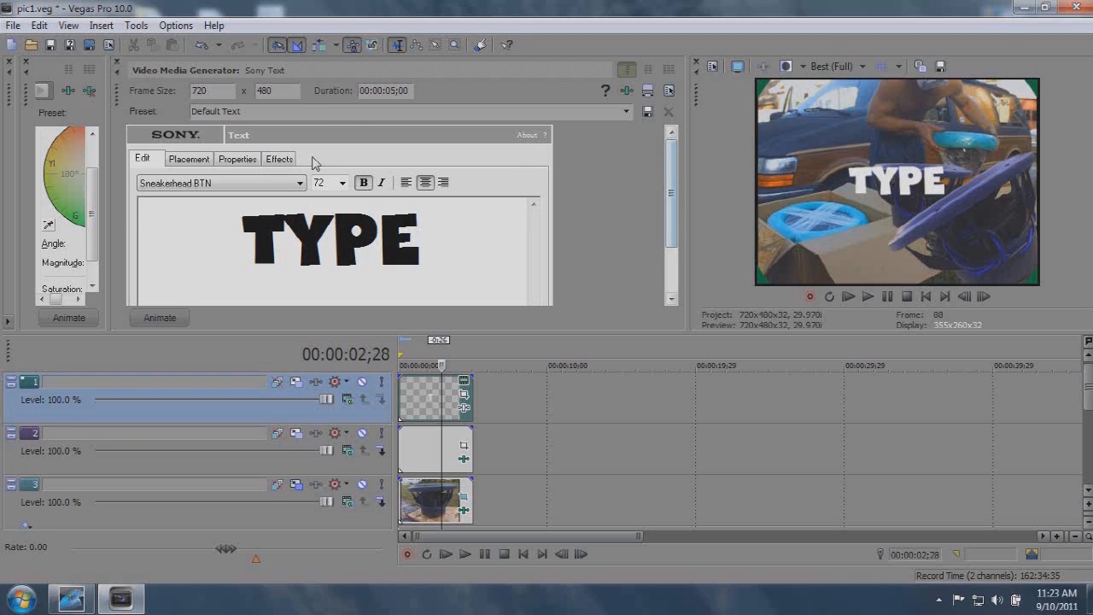
Step: Give the TYPE text a black outline with a width of 0.190 and enable its shadow
{"action": "left_click", "coordinate": [279, 158]}
{"action": "left_click", "coordinate": [316, 197]}
{"action": "left_click_drag", "start_coordinate": [355, 262], "coordinate": [323, 322]}
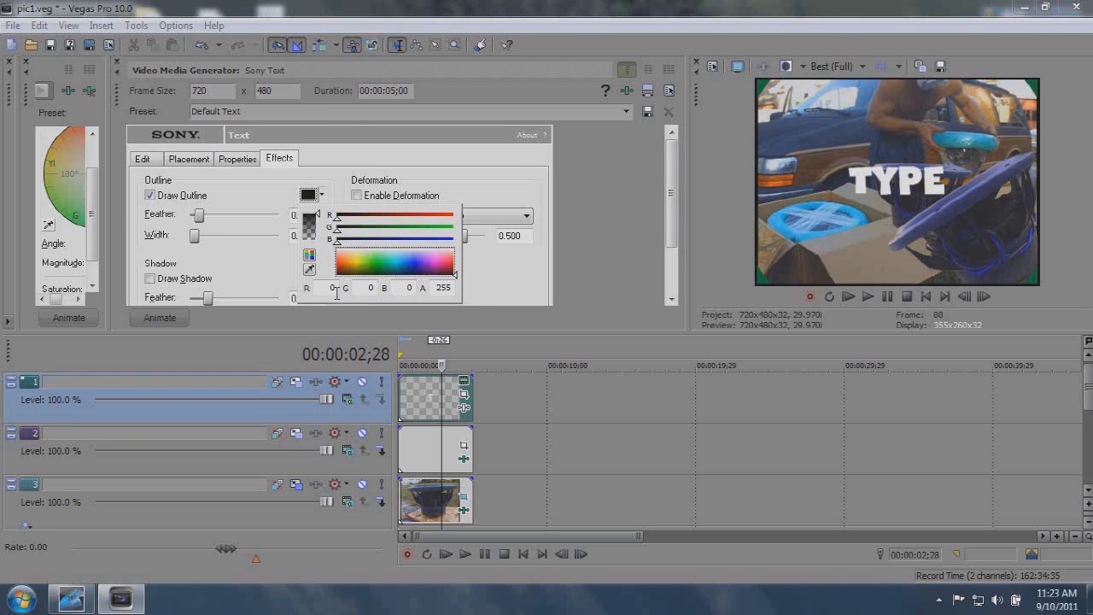
{"action": "left_click", "coordinate": [197, 242]}
{"action": "left_click_drag", "start_coordinate": [196, 241], "coordinate": [207, 242]}
{"action": "left_click", "coordinate": [150, 278]}
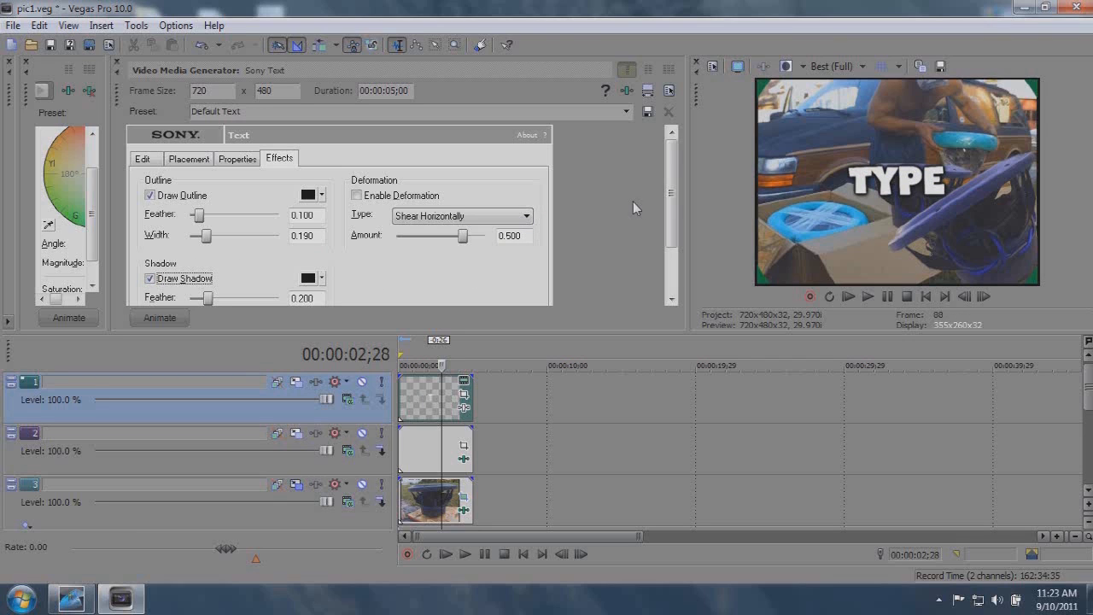
Step: Increase the TYPE text's font size slightly and place it free form at about X -0.477, Y -0.203
{"action": "left_click", "coordinate": [189, 159]}
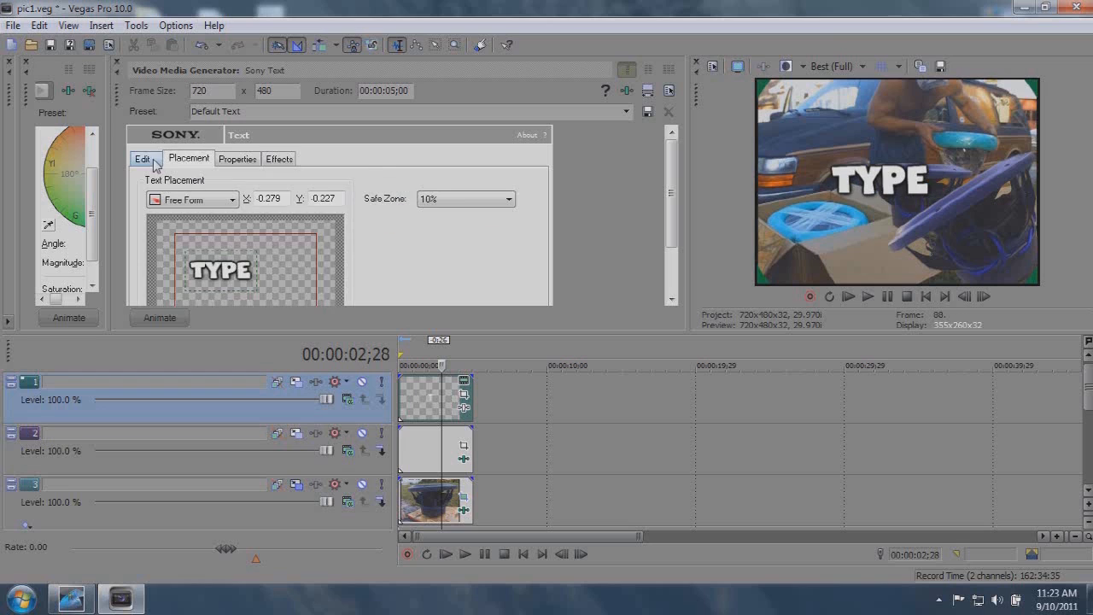
{"action": "left_click", "coordinate": [143, 158]}
{"action": "left_click", "coordinate": [323, 183]}
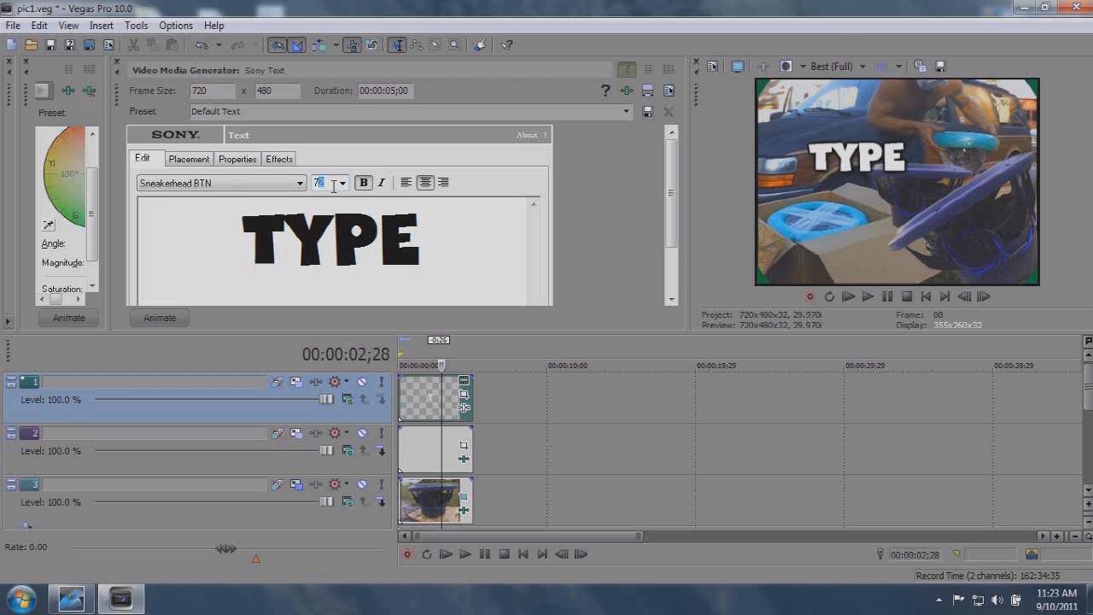
{"action": "left_click", "coordinate": [189, 158]}
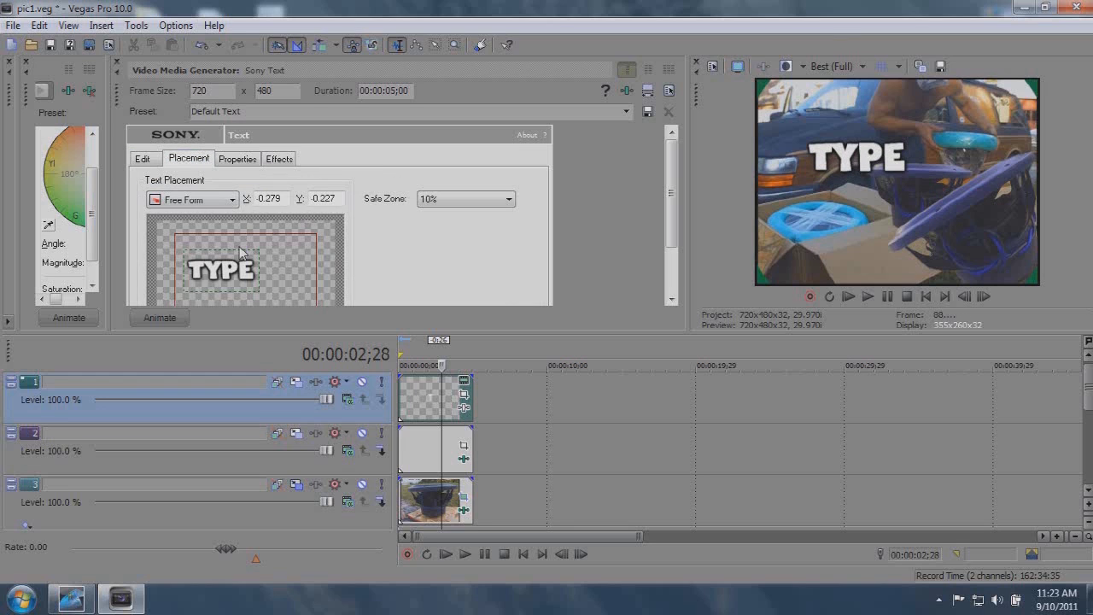
{"action": "left_click_drag", "start_coordinate": [237, 256], "coordinate": [218, 273]}
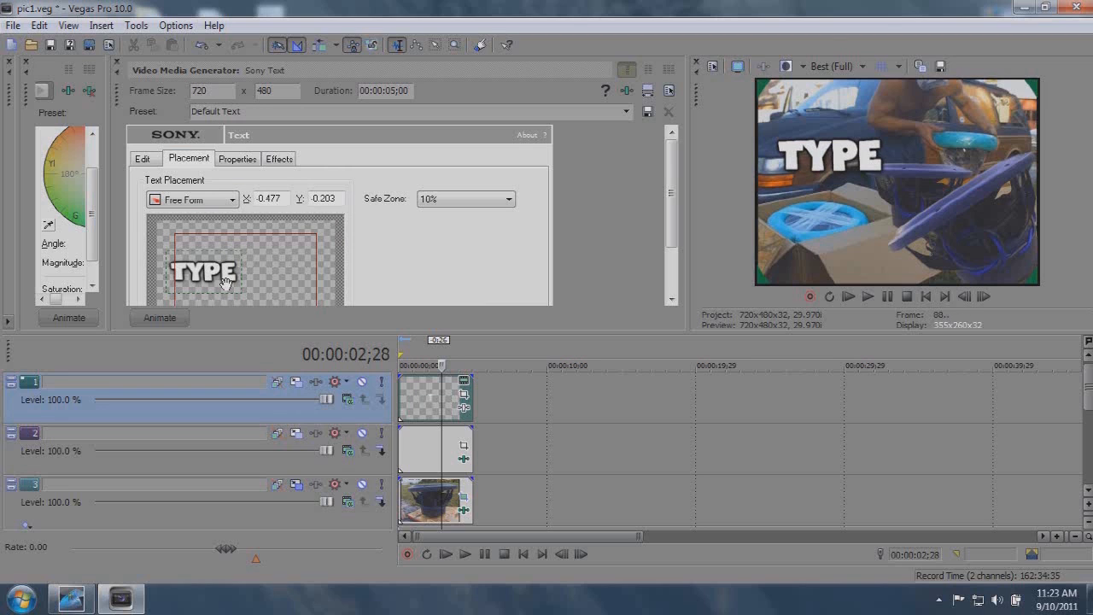
Step: Set track 1's compositing mode to 3D Source Alpha and move the TYPE text in Track Motion to about X -48, Y 36
{"action": "left_click", "coordinate": [347, 399]}
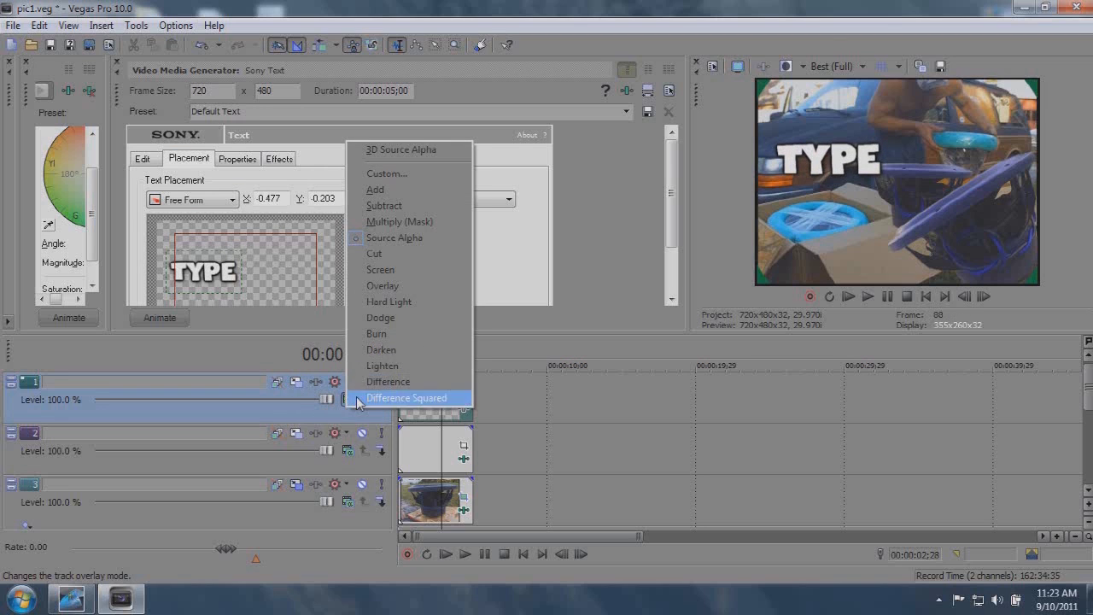
{"action": "left_click", "coordinate": [375, 149]}
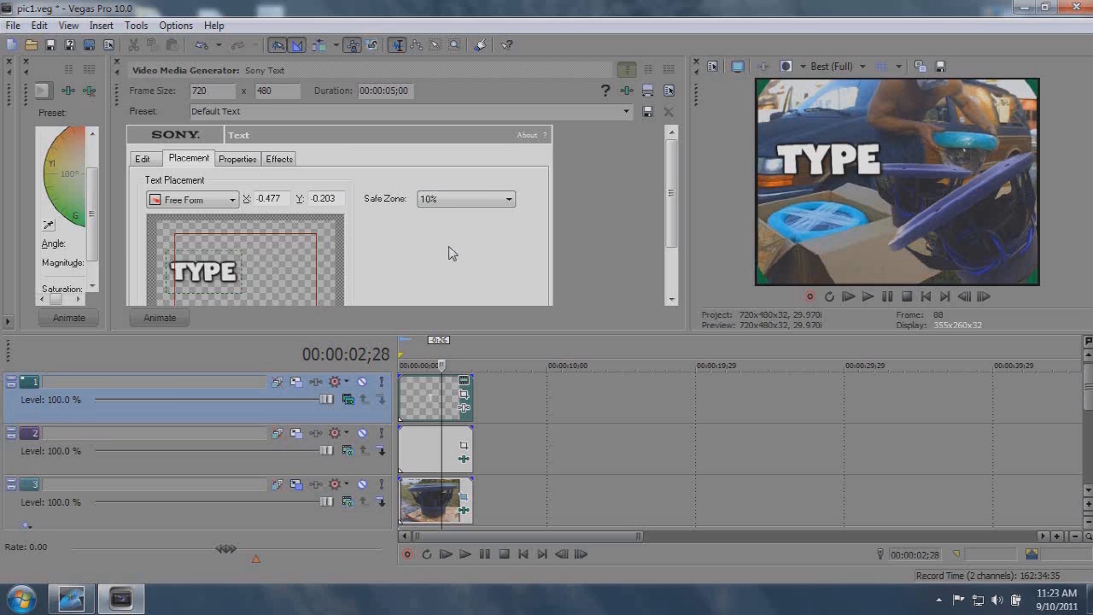
{"action": "left_click", "coordinate": [316, 382]}
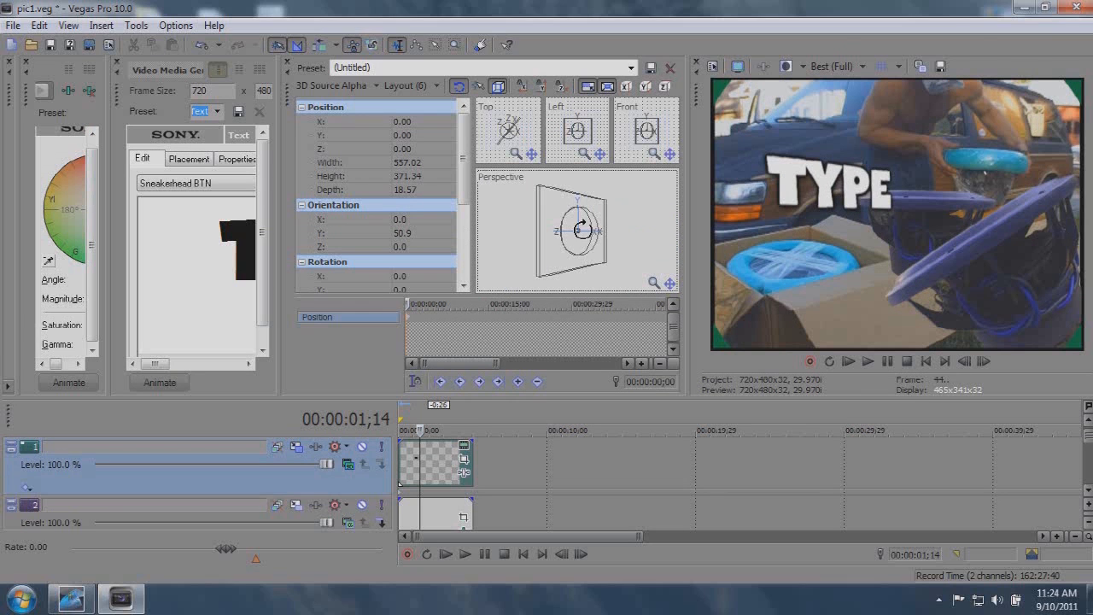
{"action": "left_click_drag", "start_coordinate": [584, 249], "coordinate": [573, 234]}
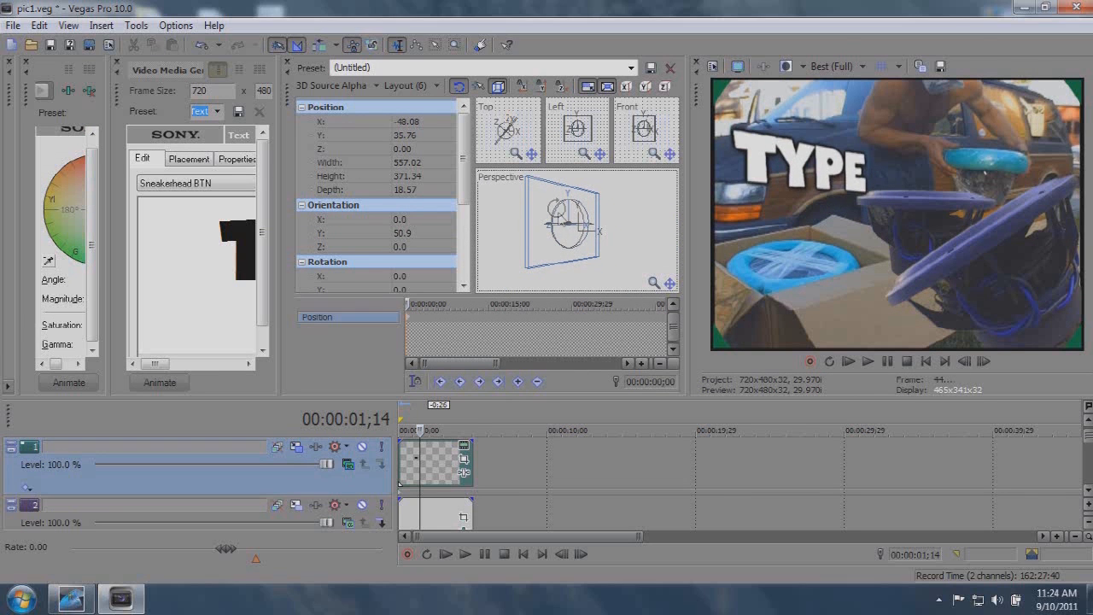
Step: Set the TYPE track's Z orientation to -2.0, adjust its Z rotation and shift the text slightly towards the frame's edge
{"action": "left_click_drag", "start_coordinate": [463, 187], "coordinate": [463, 211]}
{"action": "left_click", "coordinate": [439, 203]}
{"action": "left_click", "coordinate": [439, 203]}
{"action": "left_click", "coordinate": [439, 203]}
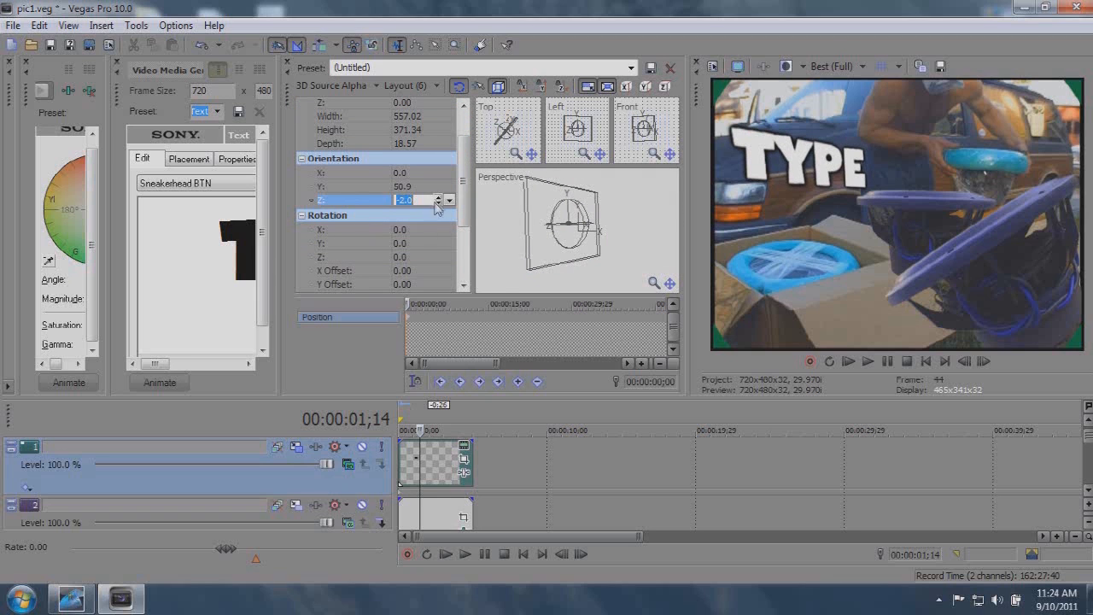
{"action": "left_click", "coordinate": [438, 260]}
{"action": "left_click", "coordinate": [438, 259]}
{"action": "left_click", "coordinate": [438, 259]}
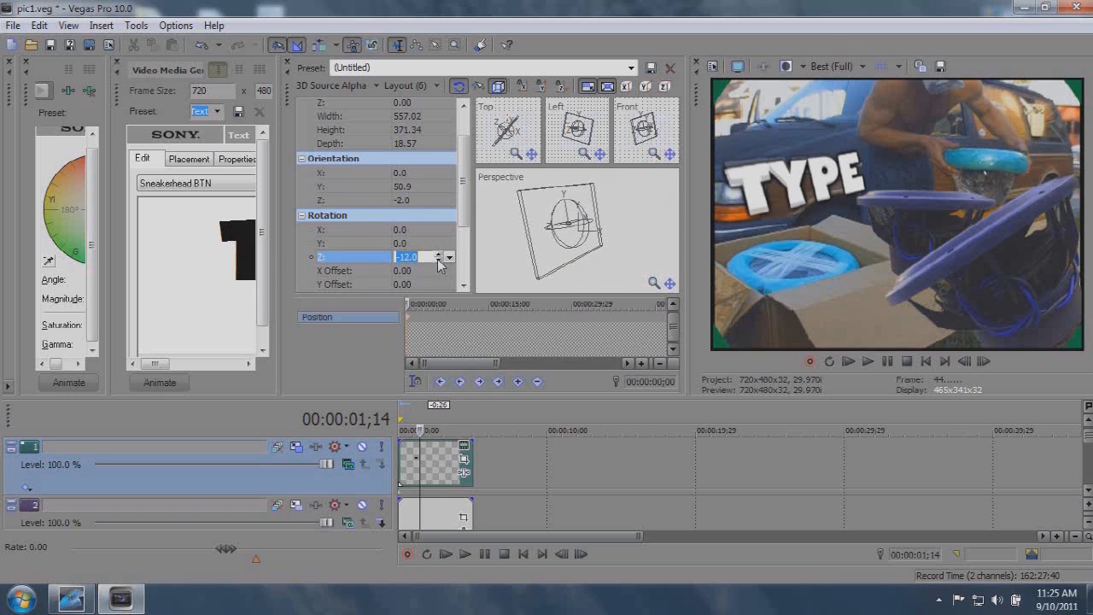
{"action": "left_click", "coordinate": [438, 254]}
{"action": "left_click_drag", "start_coordinate": [539, 232], "coordinate": [533, 230]}
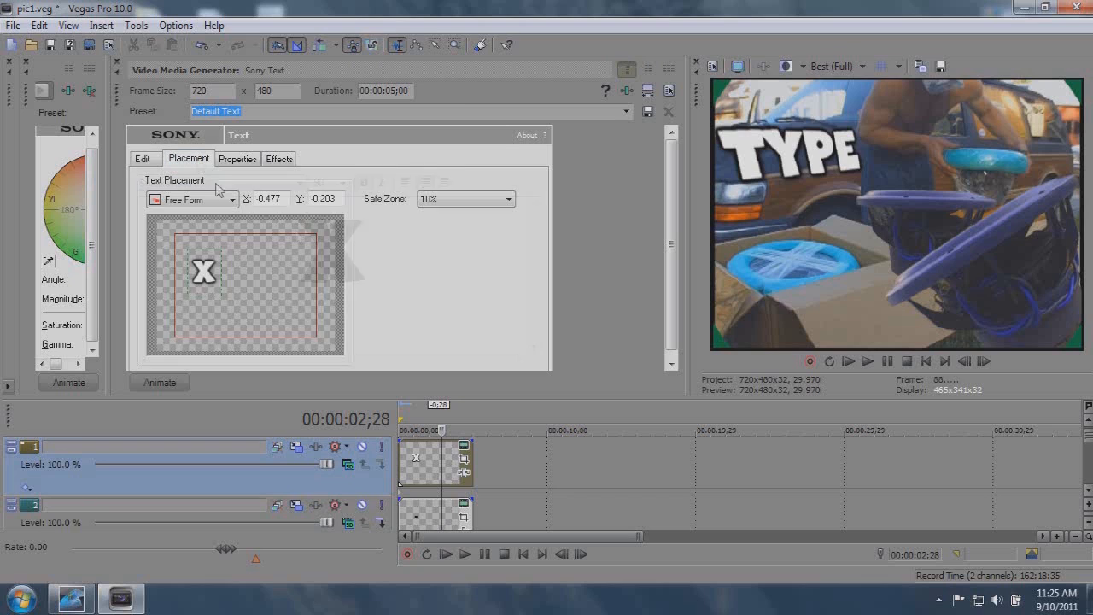
Step: Place the X text below TYPE at about X -0.477, Y 0.171 and save the project
{"action": "left_click_drag", "start_coordinate": [202, 258], "coordinate": [196, 281]}
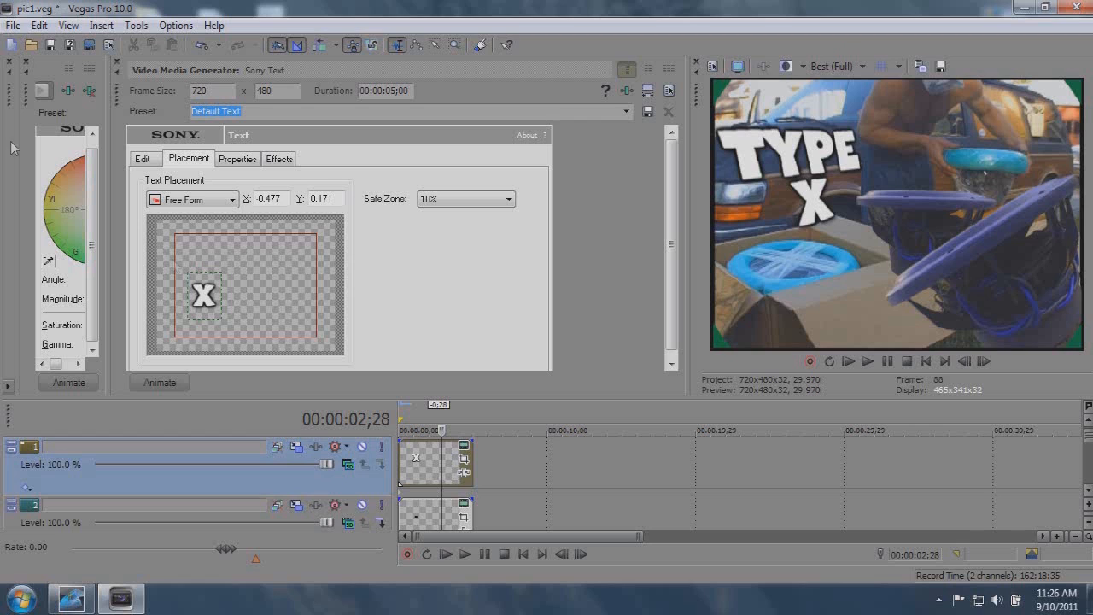
{"action": "left_click", "coordinate": [14, 24]}
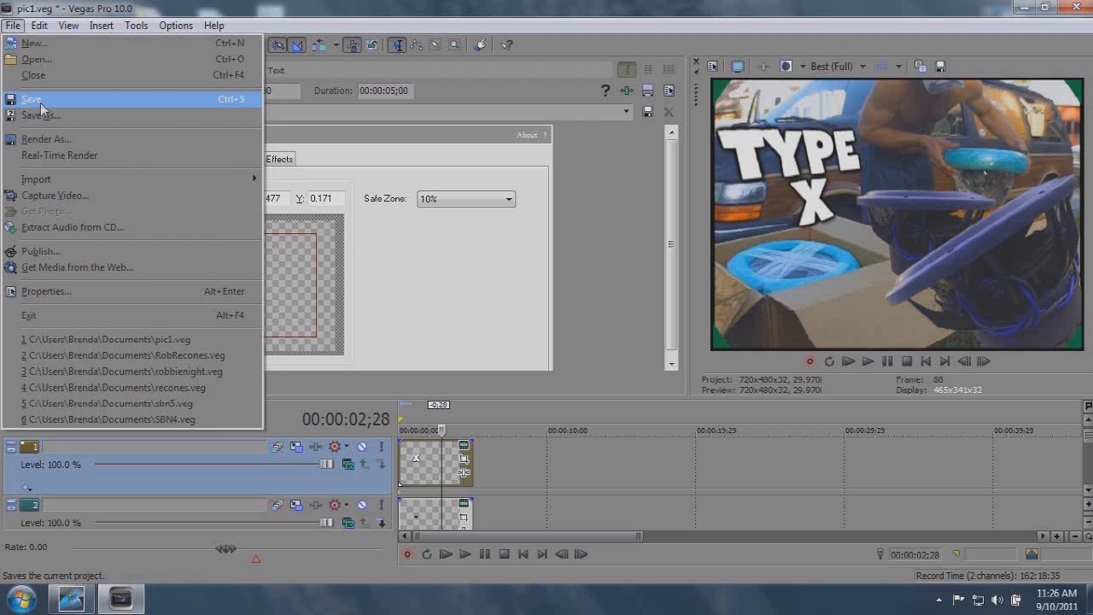
{"action": "left_click", "coordinate": [34, 100]}
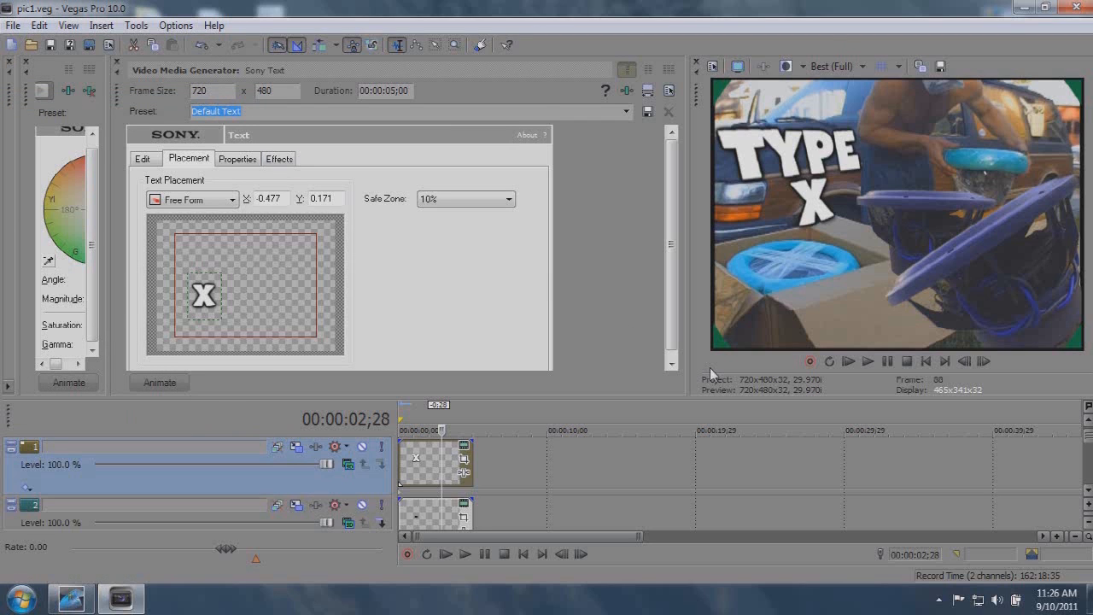
Step: Insert text media on the new empty track 1 and replace its sample text with "PSI"
{"action": "right_click", "coordinate": [407, 451]}
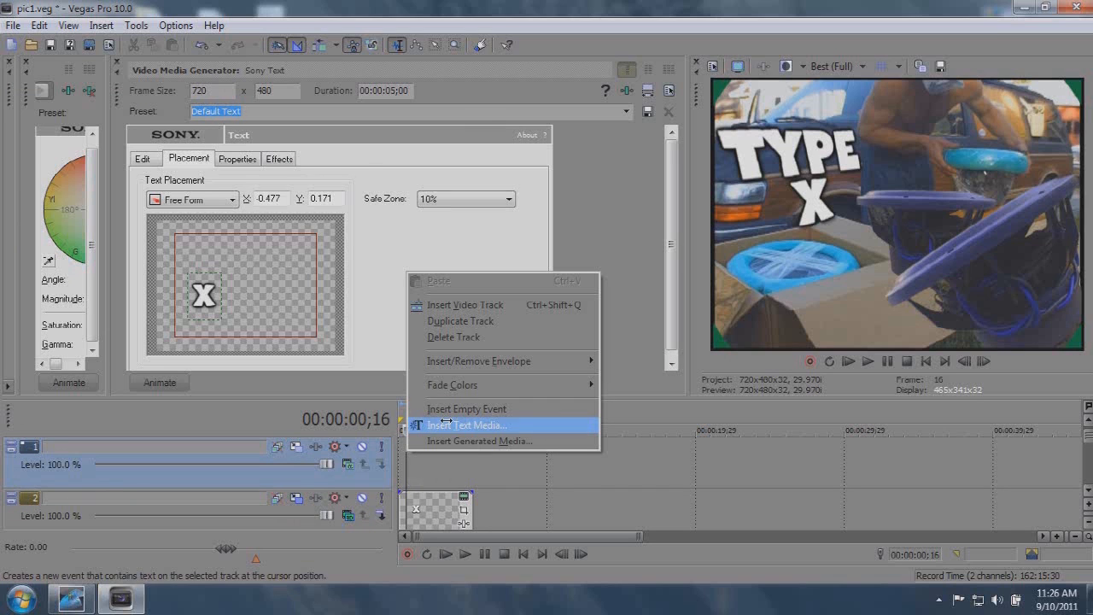
{"action": "left_click", "coordinate": [446, 422]}
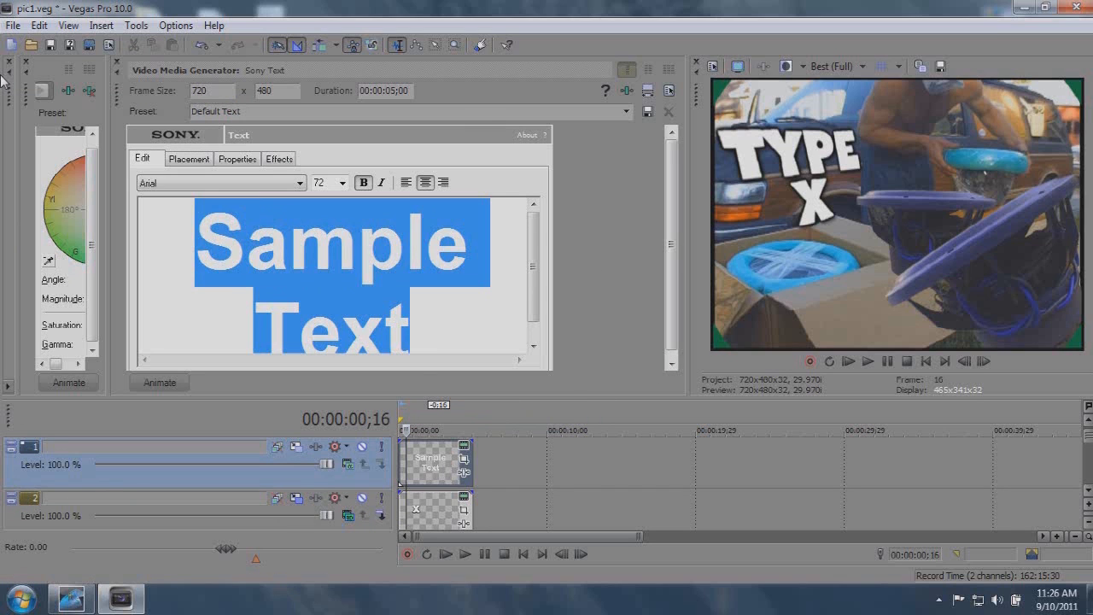
{"action": "type", "text": "PSI"}
Step: Try out different fonts around MS Reference 1 for the PSI text
{"action": "left_click", "coordinate": [300, 183]}
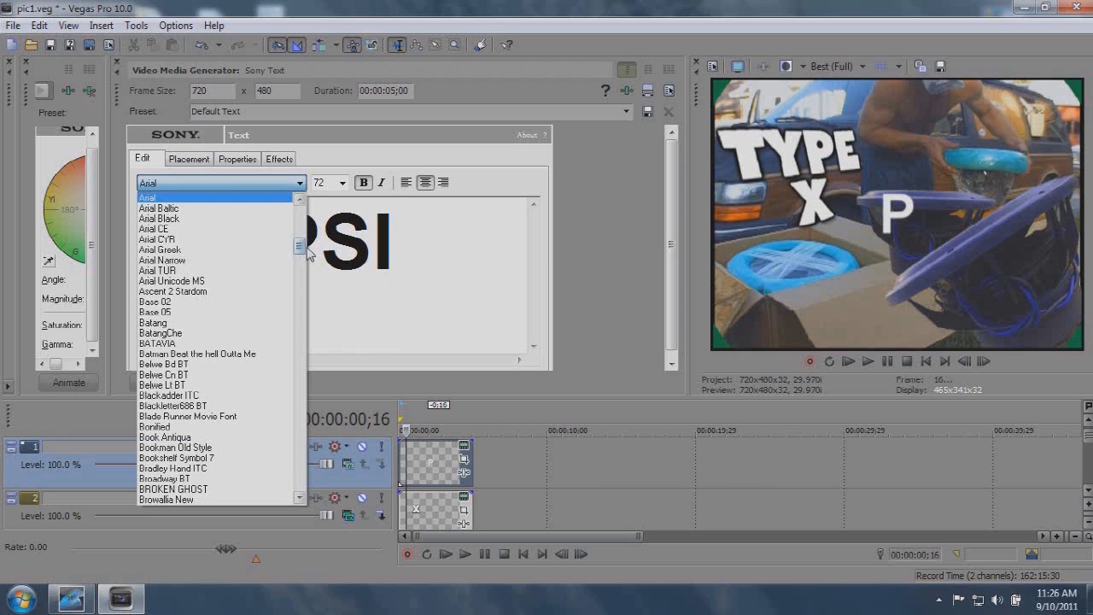
{"action": "left_click_drag", "start_coordinate": [305, 248], "coordinate": [274, 380]}
{"action": "left_click", "coordinate": [223, 403]}
{"action": "key", "text": "Up"}
{"action": "key", "text": "Up"}
{"action": "key", "text": "Up"}
{"action": "key", "text": "Up"}
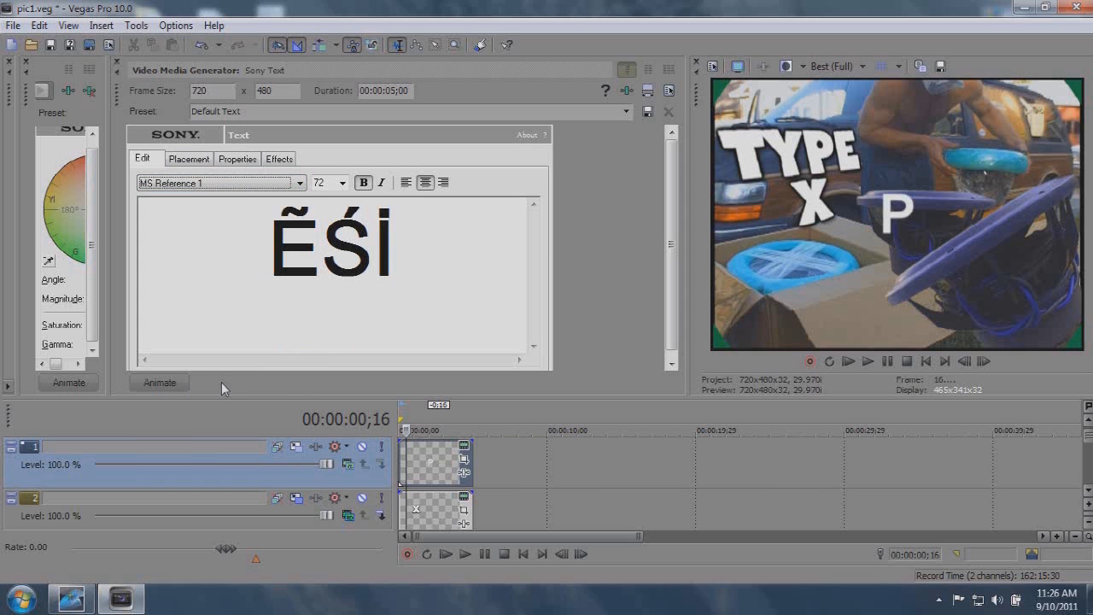
{"action": "key", "text": "Down"}
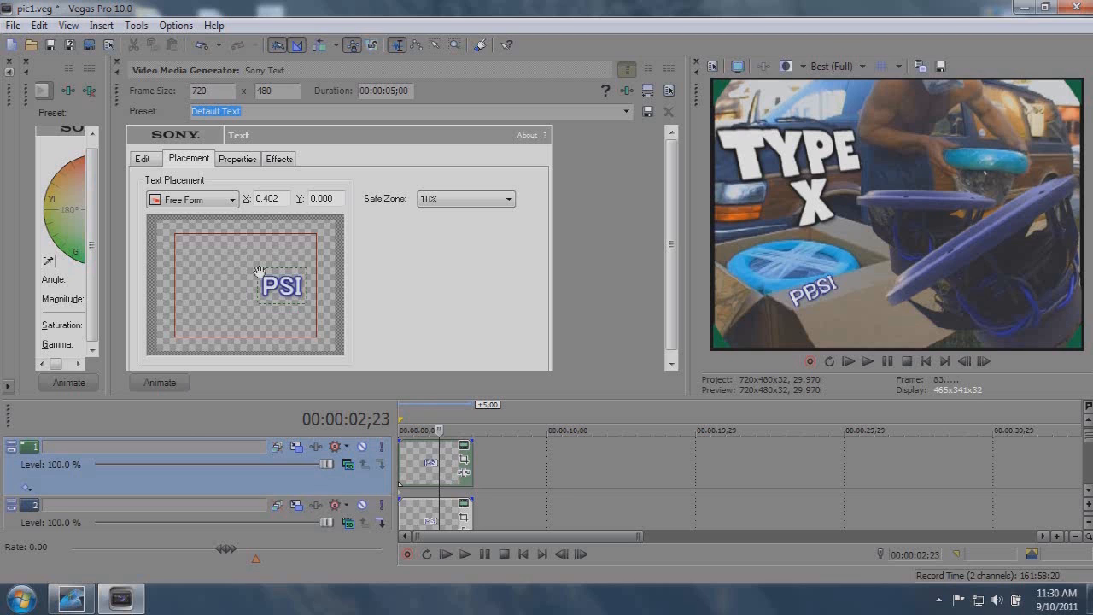
Step: Move the second PSI copy directly beside the first one on the box and save the project
{"action": "left_click_drag", "start_coordinate": [262, 286], "coordinate": [235, 293]}
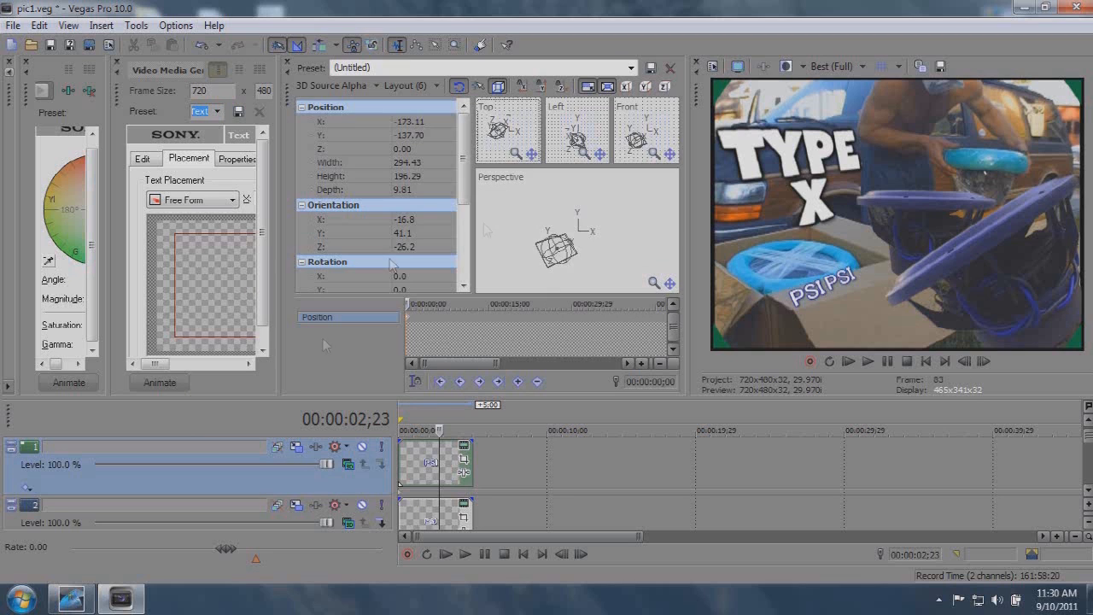
{"action": "left_click_drag", "start_coordinate": [444, 417], "coordinate": [435, 416]}
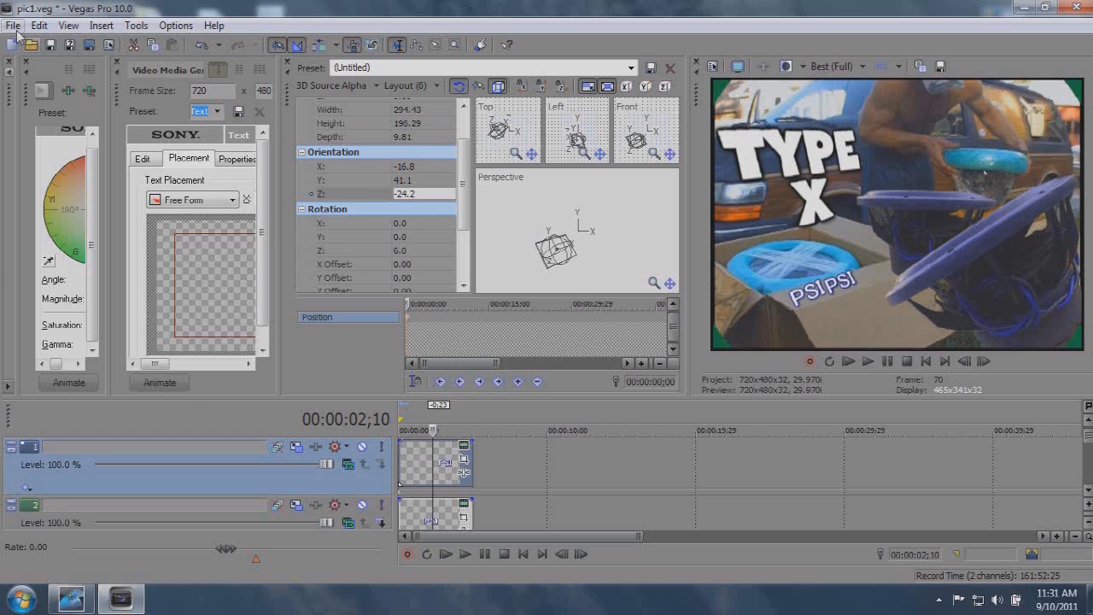
{"action": "left_click", "coordinate": [13, 25]}
{"action": "left_click", "coordinate": [36, 101]}
Step: Move the third PSI copy in Track Motion so it continues the PSI row along the box edge
{"action": "left_click", "coordinate": [439, 427]}
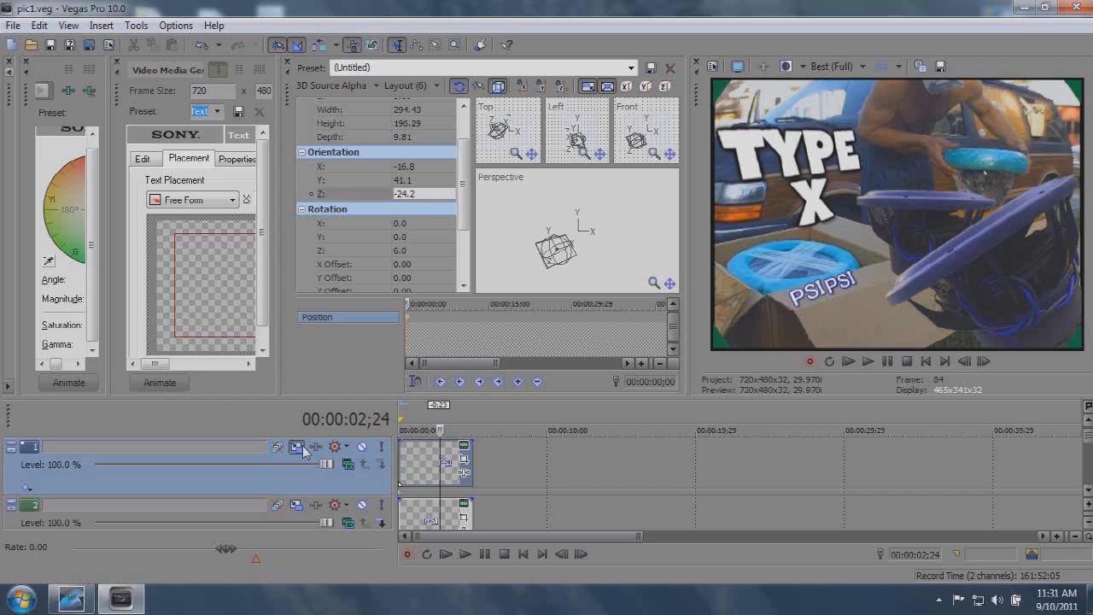
{"action": "left_click_drag", "start_coordinate": [560, 261], "coordinate": [561, 248]}
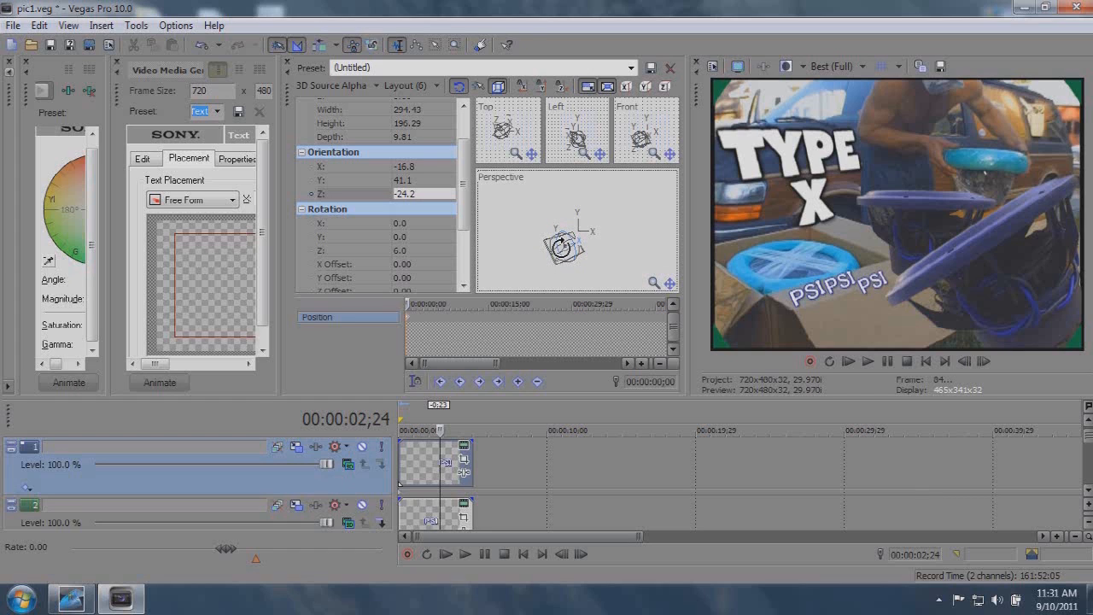
{"action": "left_click_drag", "start_coordinate": [561, 247], "coordinate": [561, 248]}
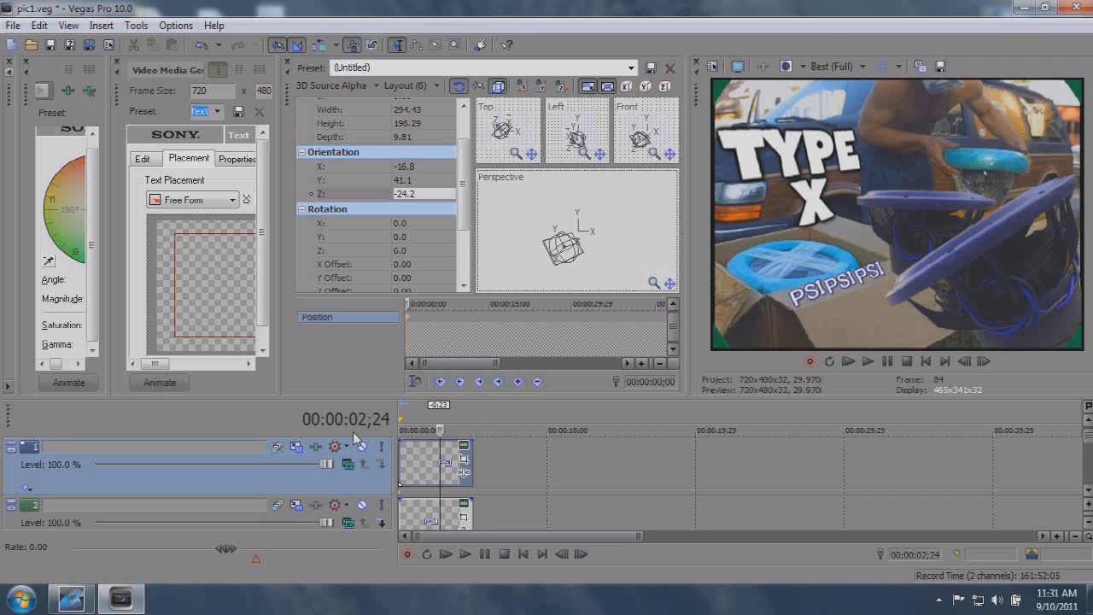
Step: Lower the opacity of the PSI text events on the upper tracks slightly
{"action": "left_click_drag", "start_coordinate": [415, 442], "coordinate": [416, 451]}
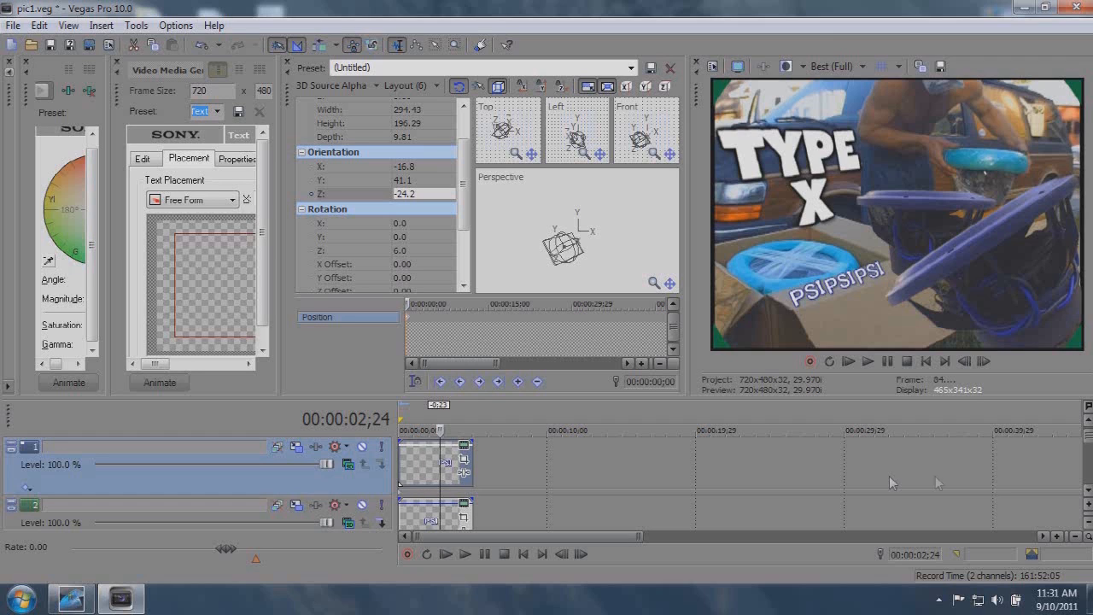
{"action": "left_click_drag", "start_coordinate": [1090, 440], "coordinate": [1089, 454]}
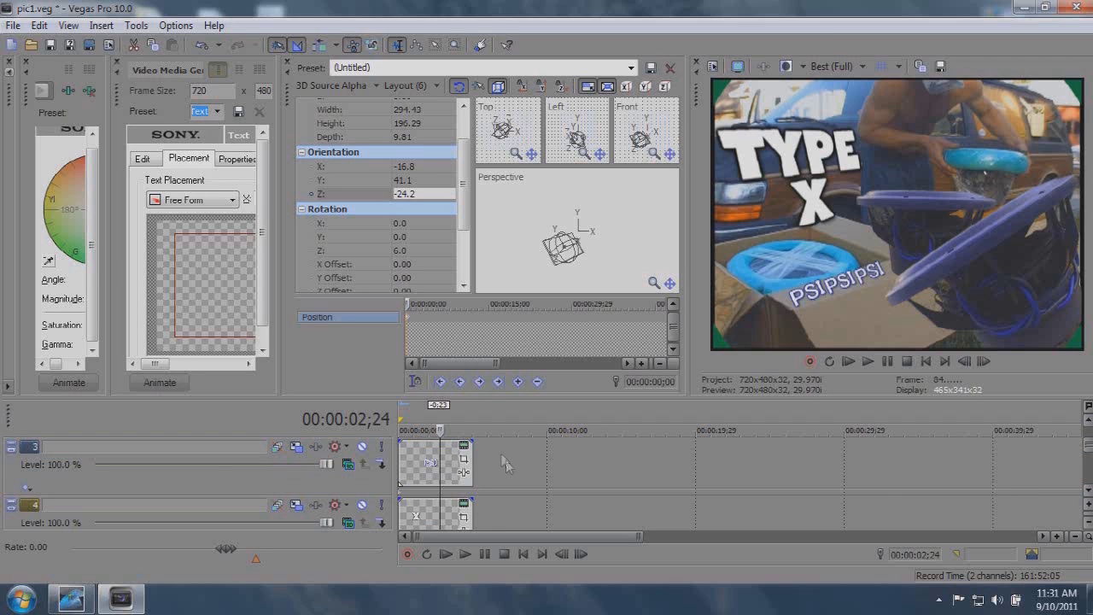
{"action": "left_click_drag", "start_coordinate": [457, 440], "coordinate": [458, 451]}
{"action": "left_click_drag", "start_coordinate": [1090, 444], "coordinate": [1089, 441]}
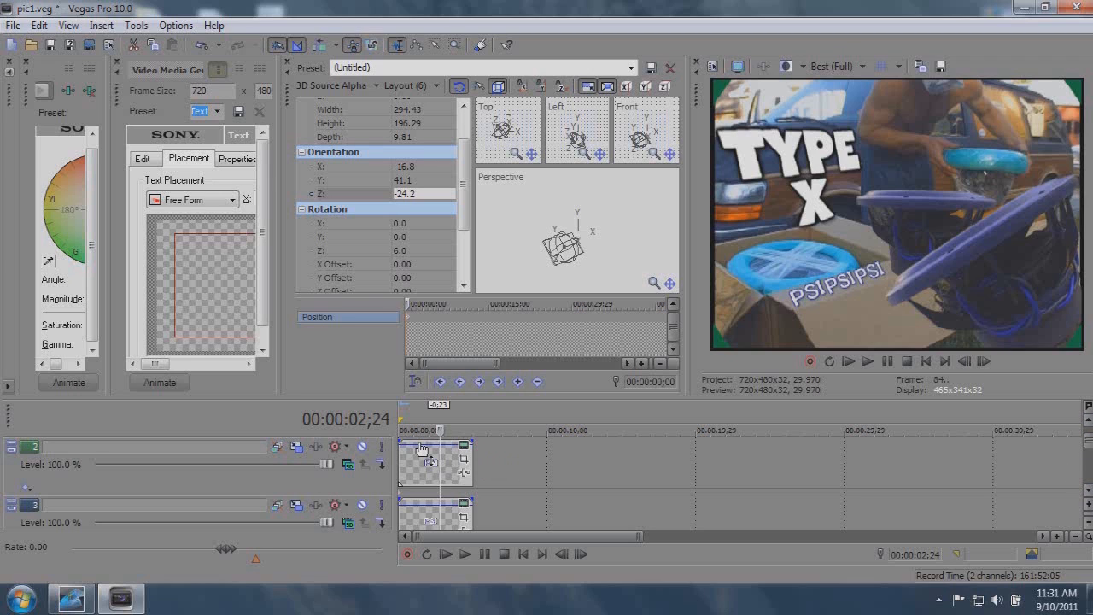